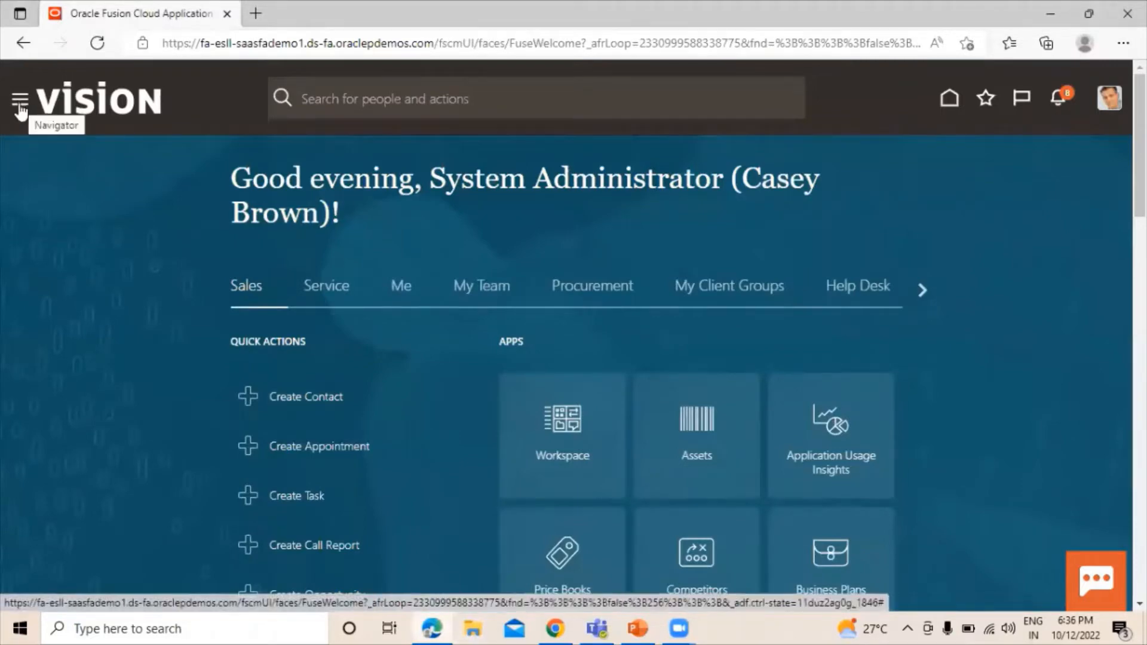
Step: Go to the Negotiations work area under Procurement and start creating a new negotiation
left_click(21, 106)
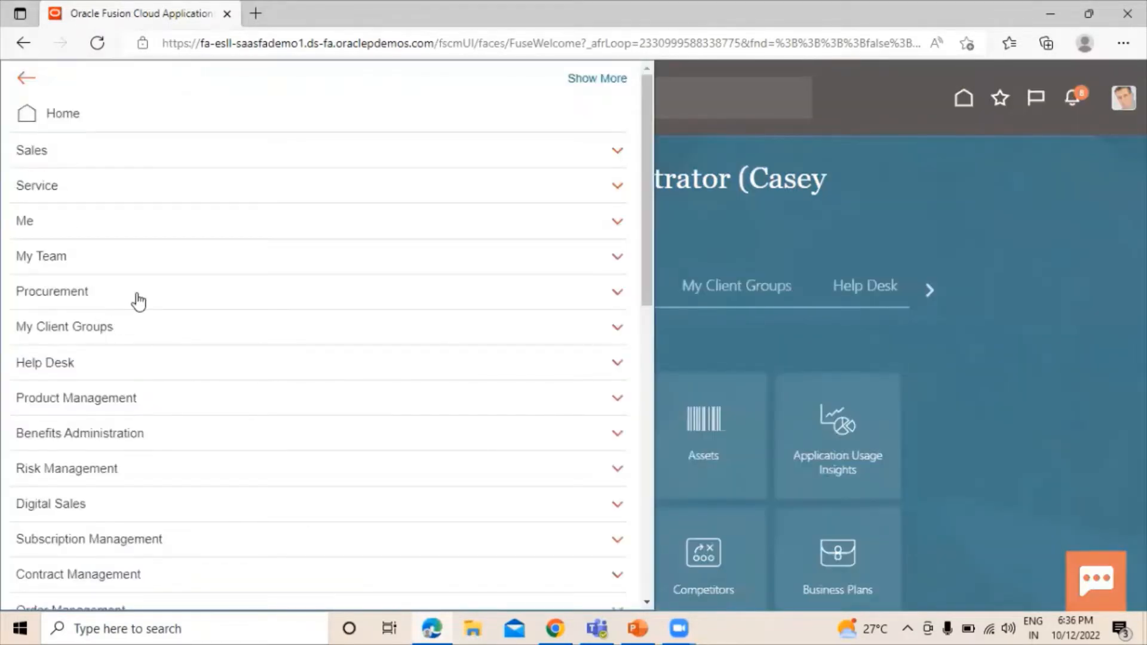
left_click(139, 299)
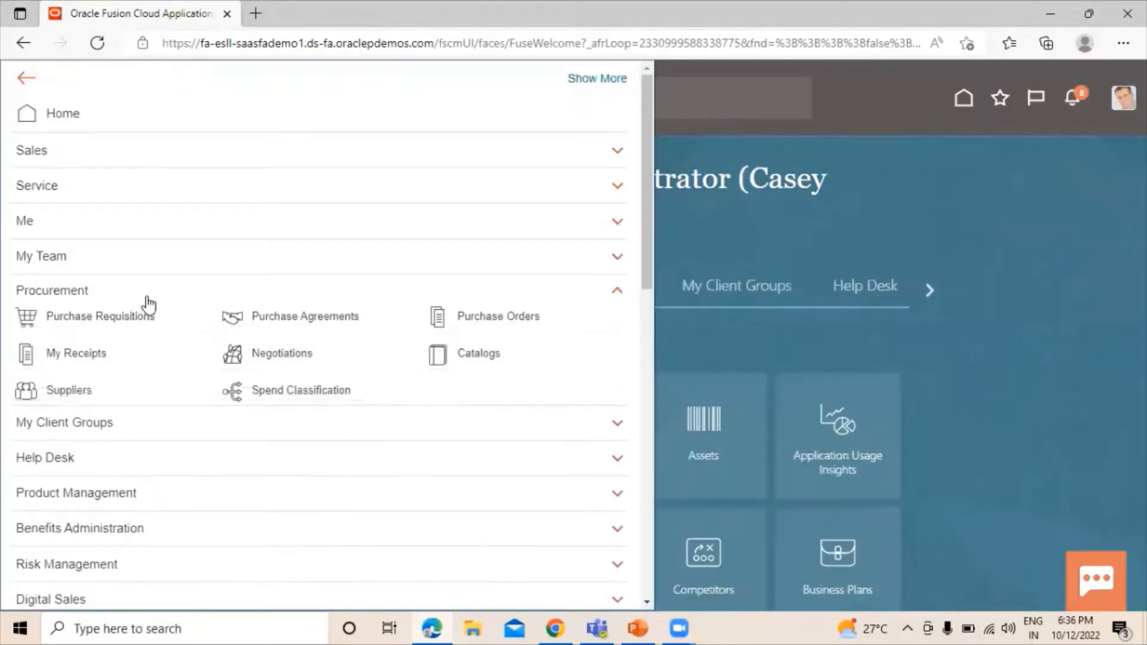
left_click(272, 354)
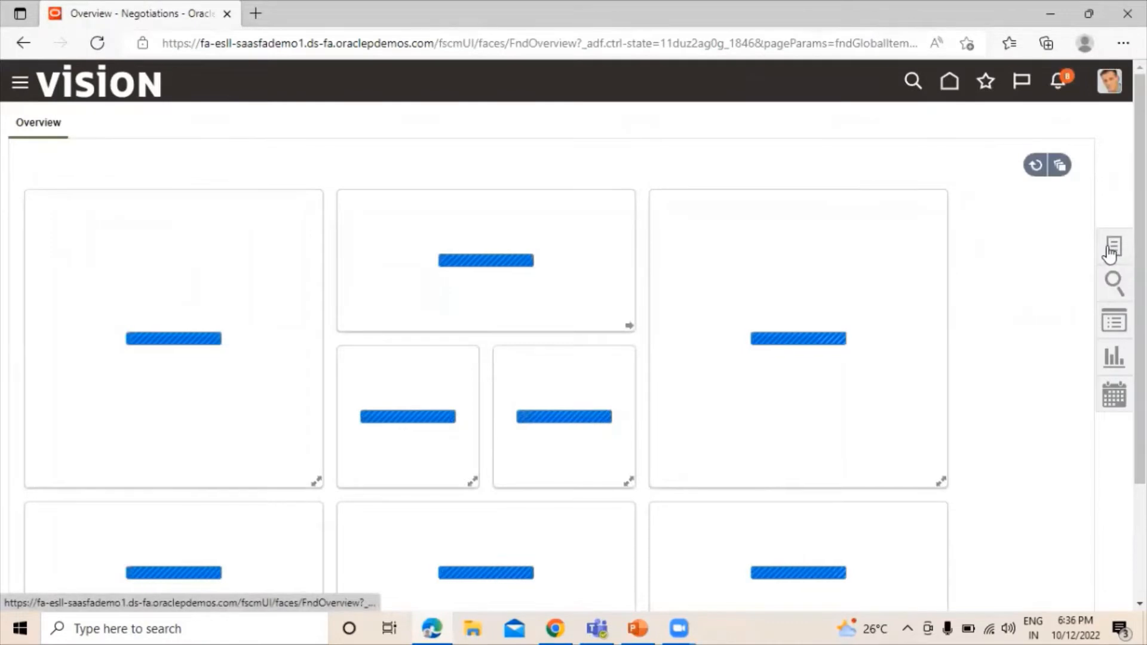
left_click(1111, 249)
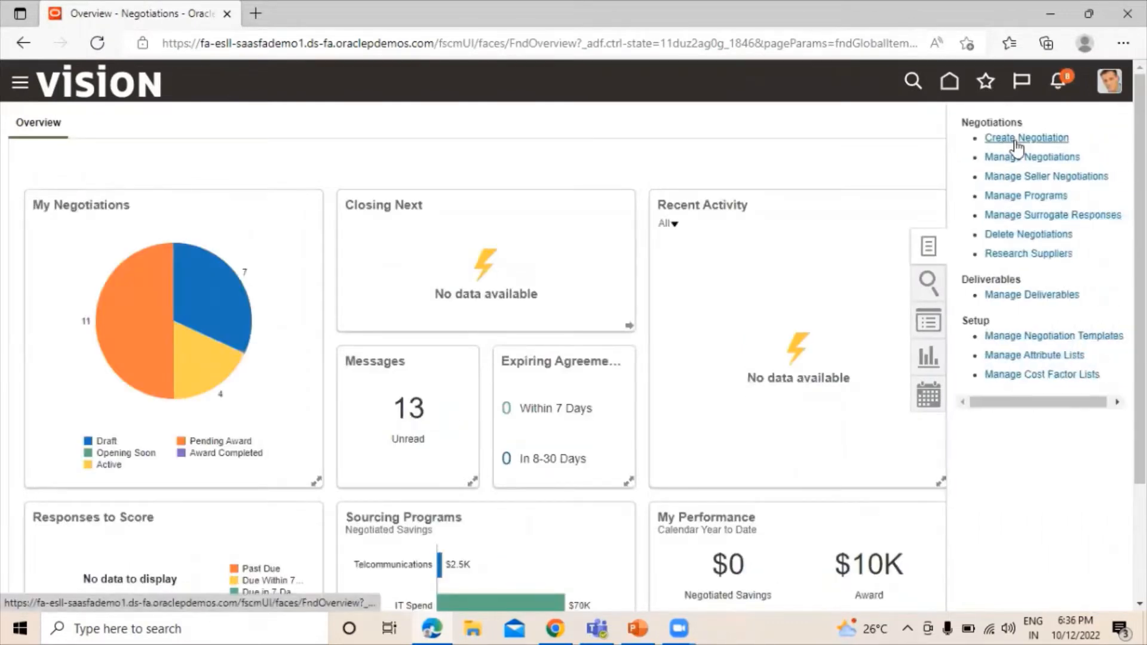
left_click(1016, 141)
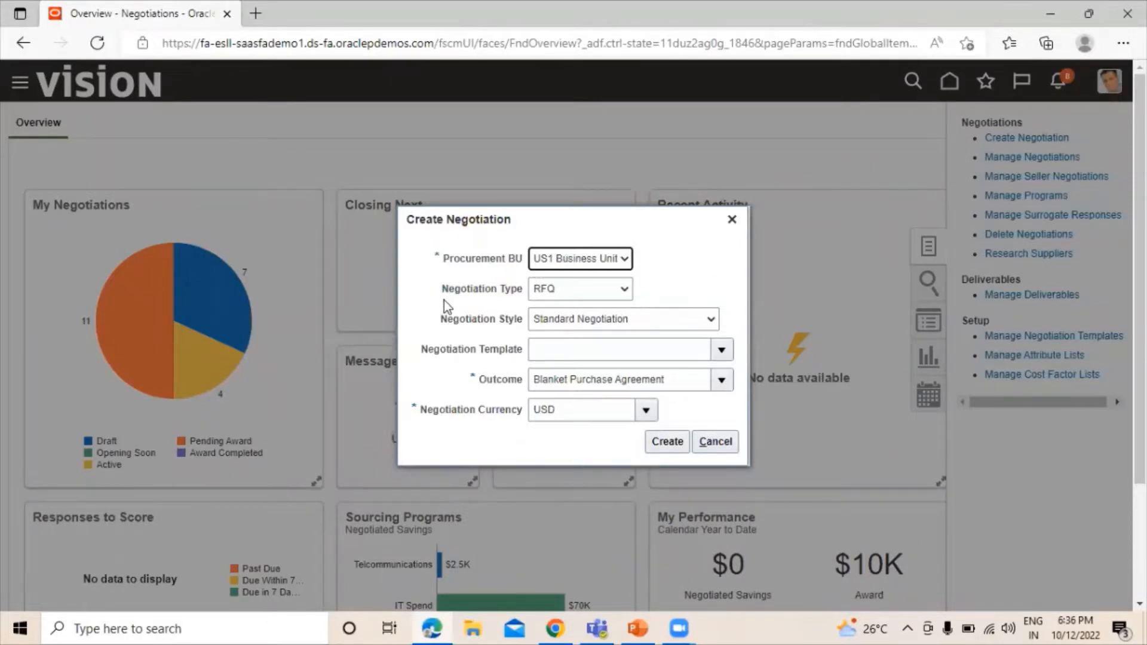
Step: Create the negotiation for US1 Business Unit with type RFQ, style Standard Negotiation, outcome Blanket Purchase Agreement and currency USD
left_click(547, 290)
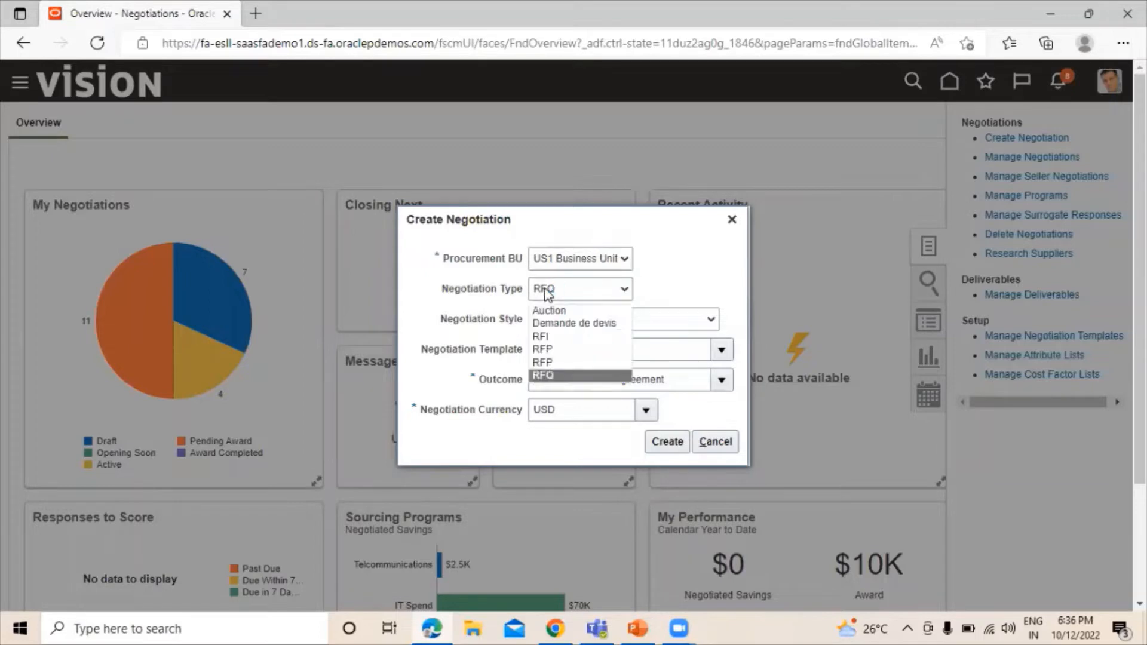
left_click(567, 375)
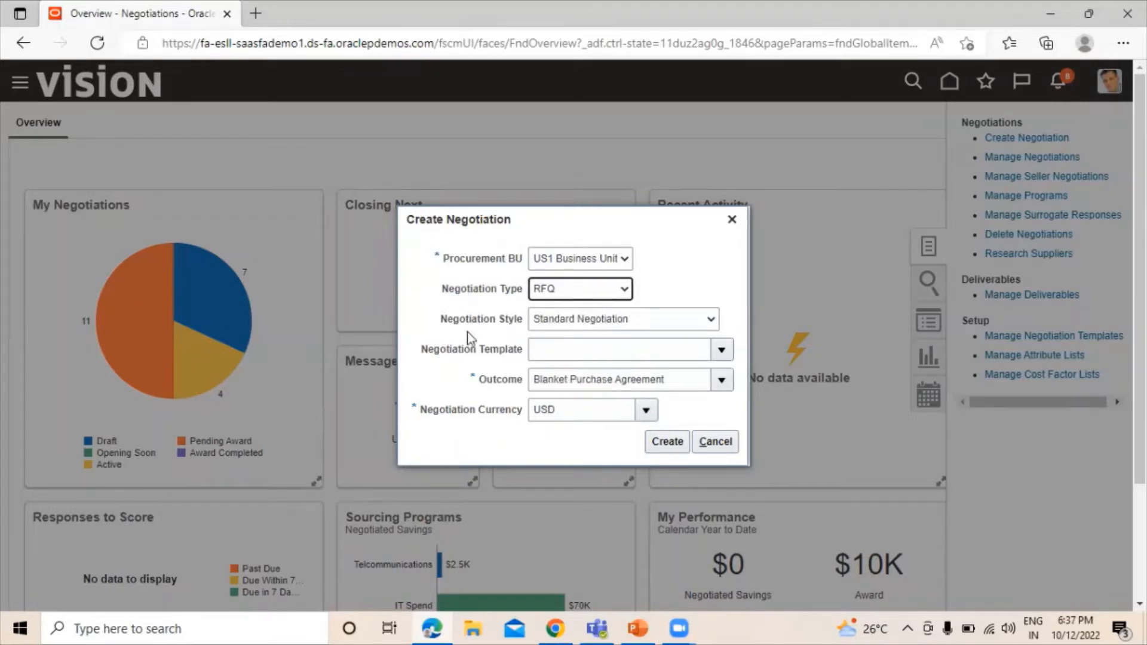
left_click(585, 326)
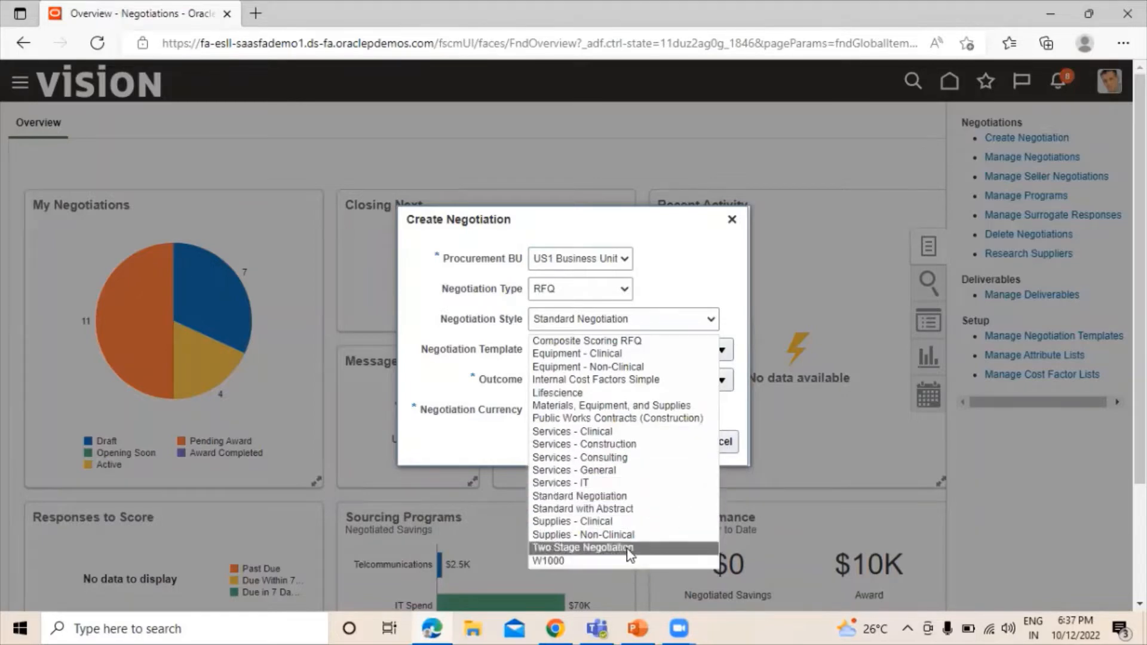
left_click(673, 270)
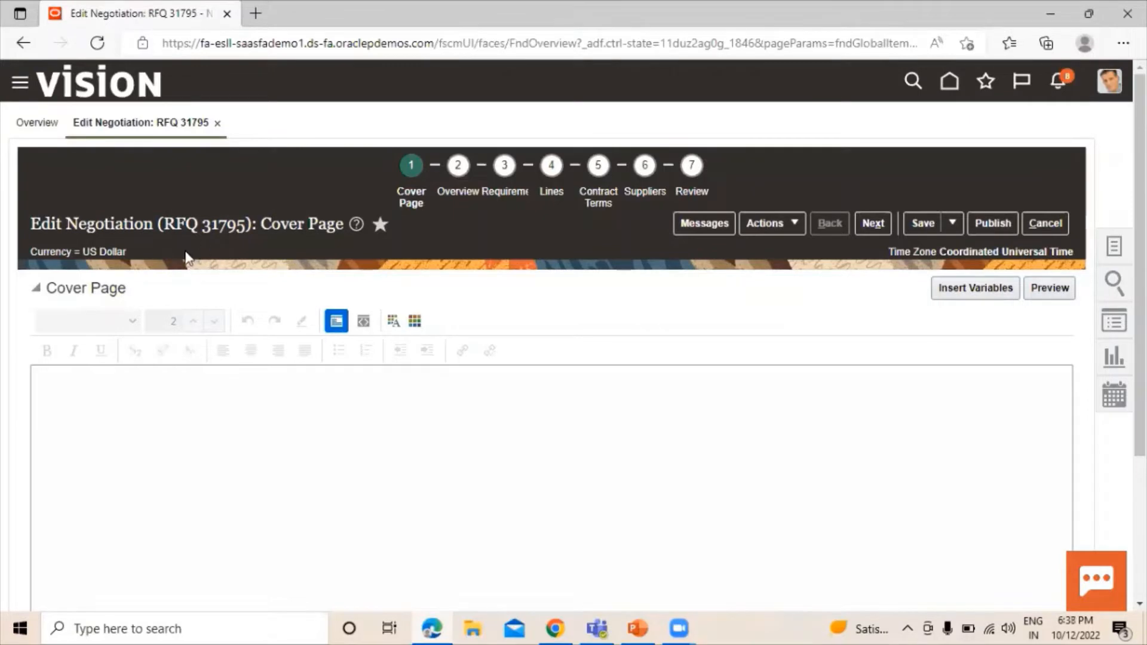
Step: Write "RFQ from TATA" as the cover page text and advance to the negotiation's Overview stage
scroll(59, 324, "down", 2)
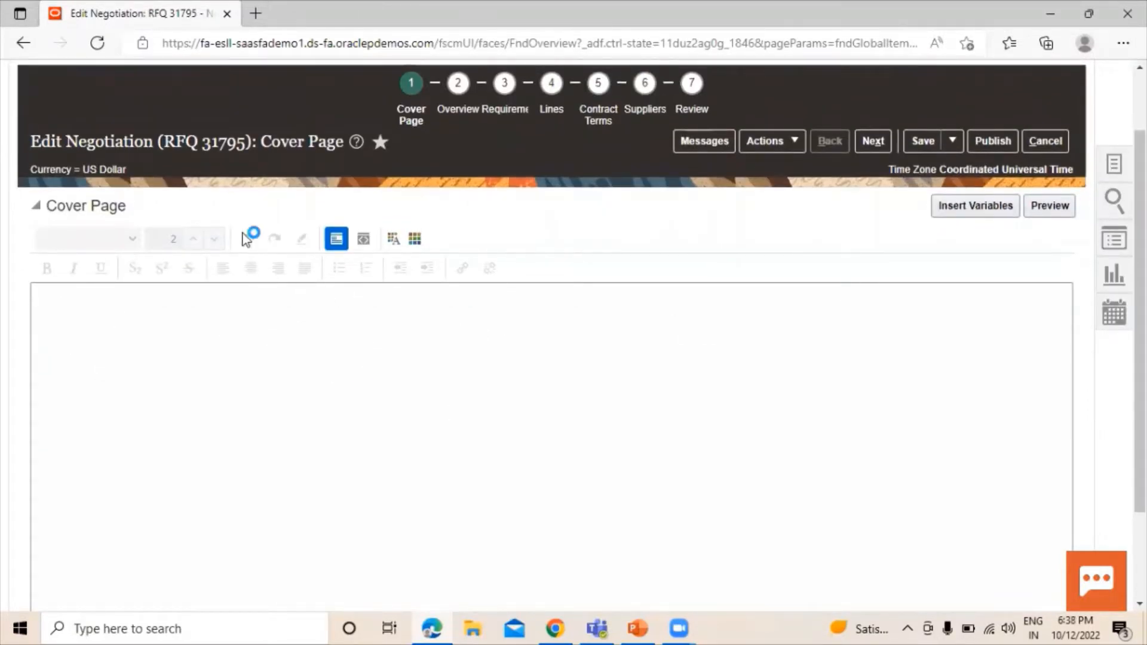
left_click(309, 346)
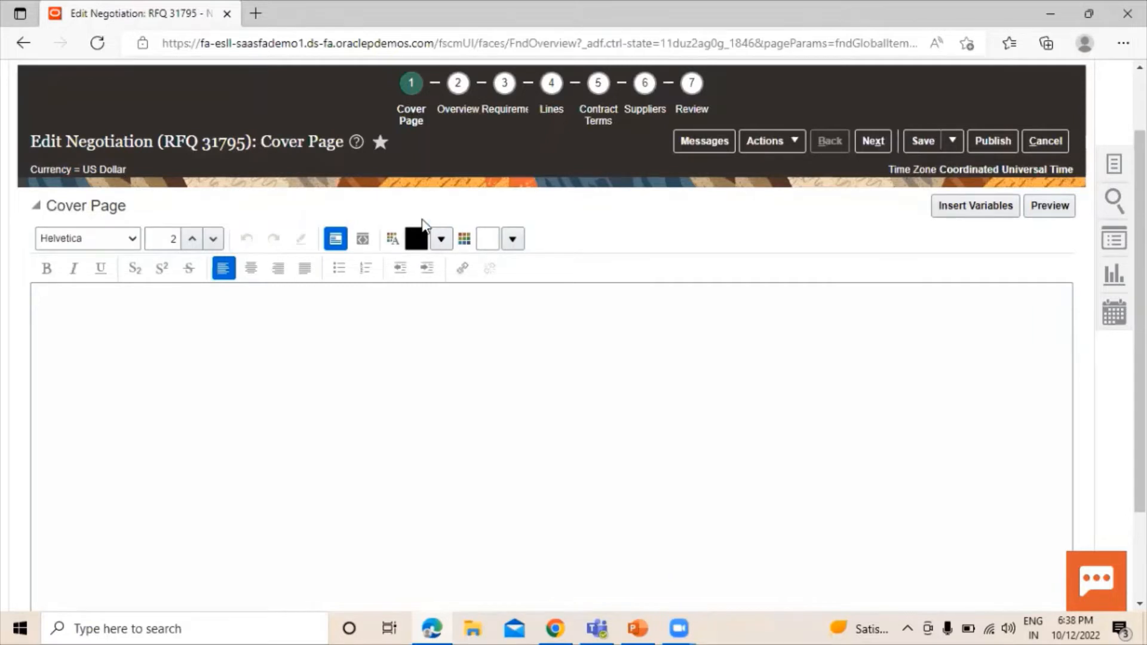
type("FQ from")
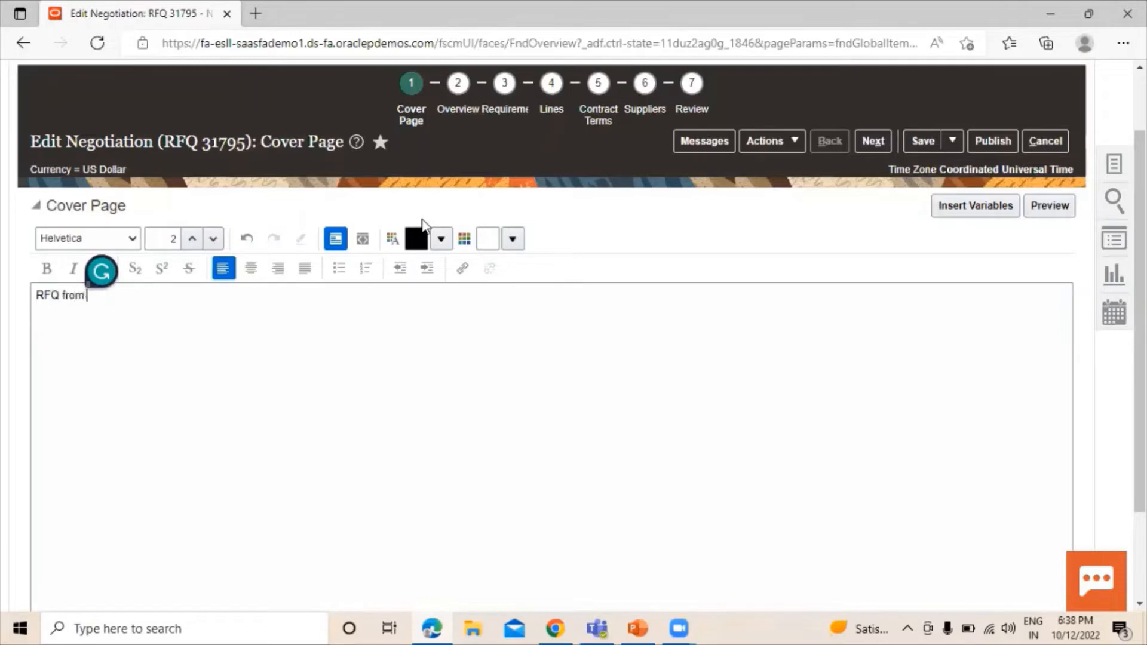
type(" TATA")
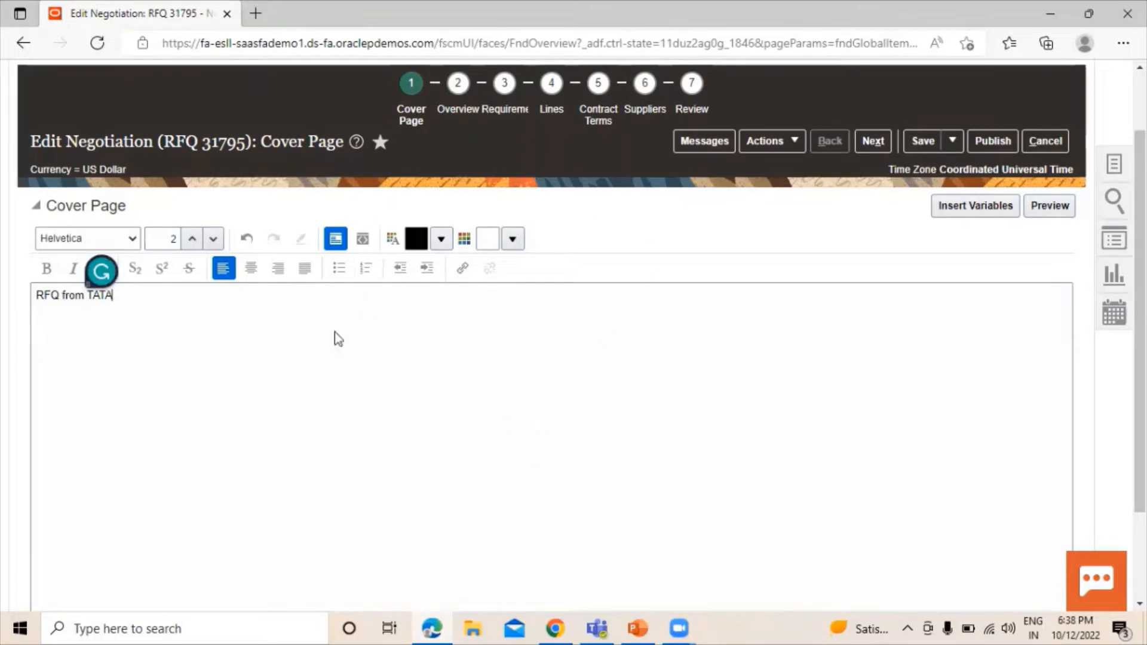
left_click(877, 141)
Step: Enter "RFQ from TATA101 Organization" as the negotiation title
scroll(438, 394, "down", 2)
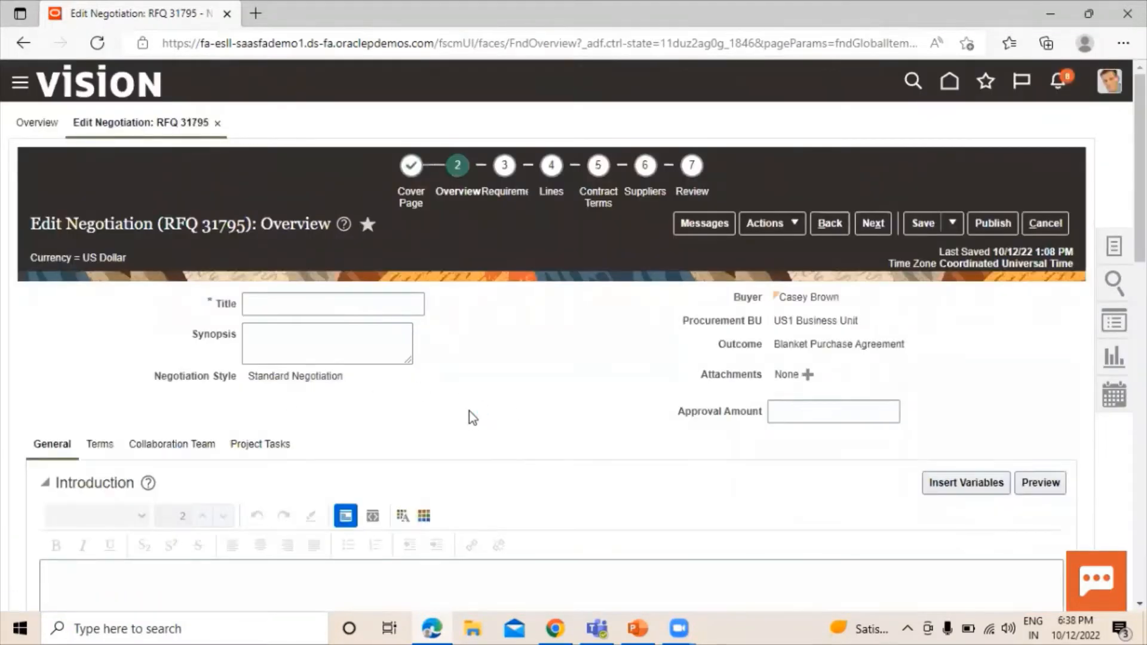
scroll(468, 411, "down", 1)
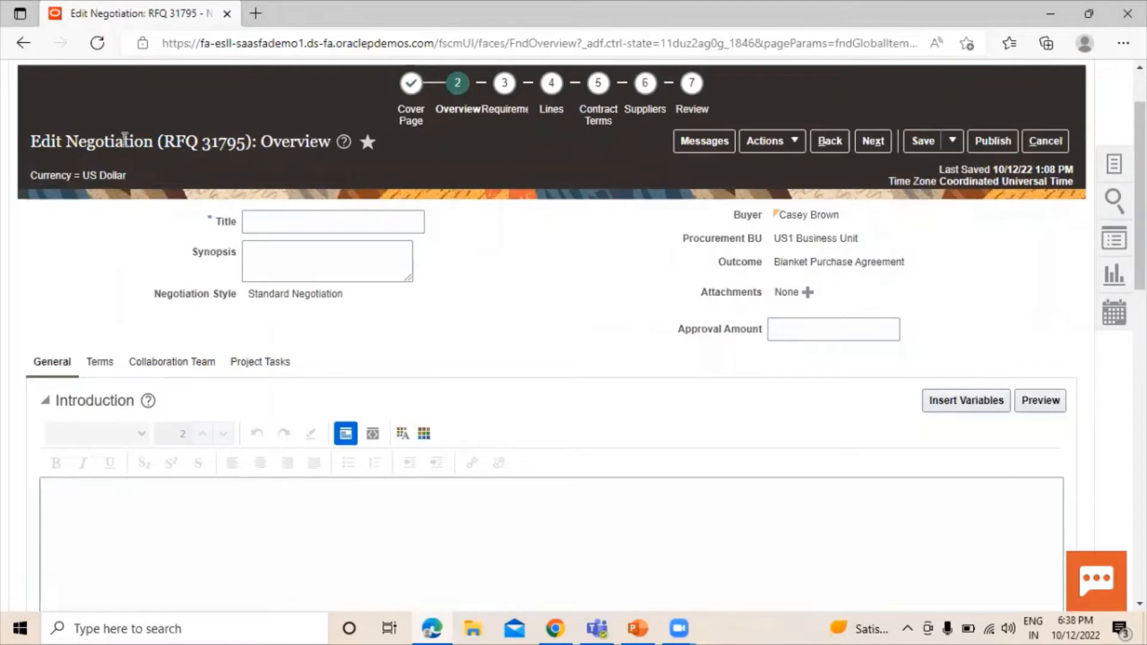
left_click(276, 224)
type("RFQ ")
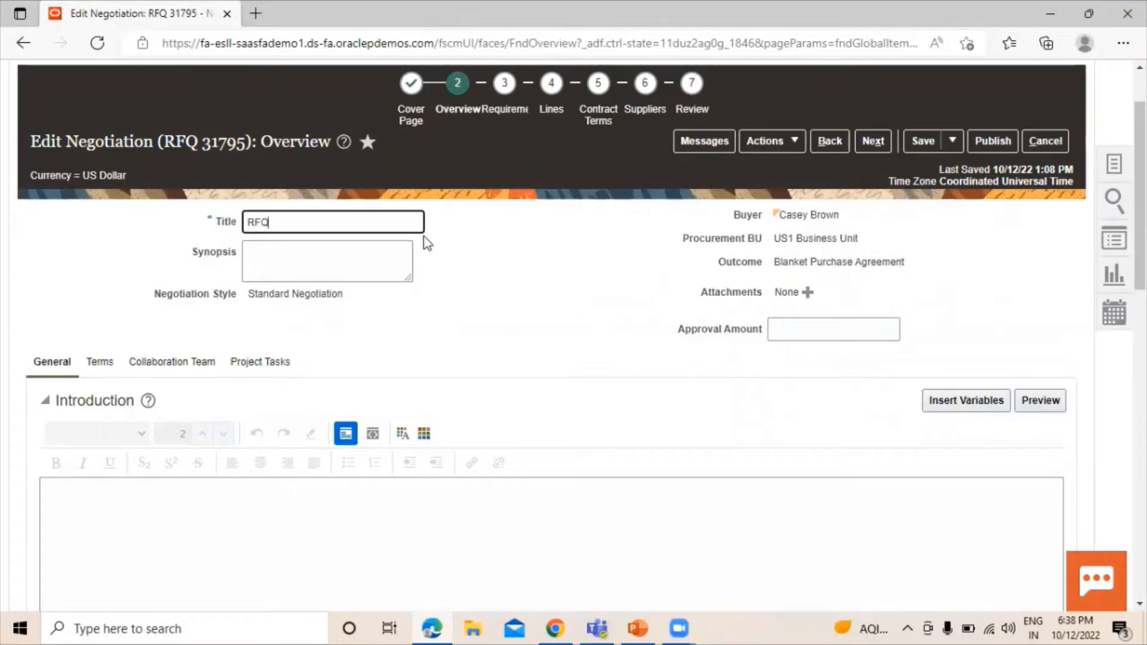
type("fi")
type("om TATA")
type("1")
type("01 ")
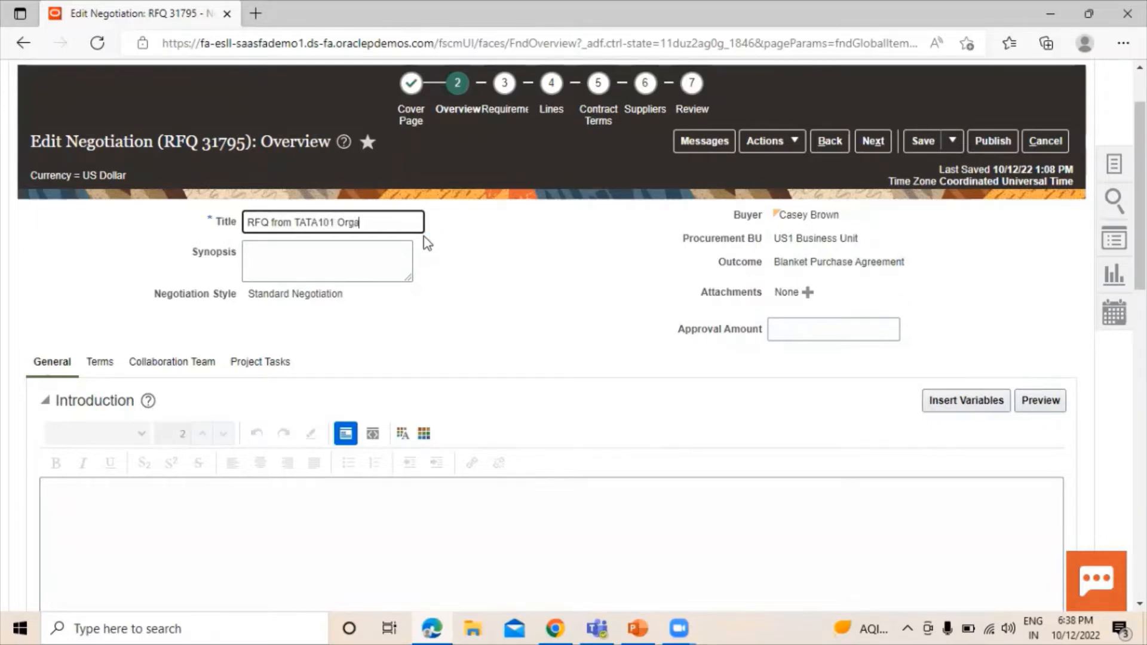
type("Organization")
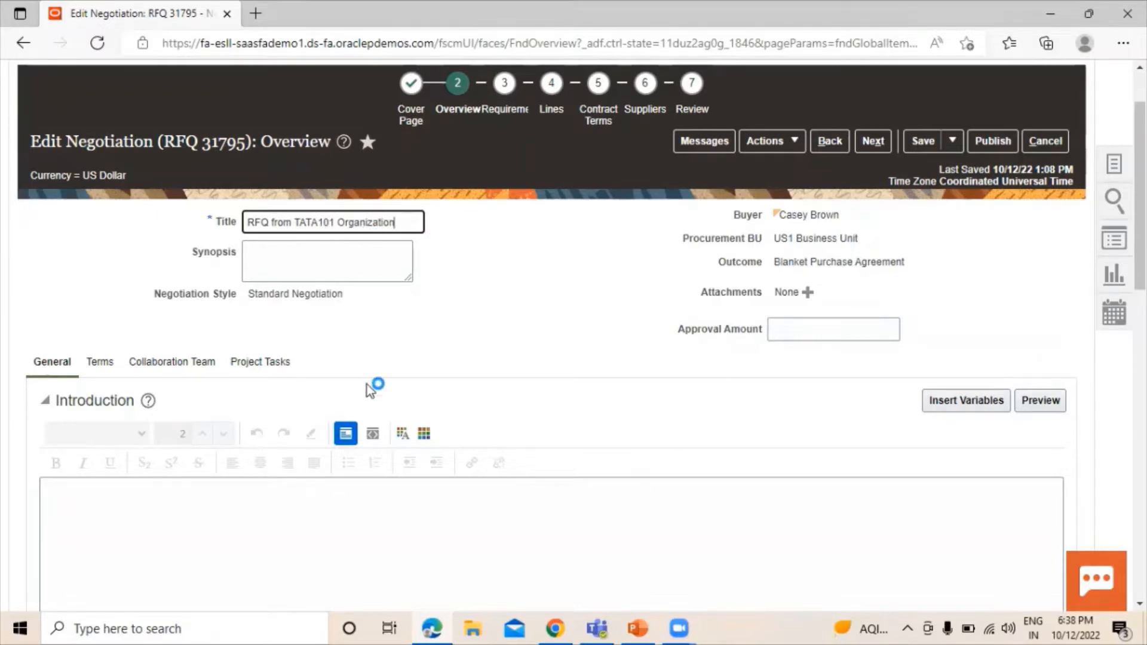
Step: Set the negotiation's fixed close date to 10/14/22 1:08 PM in the Schedule section
scroll(379, 443, "down", 4)
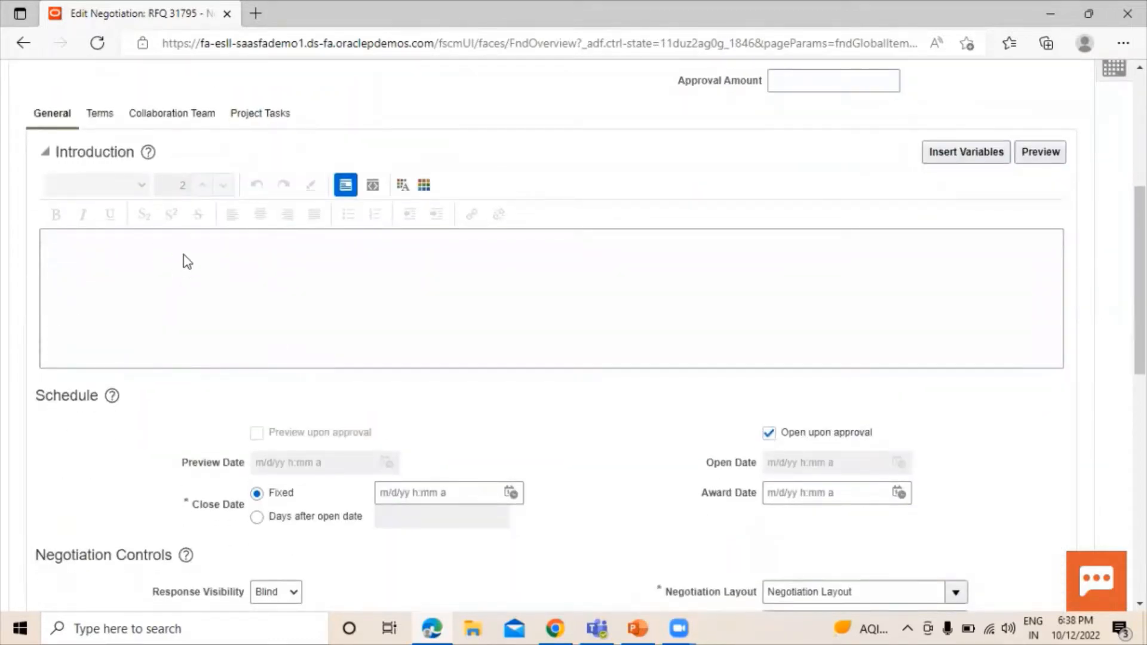
scroll(349, 327, "up", 4)
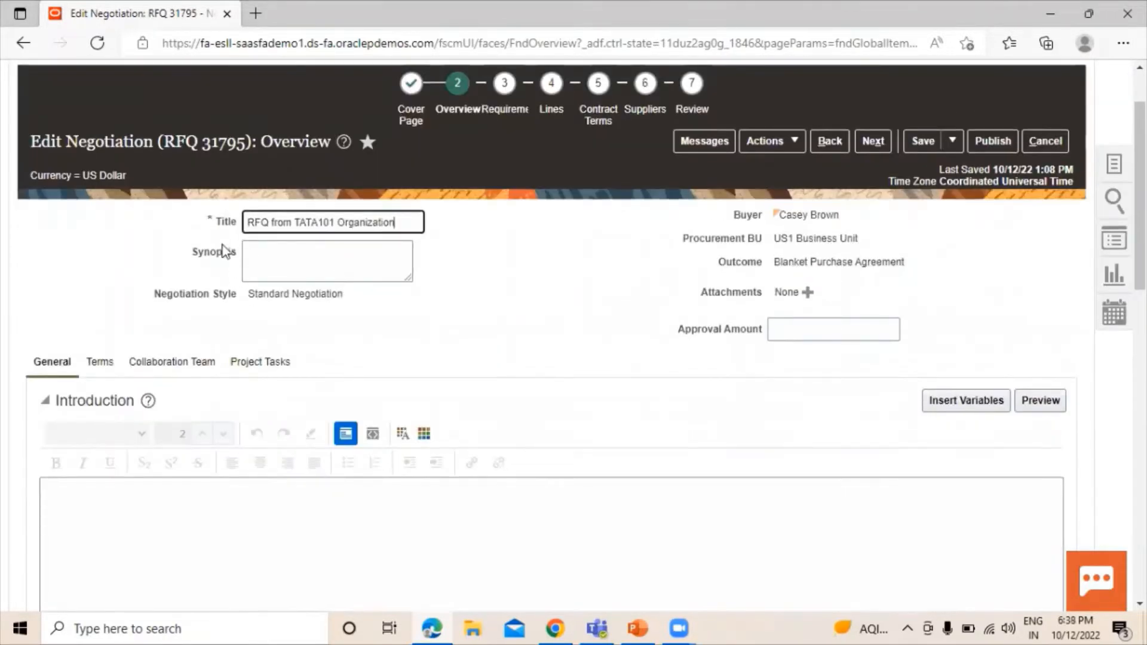
scroll(358, 335, "down", 3)
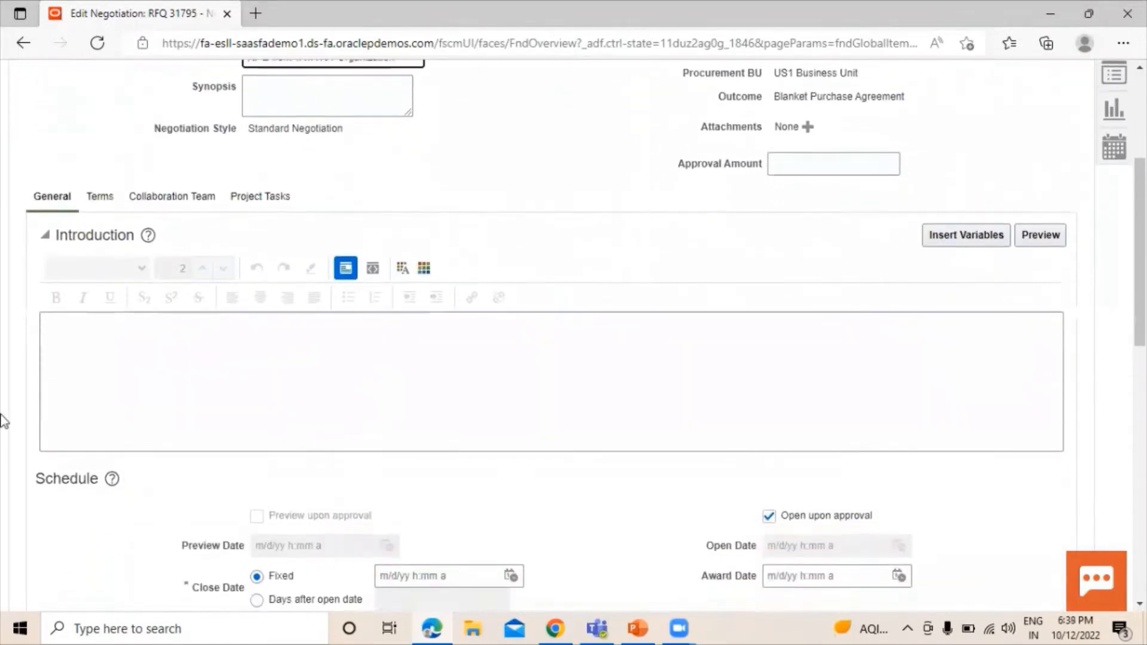
scroll(269, 395, "down", 1)
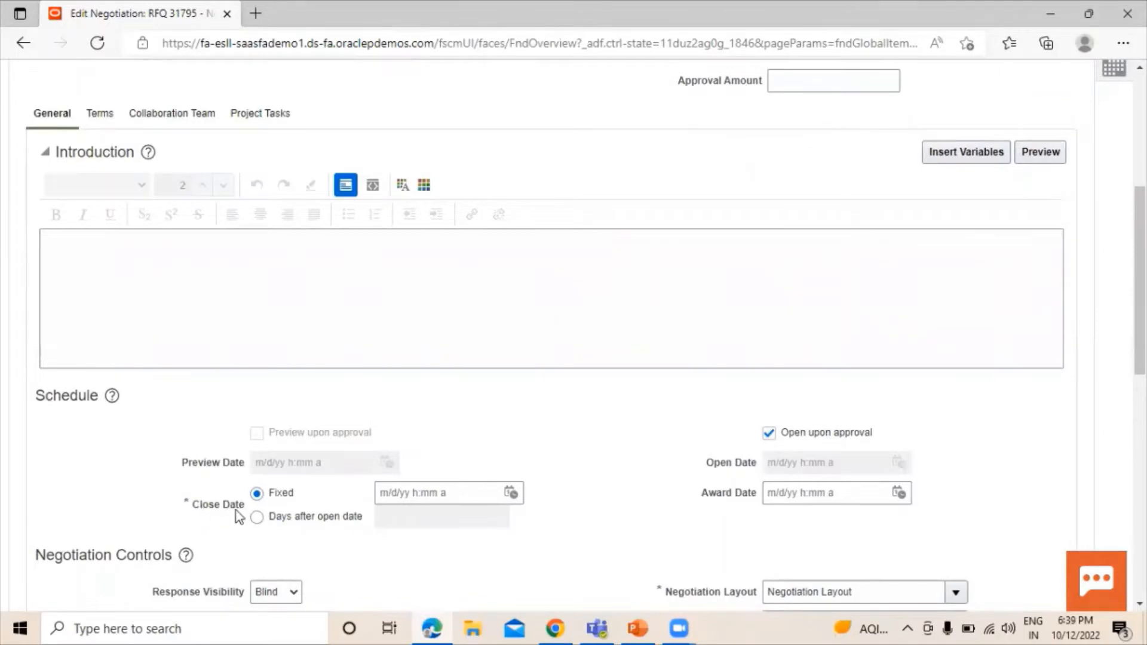
scroll(269, 502, "up", 5)
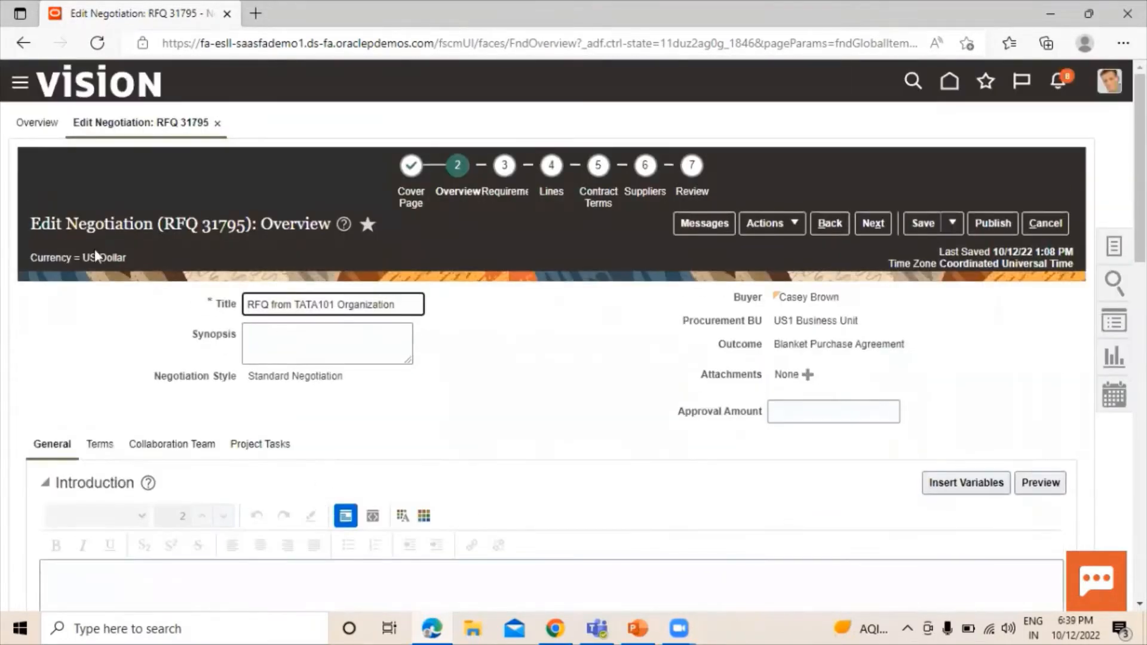
scroll(284, 463, "down", 6)
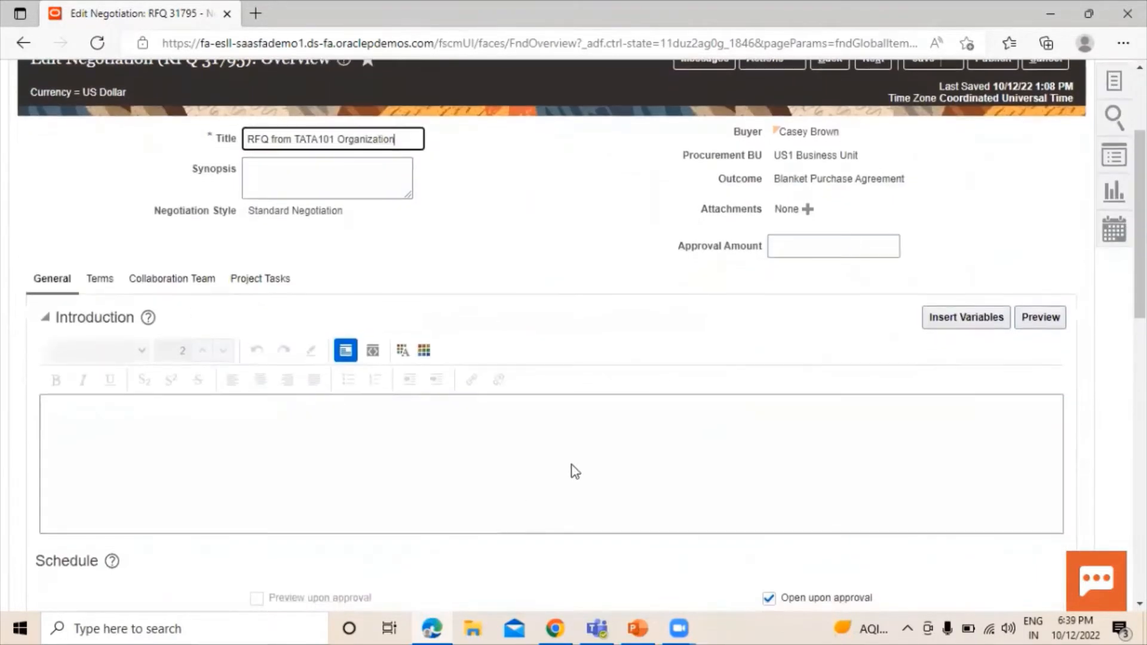
scroll(257, 269, "up", 4)
scroll(481, 461, "down", 5)
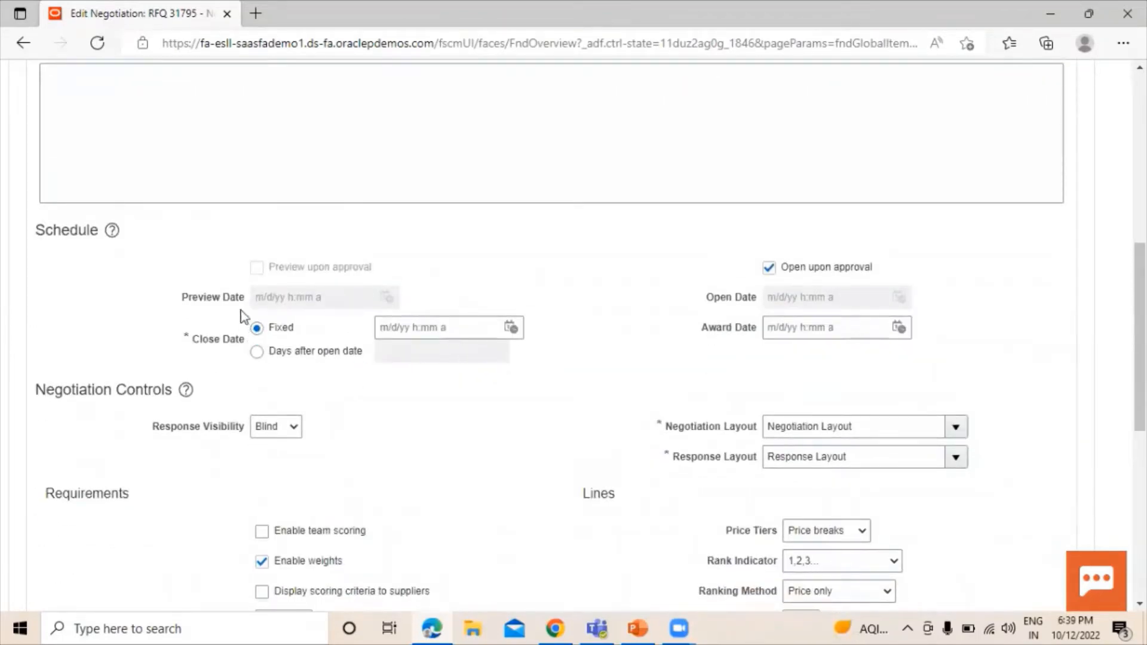
left_click(511, 328)
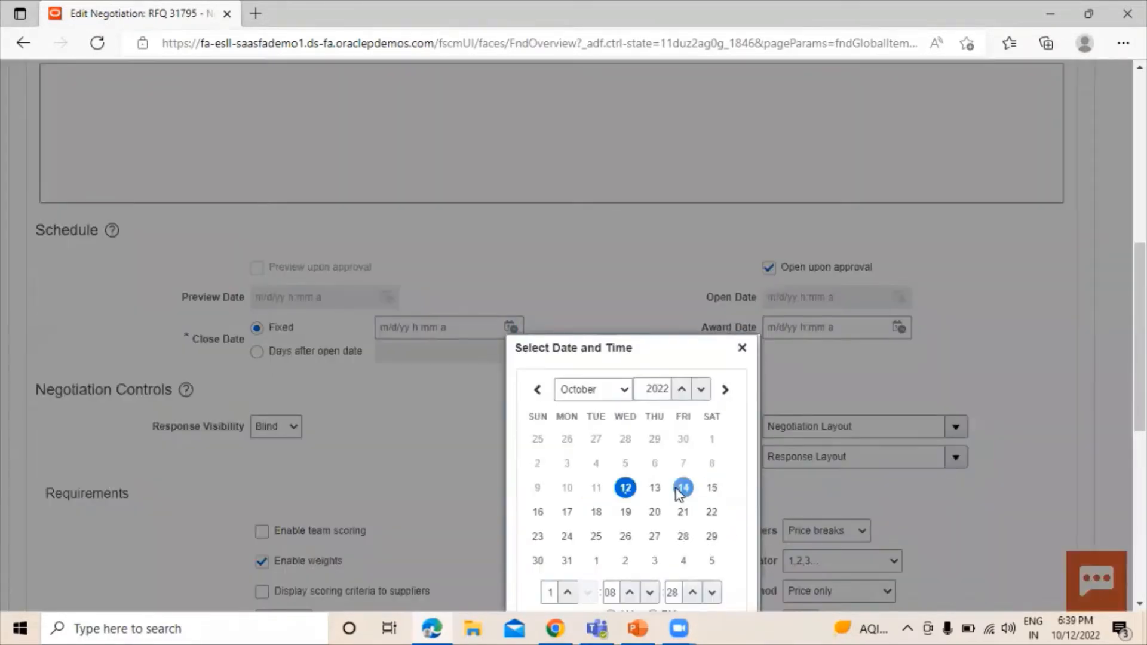
left_click(683, 488)
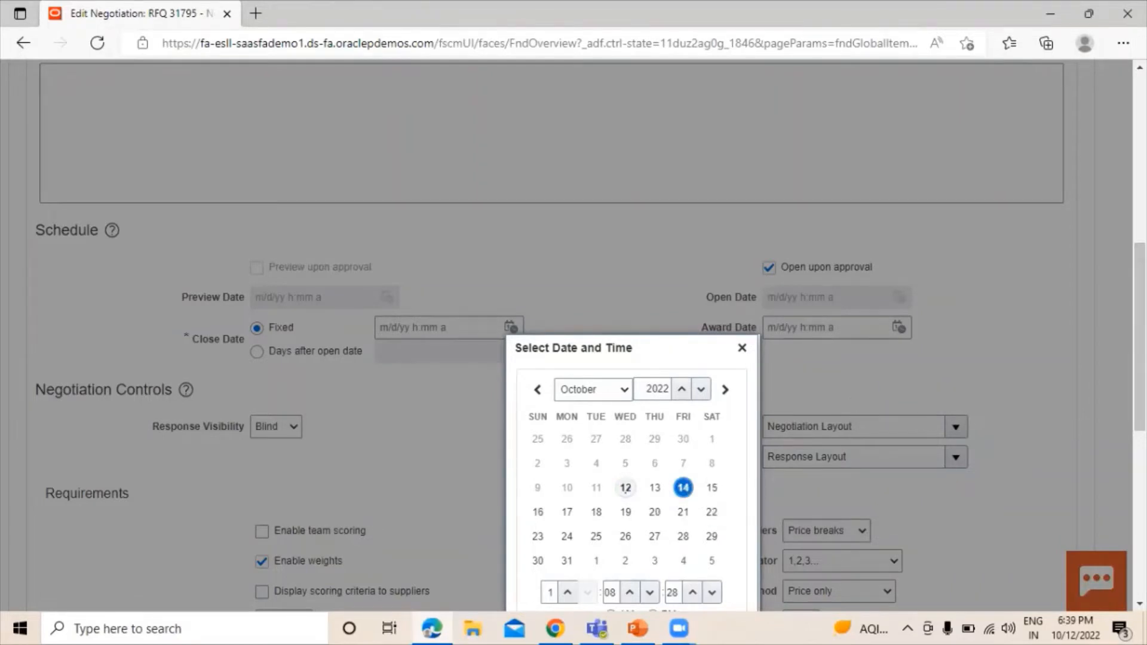
scroll(1071, 424, "down", 3)
left_click(684, 486)
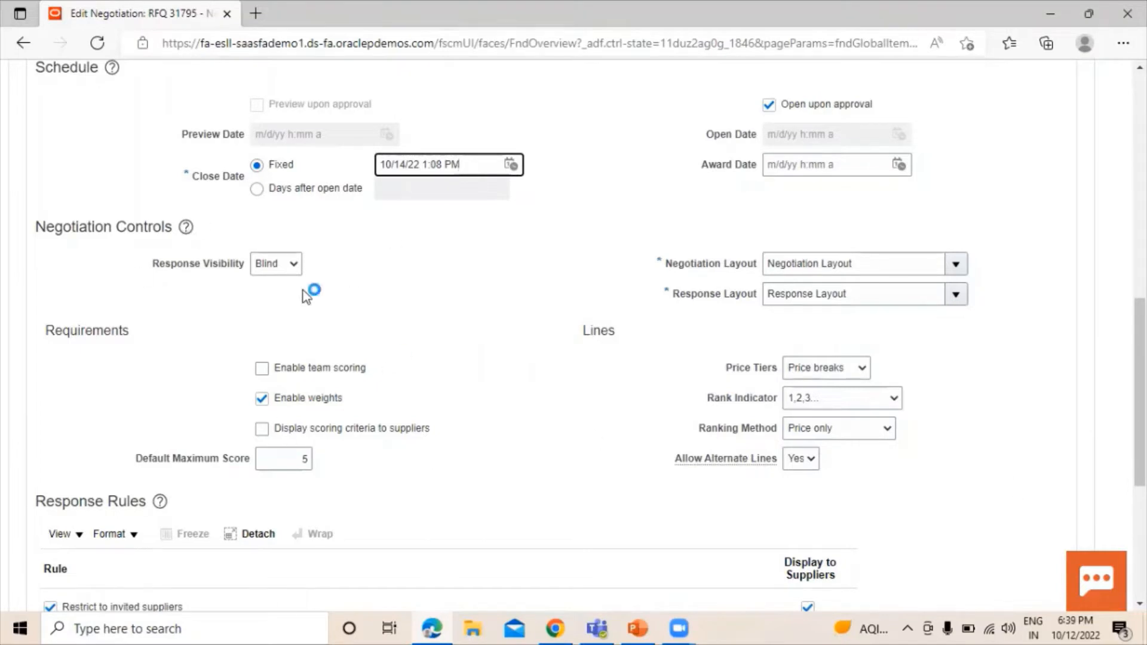
Step: Examine the response visibility choices and the other general negotiation controls and response rules
left_click(280, 265)
left_click(378, 317)
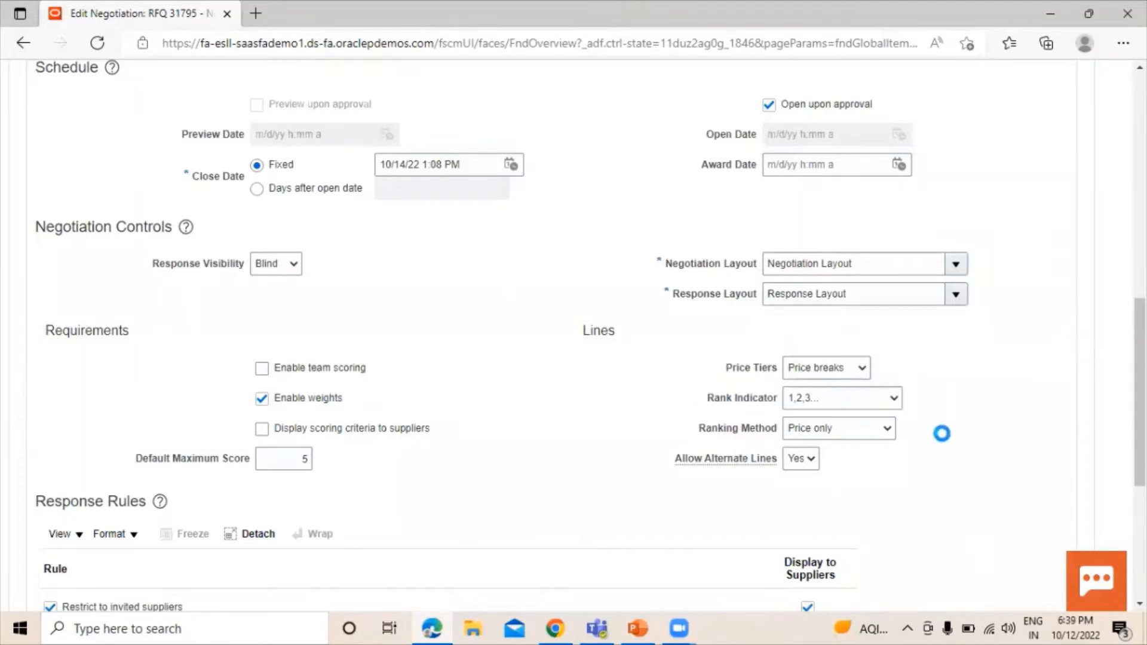
scroll(941, 434, "down", 4)
scroll(420, 430, "up", 5)
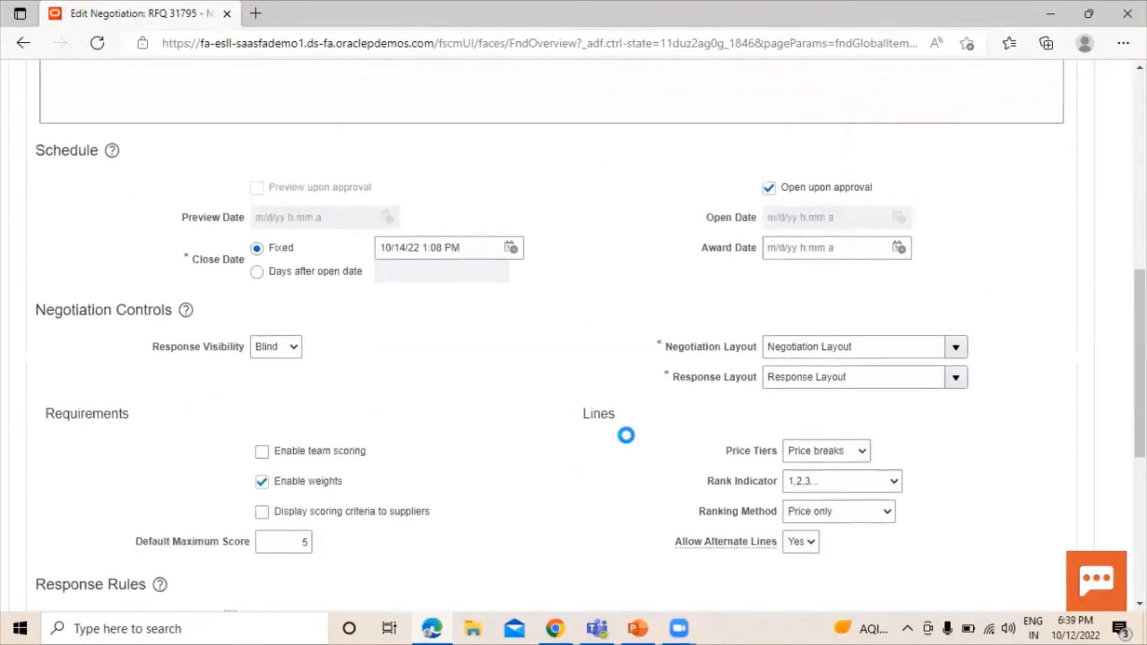
scroll(626, 435, "up", 3)
scroll(192, 397, "up", 4)
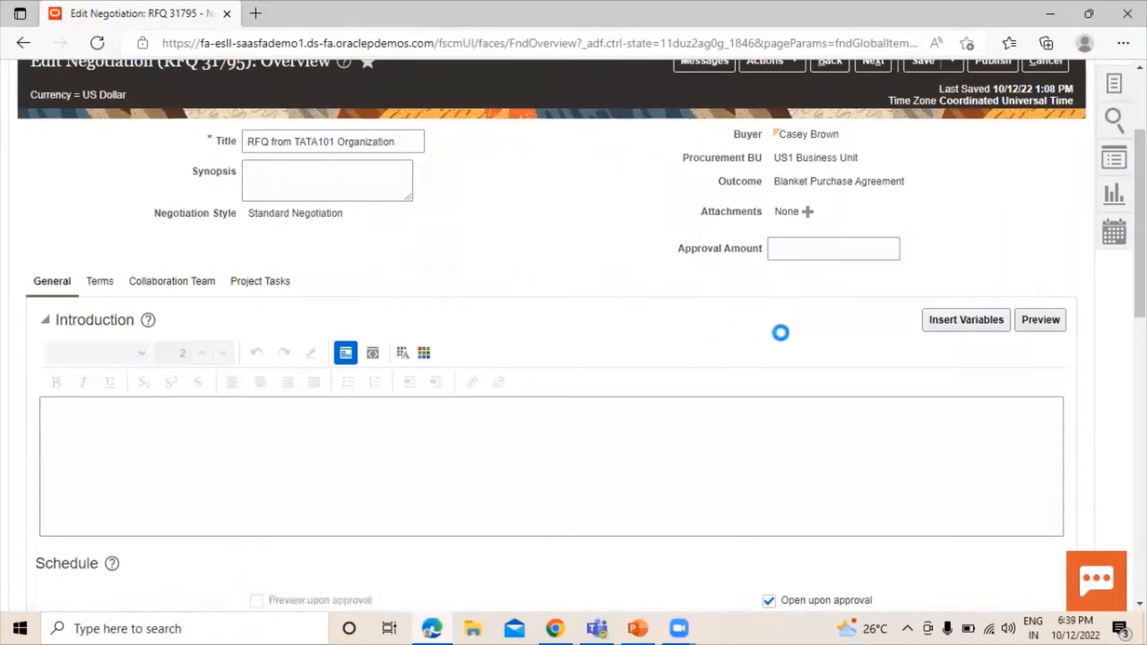
Step: Show the negotiation's Terms and examine the business terms, including the agreement amount and the payment terms choices
scroll(620, 384, "down", 1)
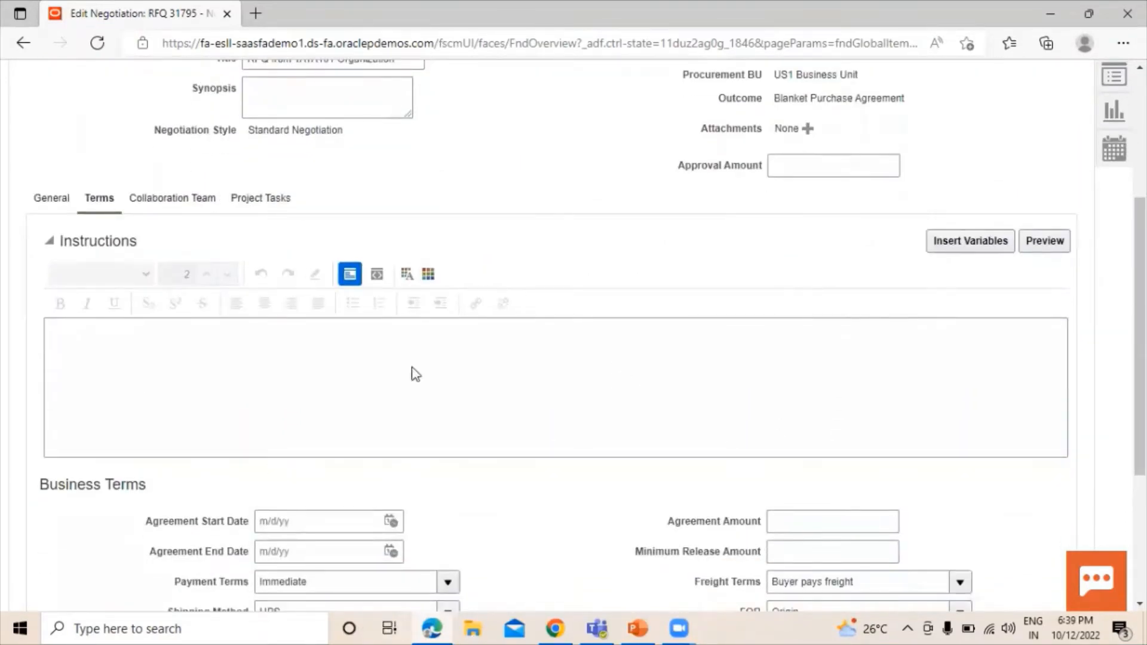
scroll(413, 367, "up", 2)
scroll(369, 353, "down", 4)
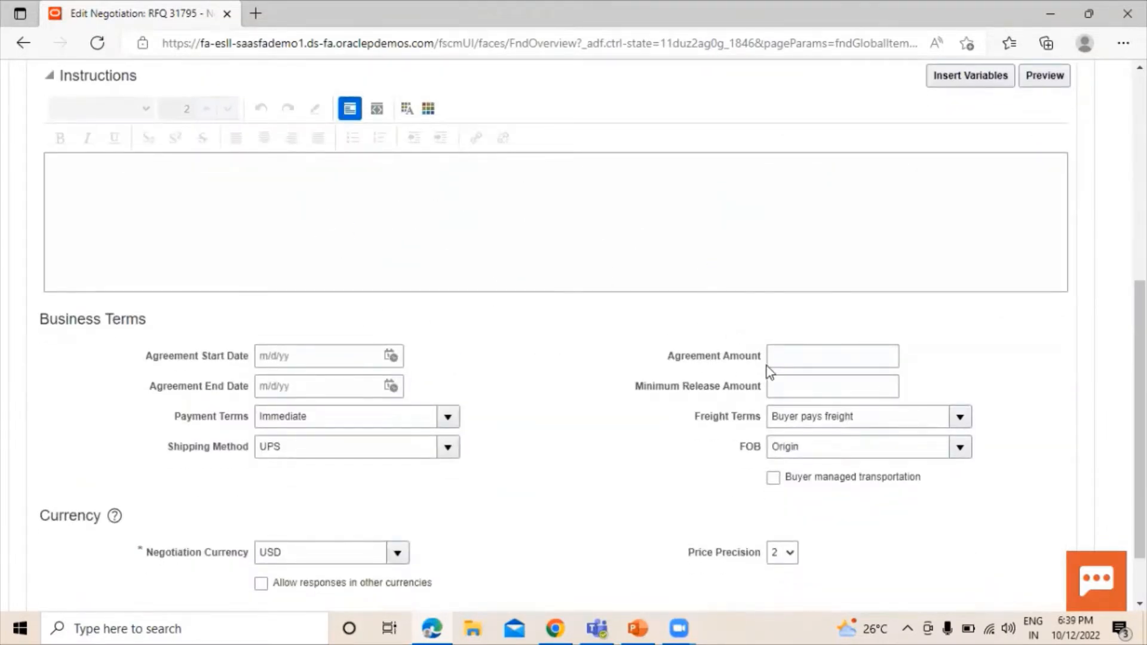
left_click(788, 360)
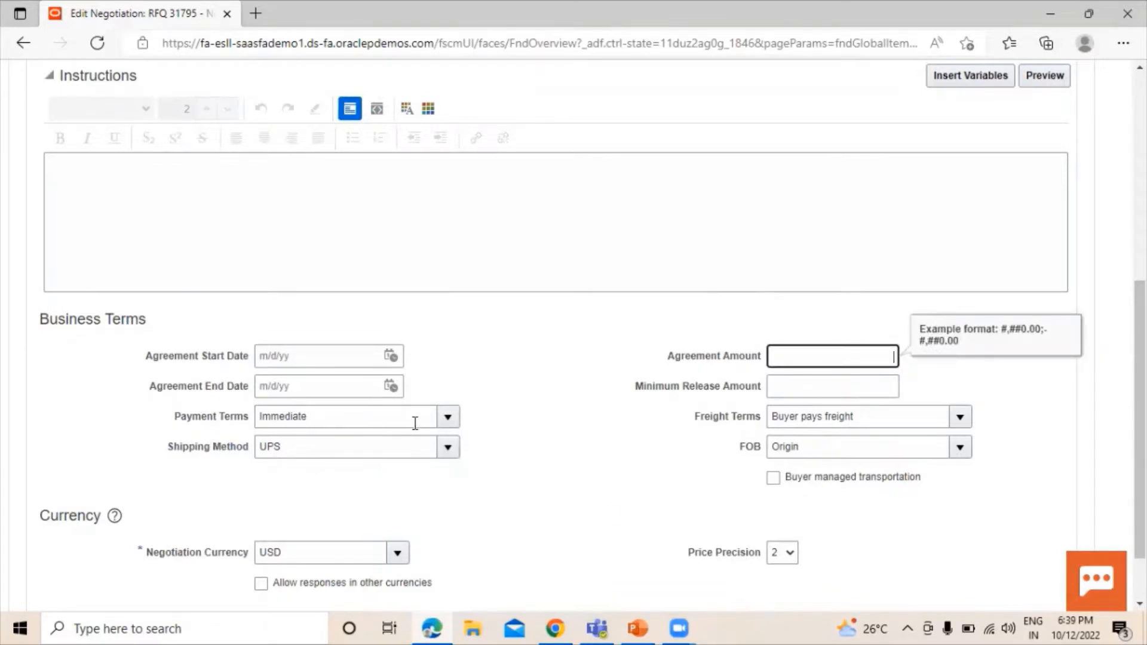
left_click(448, 417)
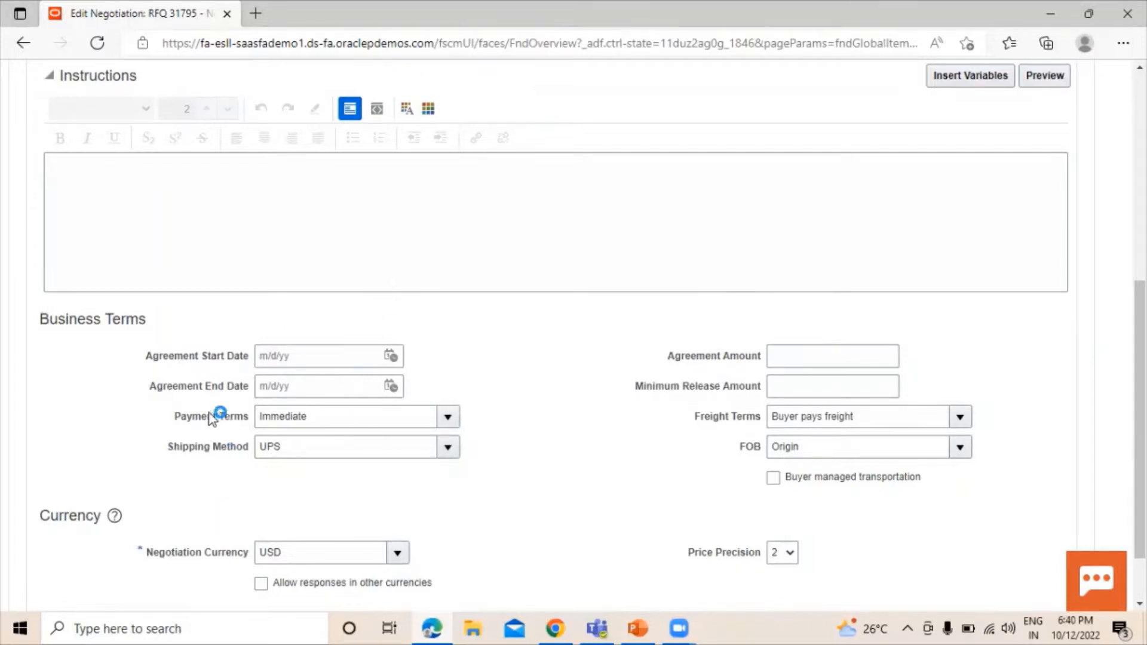
Step: Set the agreement amount to 50,000.00 and the minimum release amount to 5,000.00 in the Business Terms
left_click(348, 425)
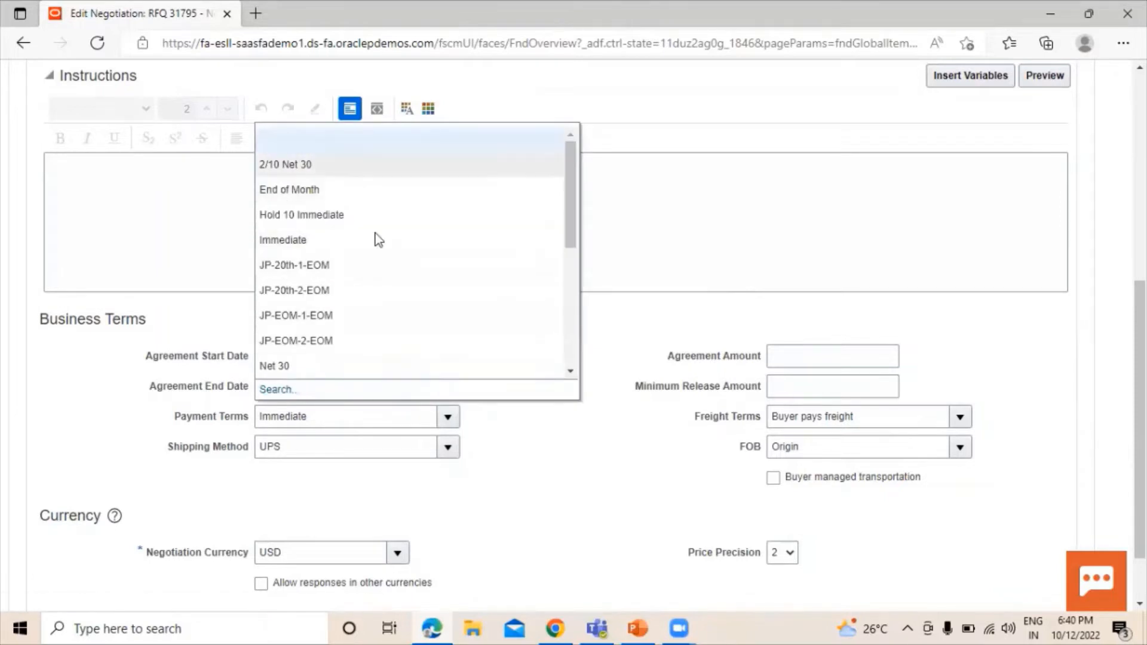
left_click(525, 454)
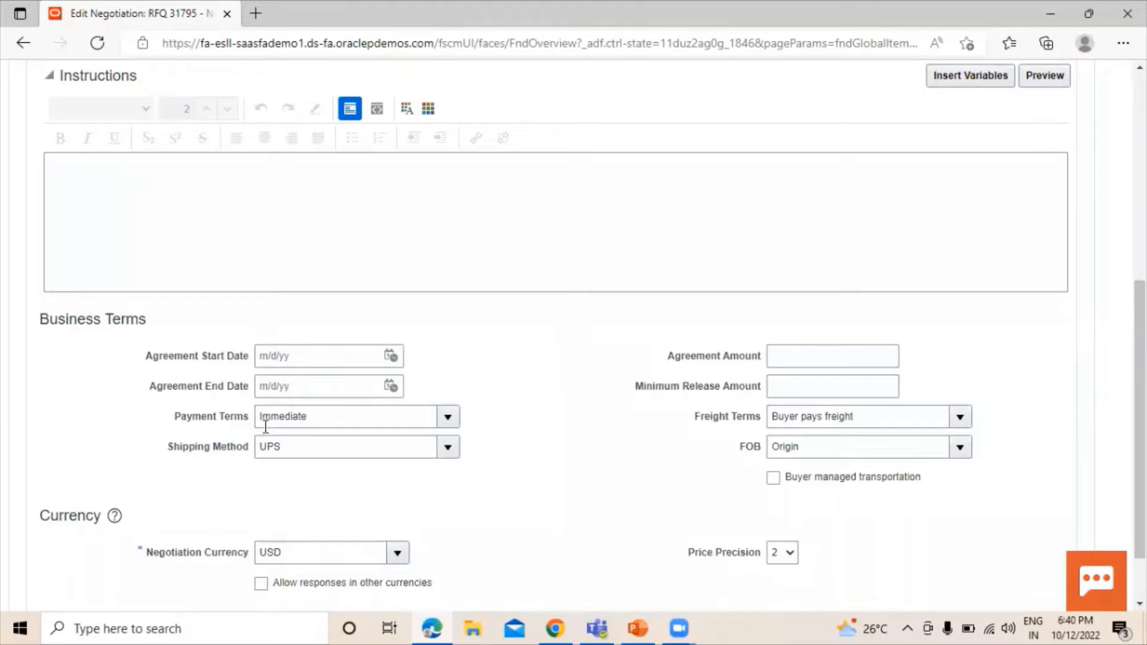
left_click(807, 357)
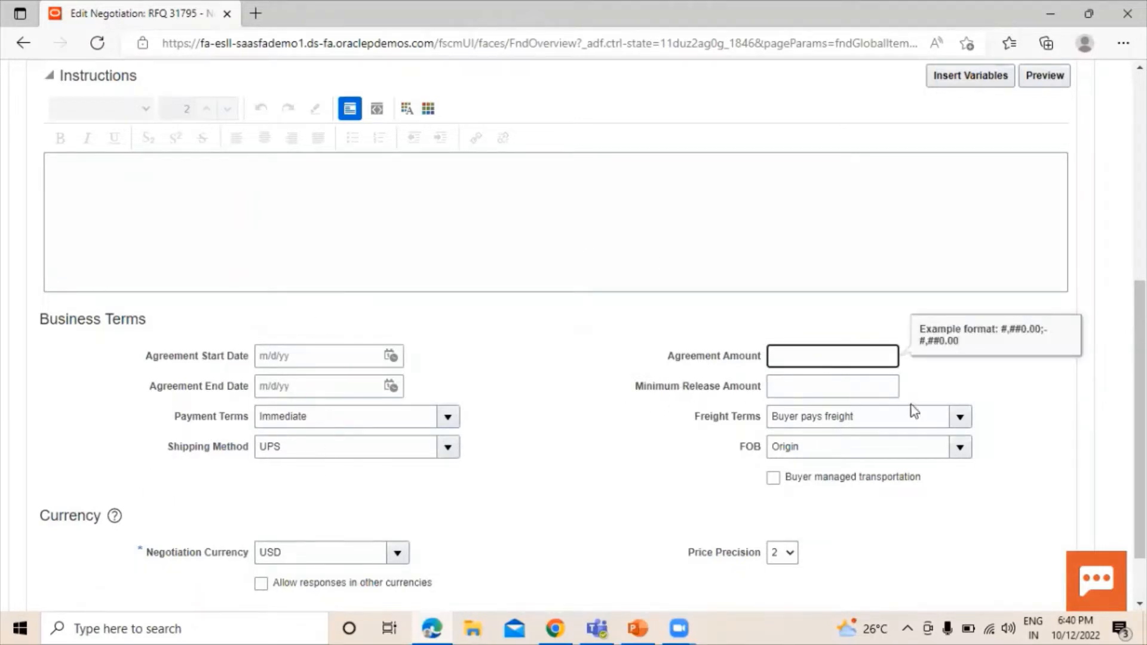
scroll(227, 425, "up", 4)
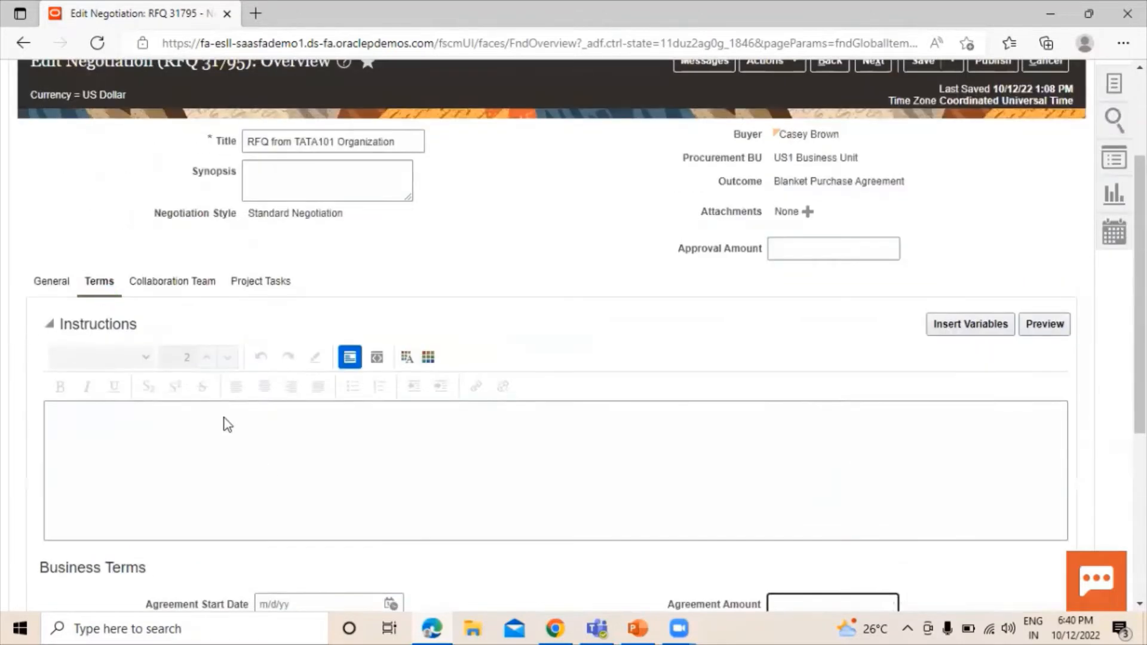
scroll(682, 406, "down", 4)
scroll(425, 356, "up", 5)
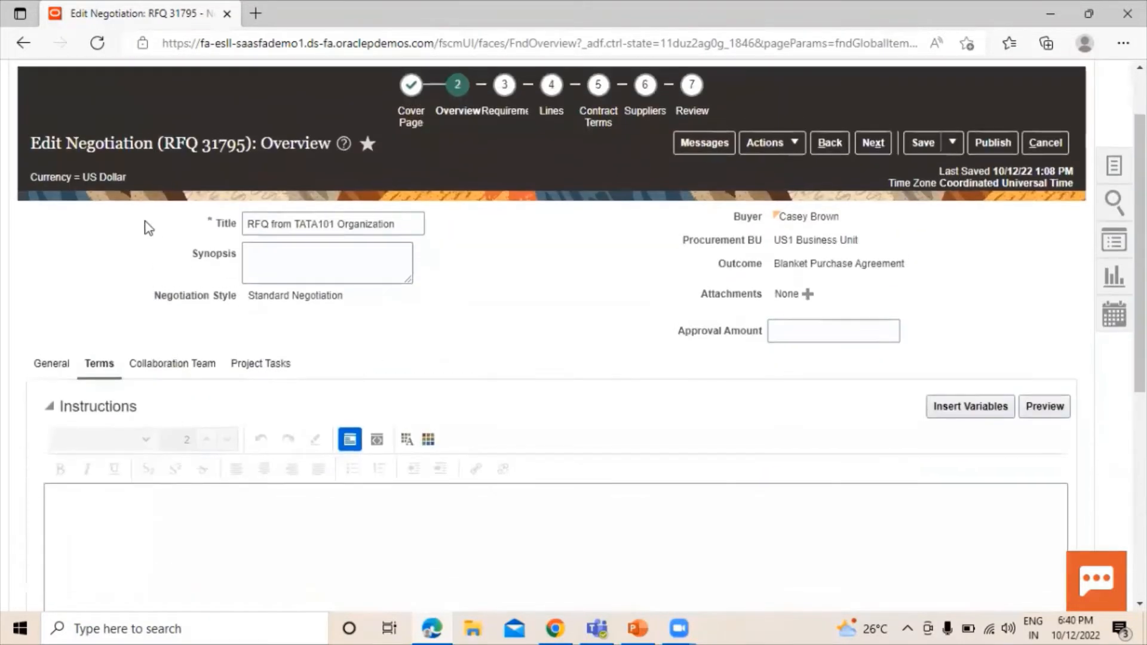
scroll(750, 351, "down", 4)
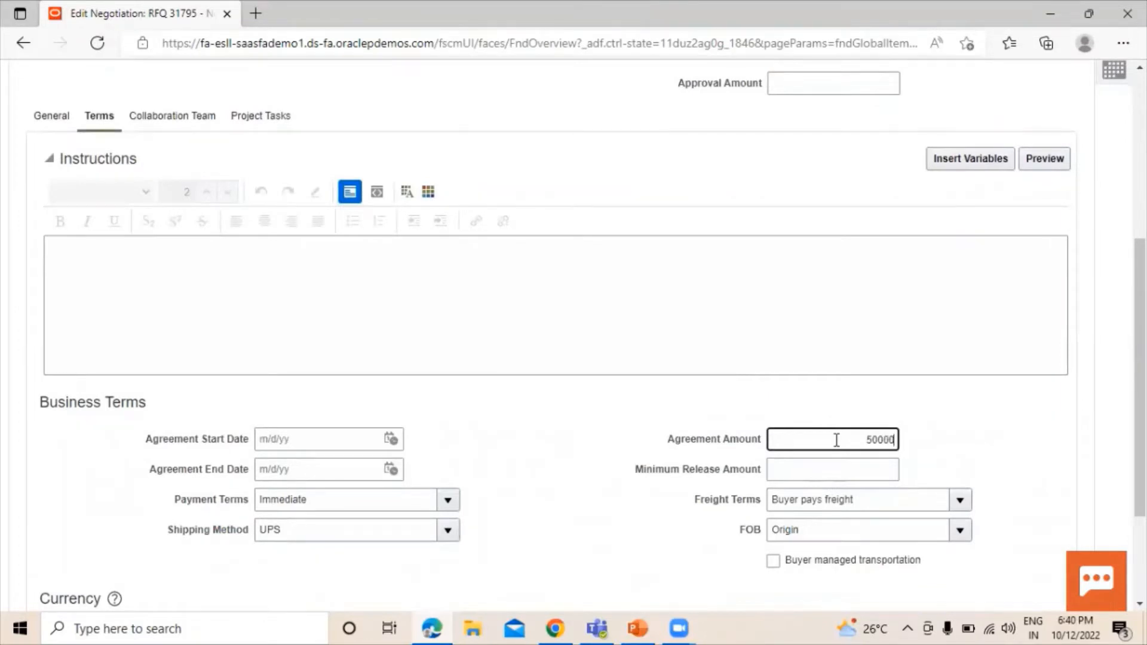
left_click(967, 452)
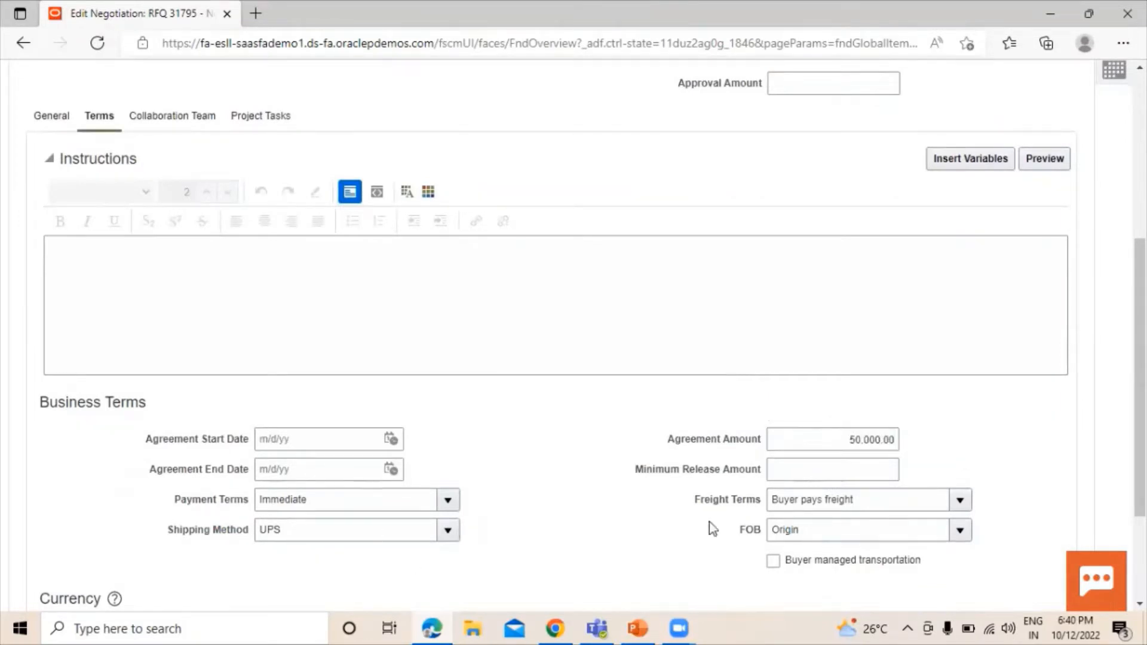
left_click(818, 467)
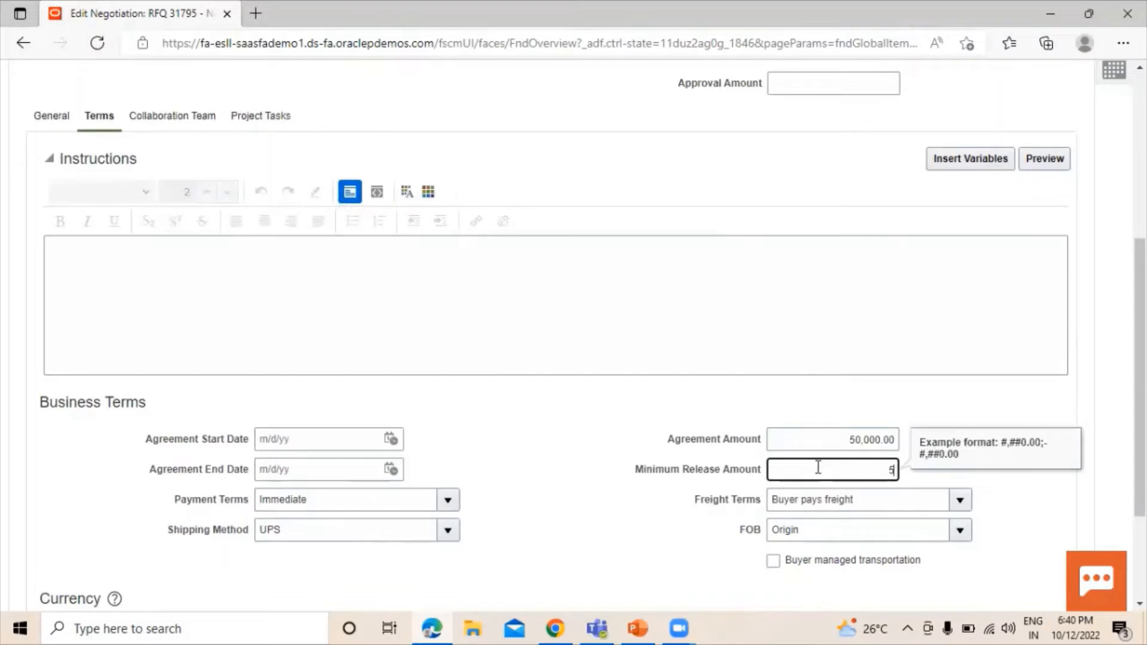
left_click(804, 404)
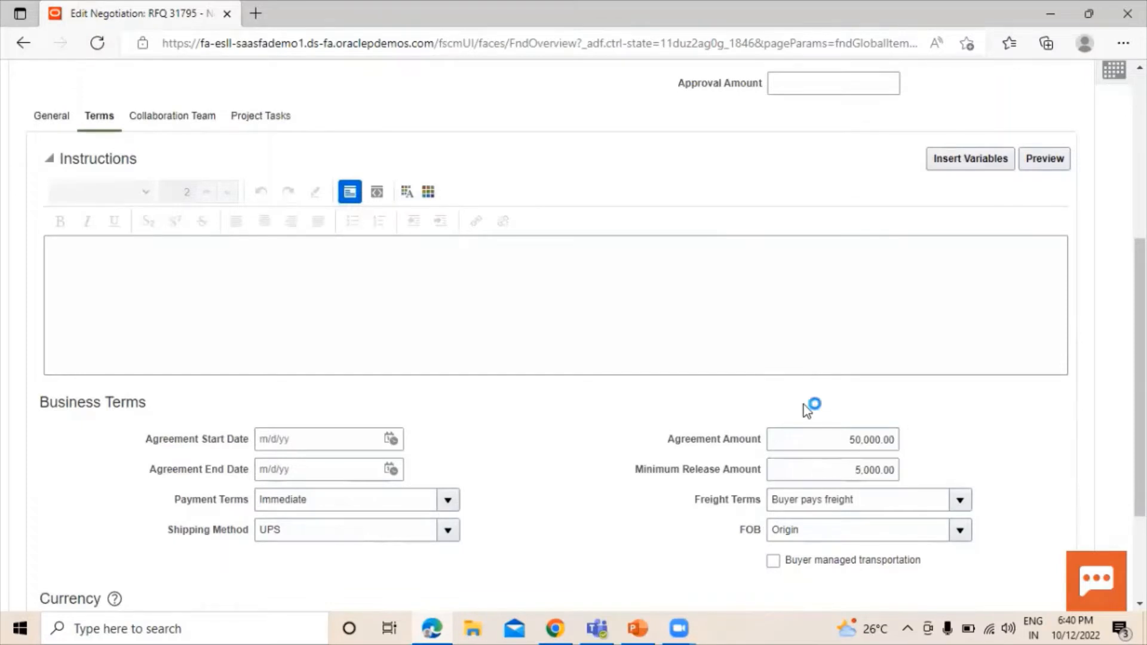
Step: Look over the remaining business terms and currency settings, and advance the negotiation to the Requirements stage
scroll(658, 417, "down", 3)
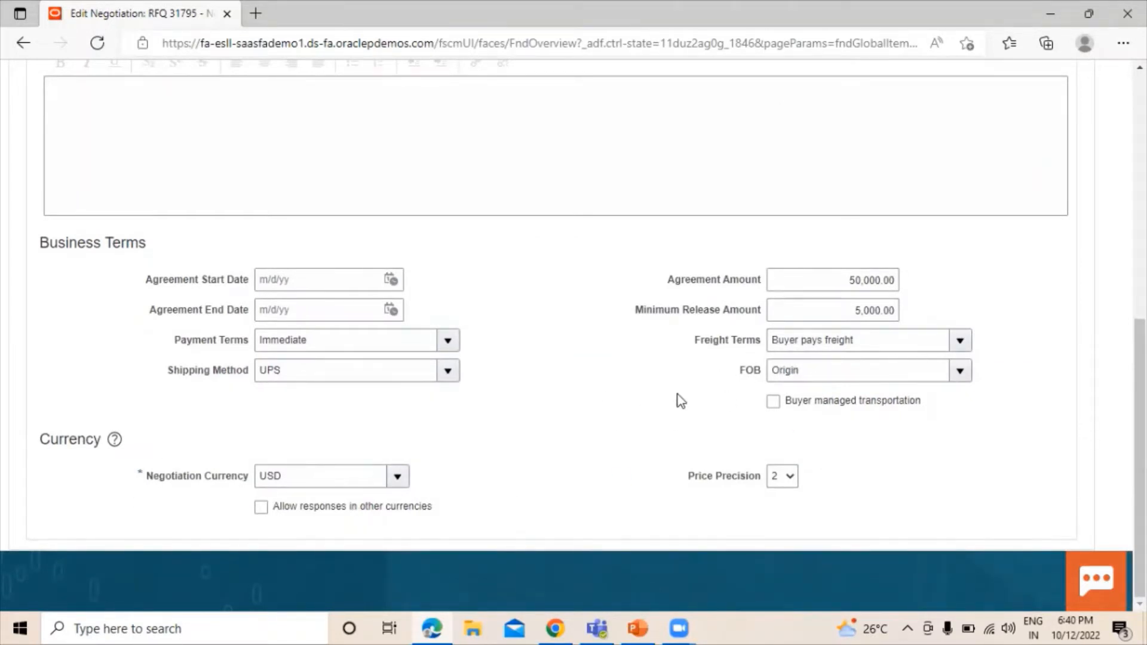
scroll(681, 400, "up", 3)
scroll(924, 492, "down", 2)
scroll(681, 456, "up", 5)
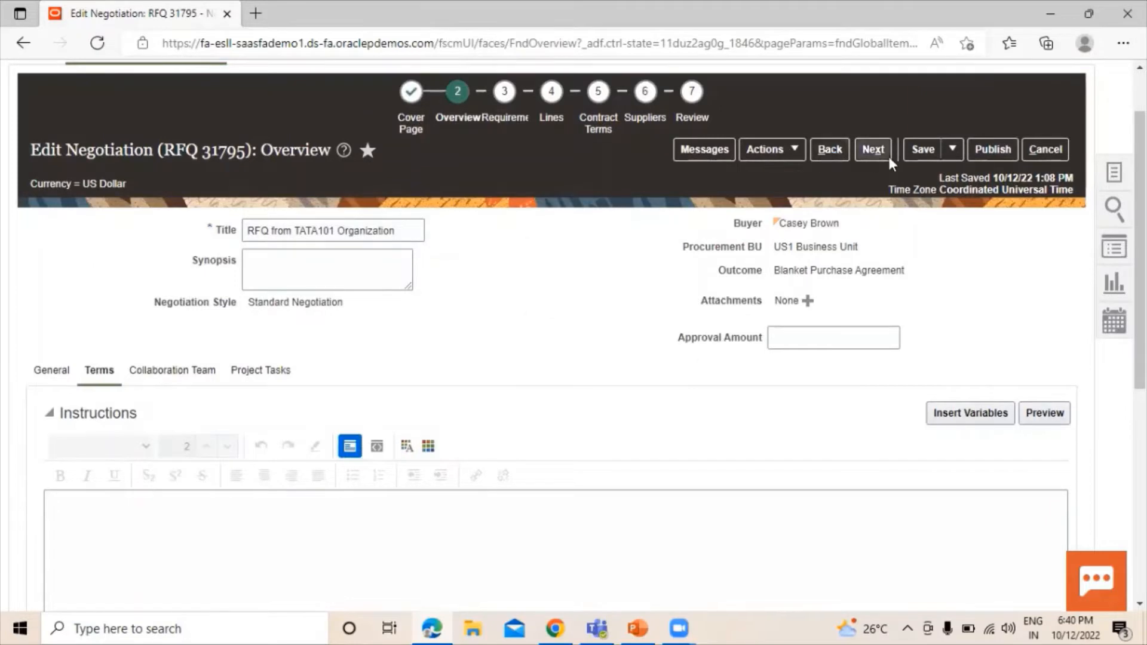
left_click(873, 149)
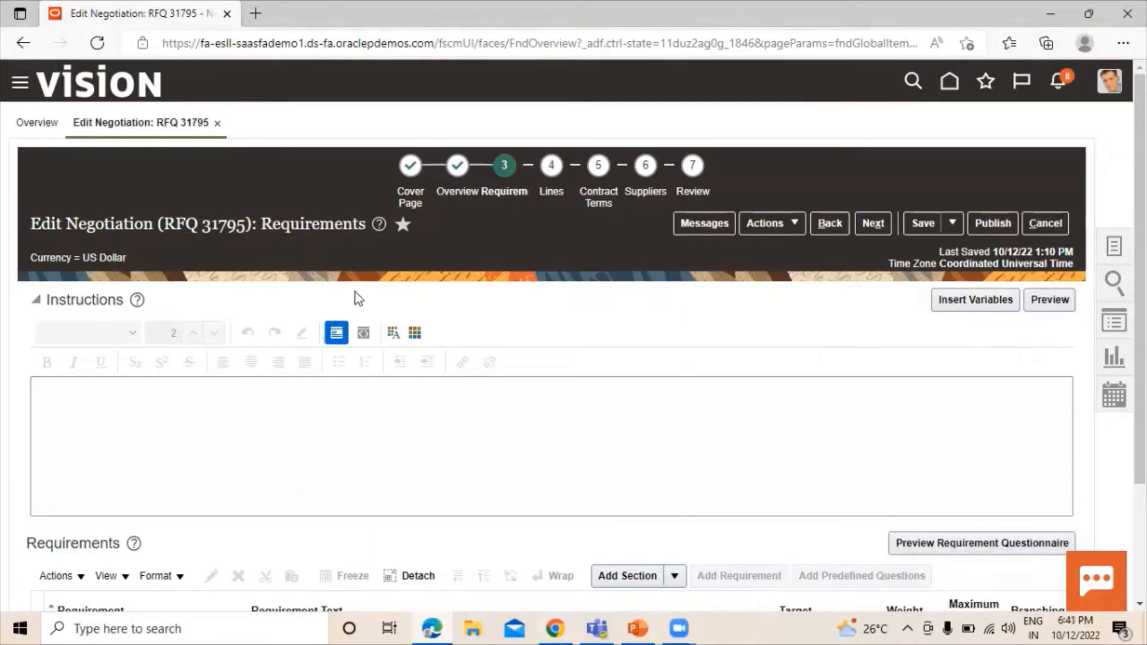
Step: Enter "TATA101 Requirement" as the Requirements instructions and advance to the Lines stage
scroll(339, 425, "down", 2)
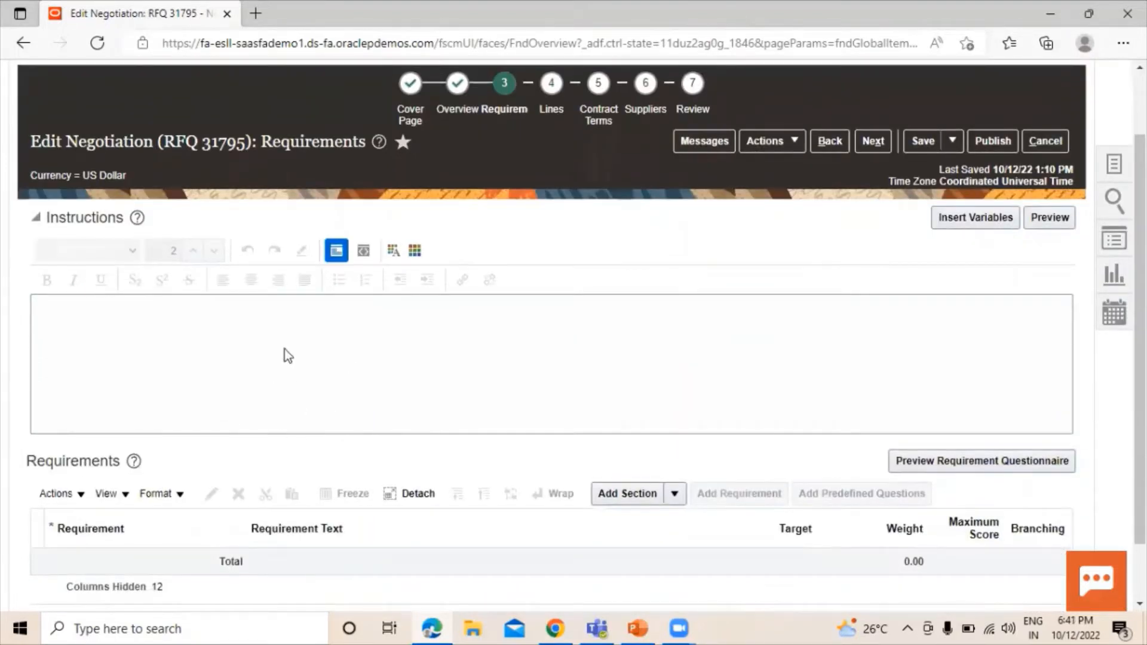
left_click(321, 334)
type("TAT")
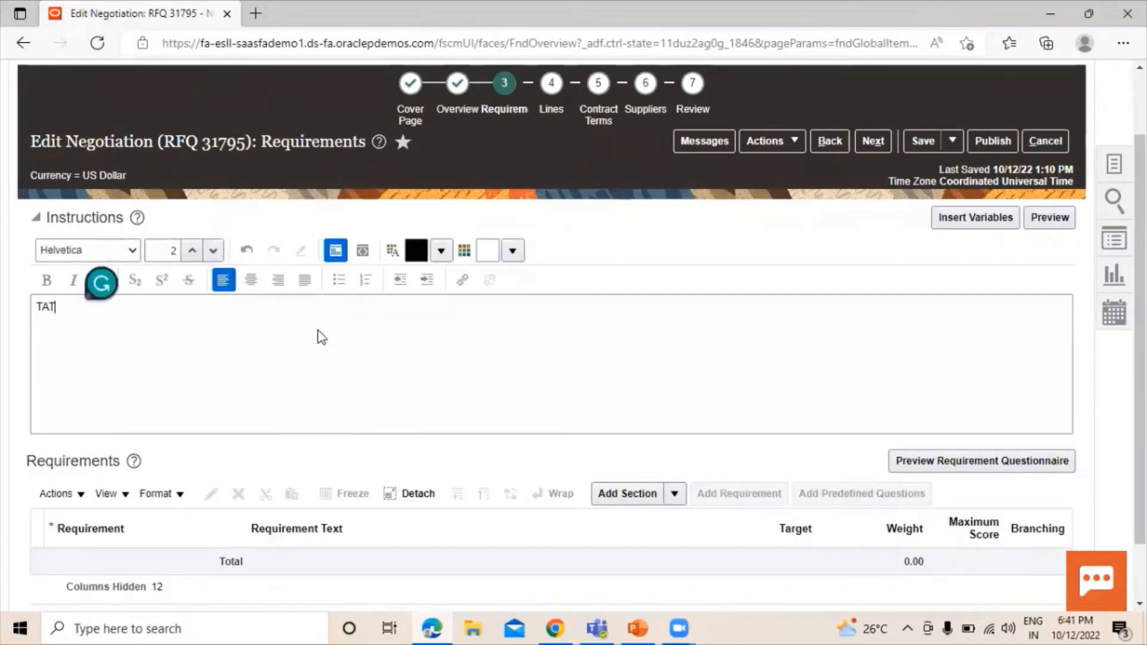
type("A101 Re")
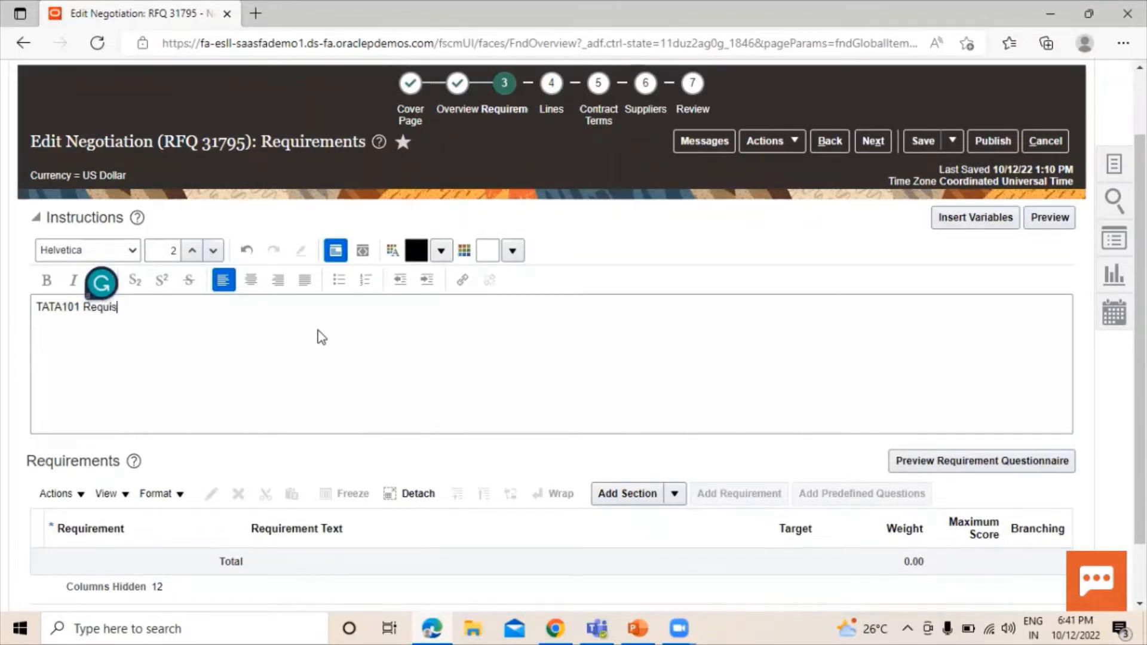
type("quis")
key("BackSpace")
type("rement")
scroll(600, 323, "up", 3)
left_click(872, 223)
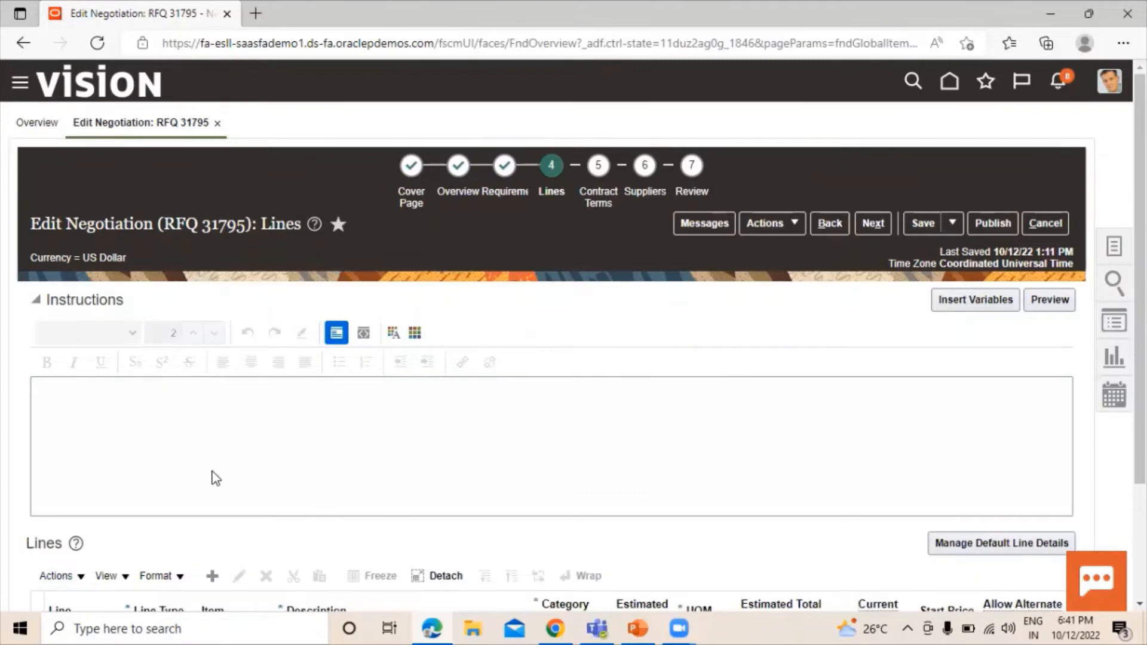
Step: Add a Goods line to the negotiation for item TATA1001
scroll(221, 474, "down", 2)
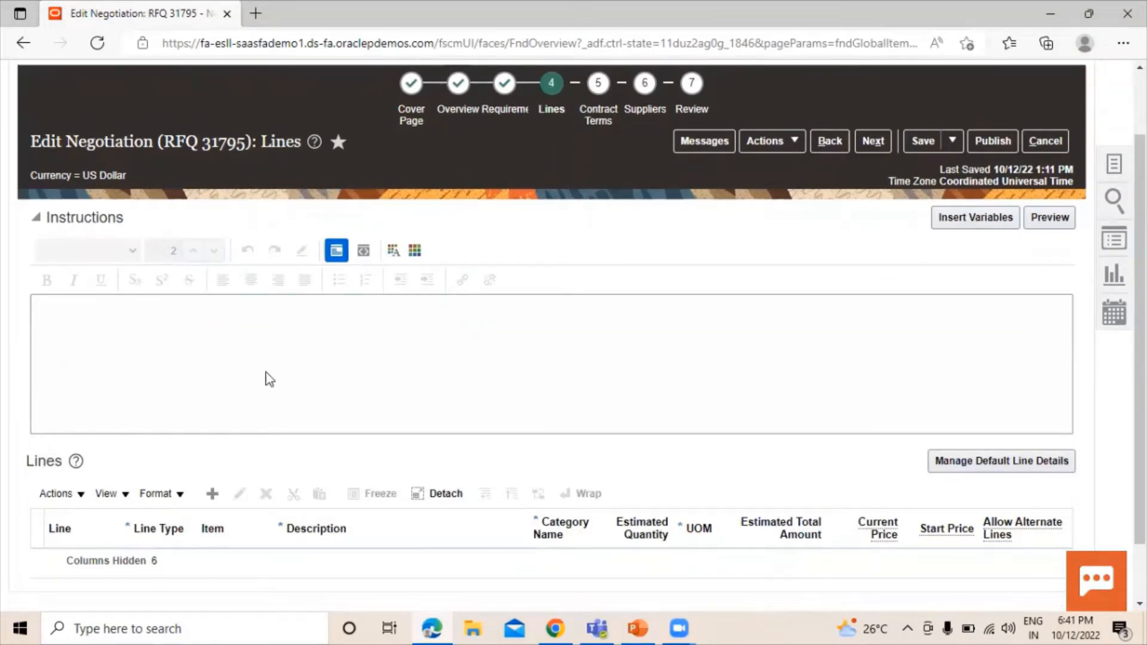
scroll(269, 379, "down", 2)
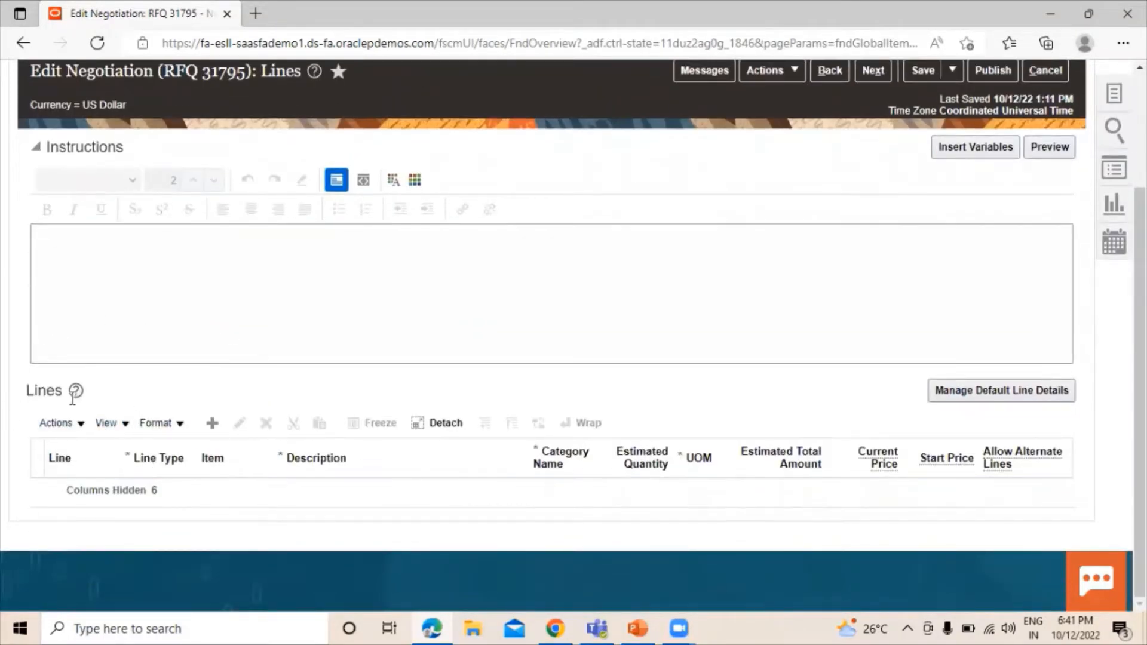
left_click(211, 425)
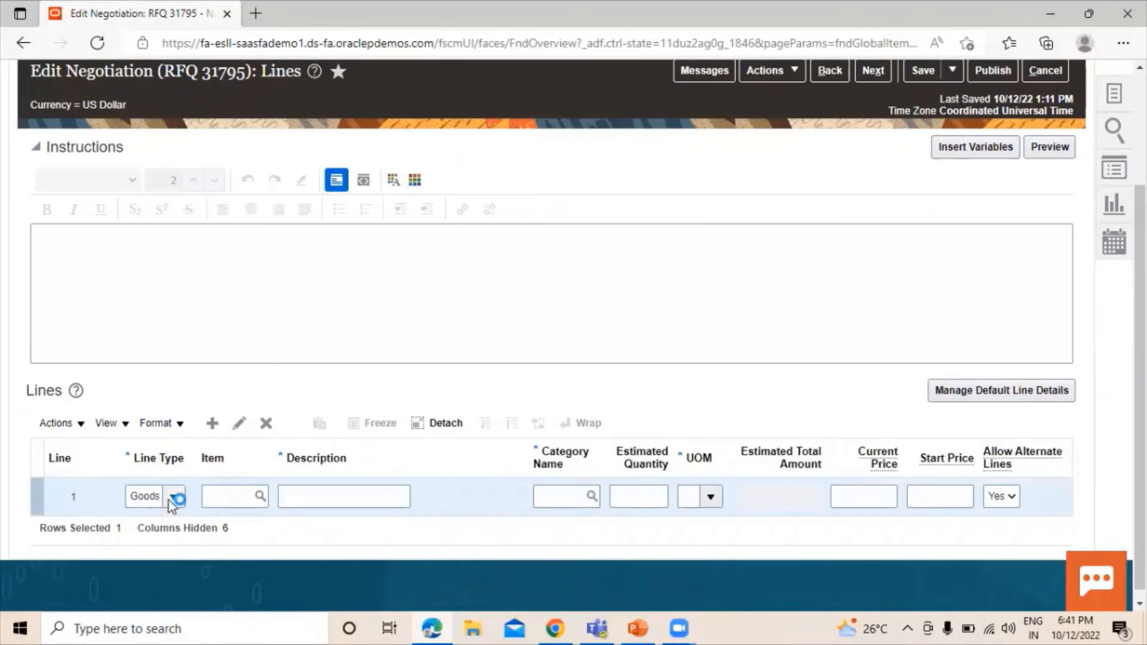
left_click(236, 494)
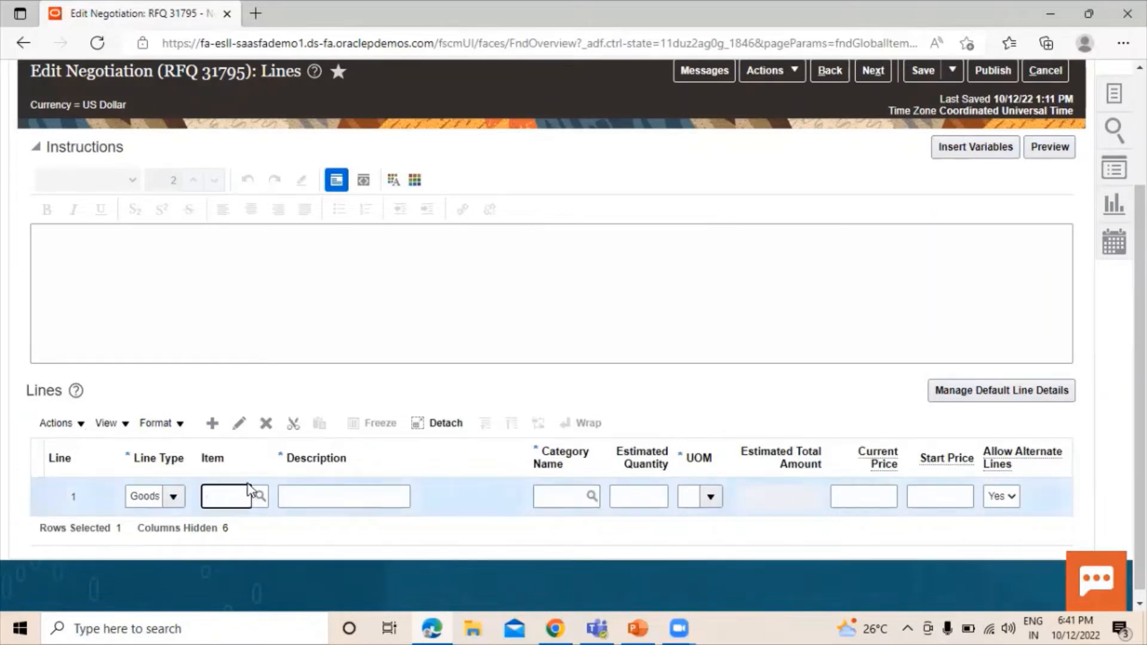
type("TATA")
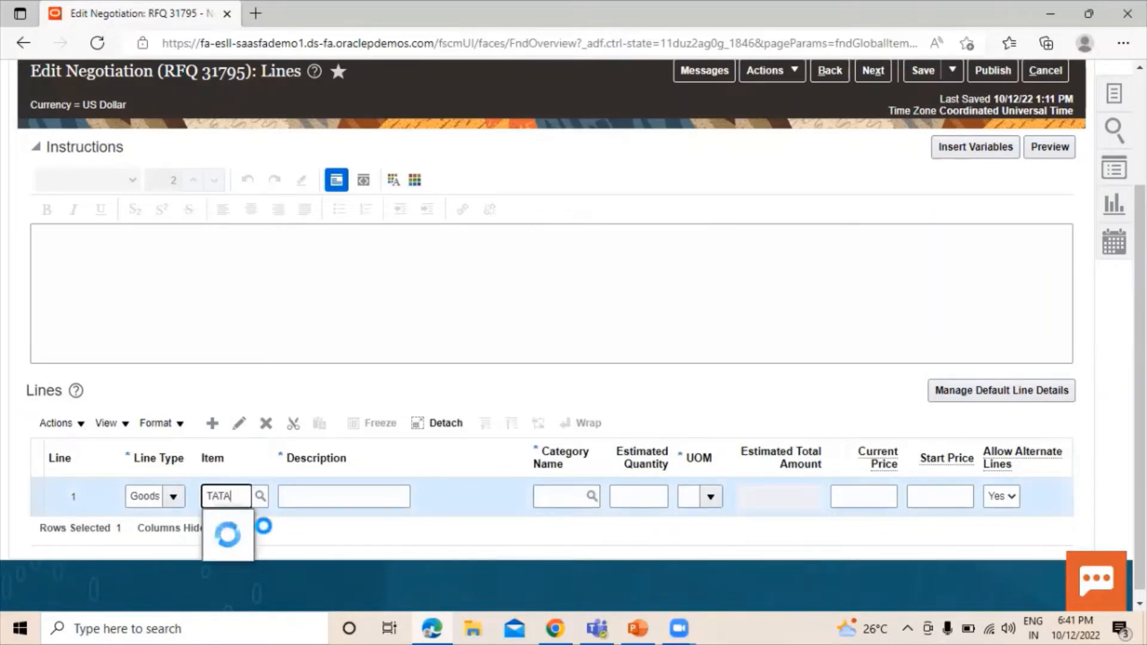
type("1001")
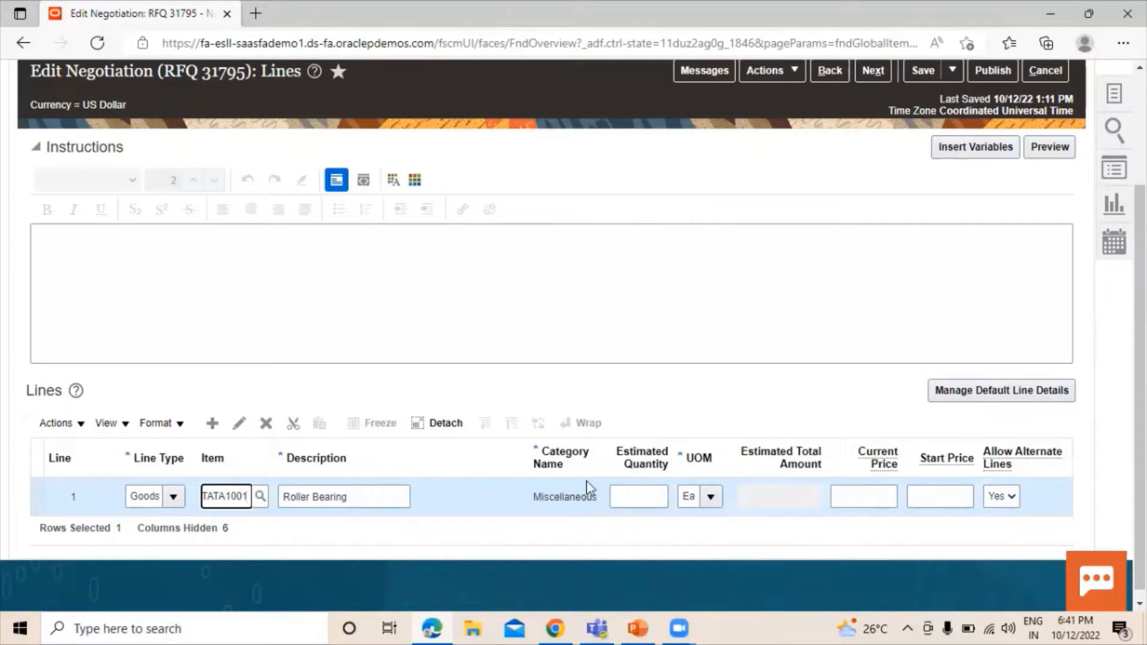
Step: Set both the current price and the start price of the Roller Bearing line to 50,000.00
left_click(858, 488)
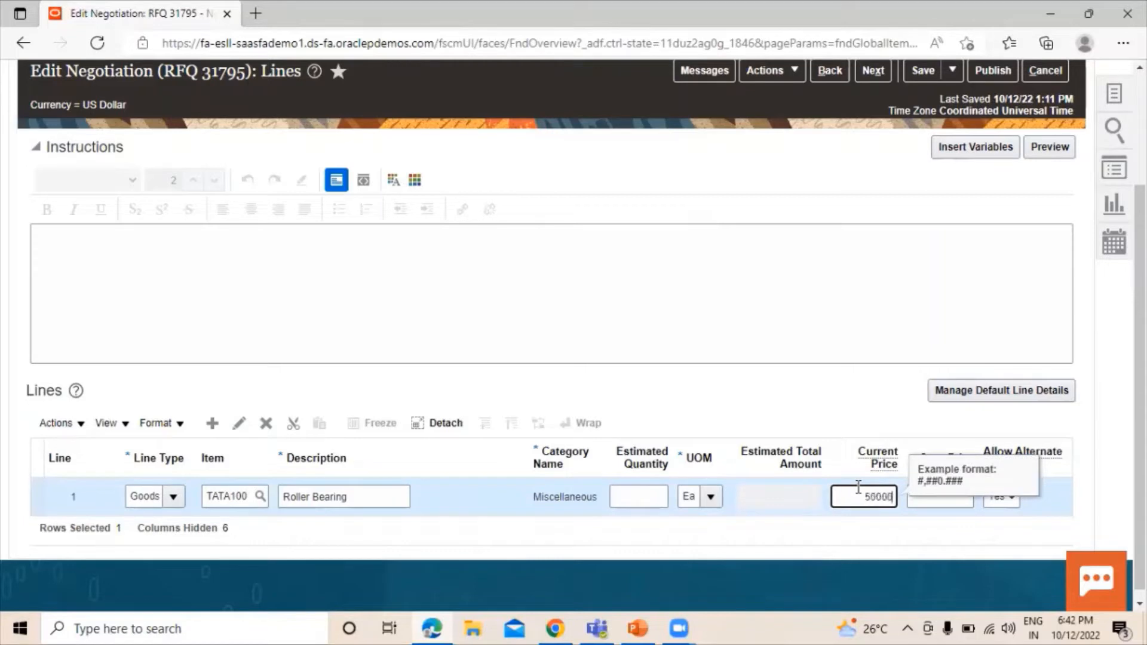
left_click(574, 399)
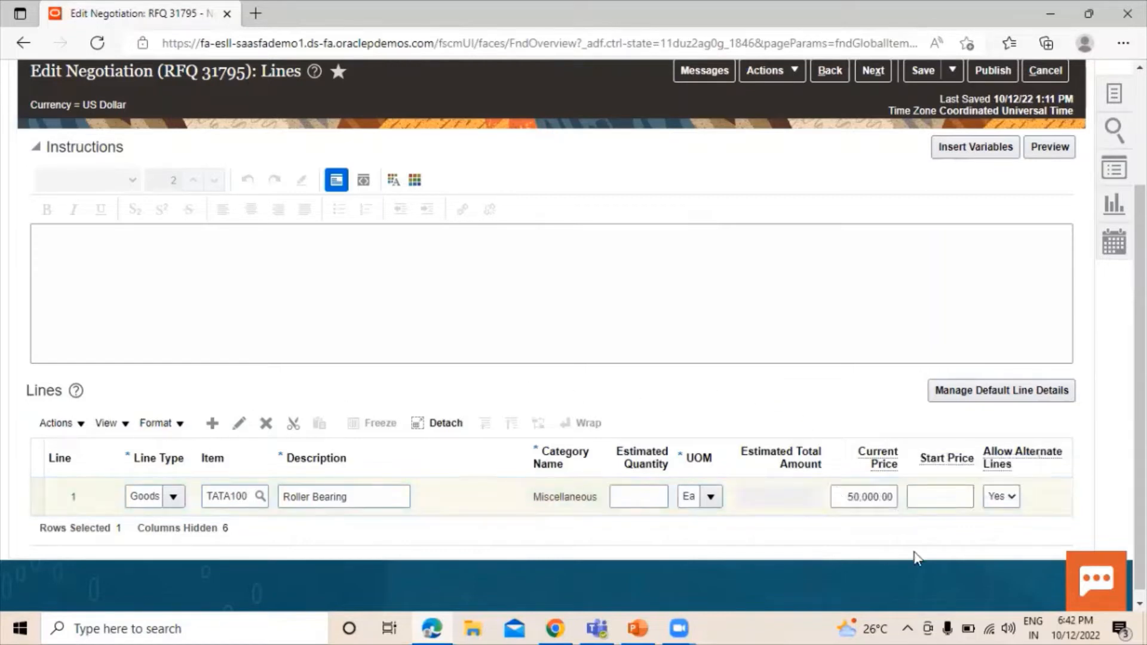
left_click(944, 493)
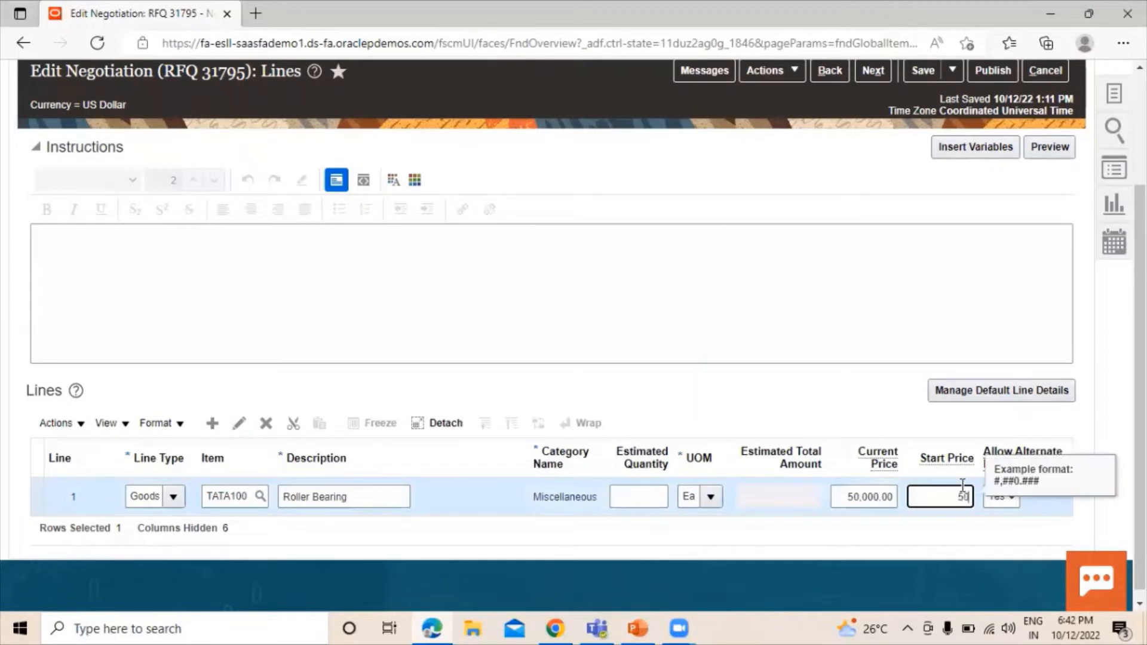
left_click(869, 397)
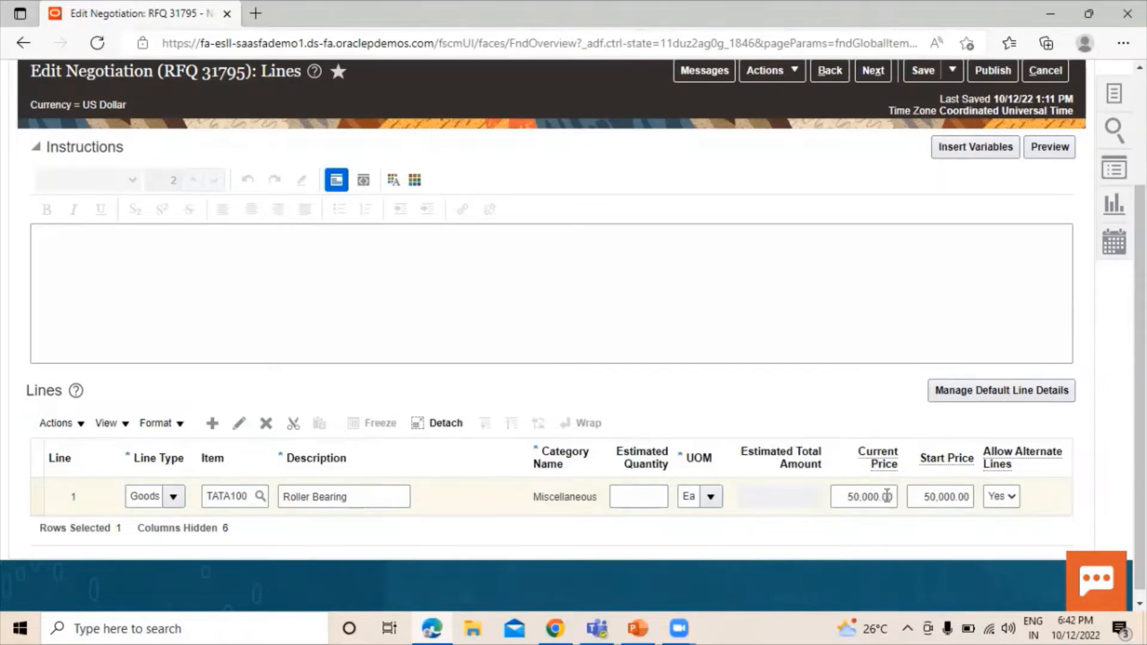
Step: Advance the negotiation past Contract Terms to the Suppliers stage without creating a contract
scroll(664, 501, "down", 1)
scroll(965, 499, "up", 1)
scroll(956, 490, "up", 2)
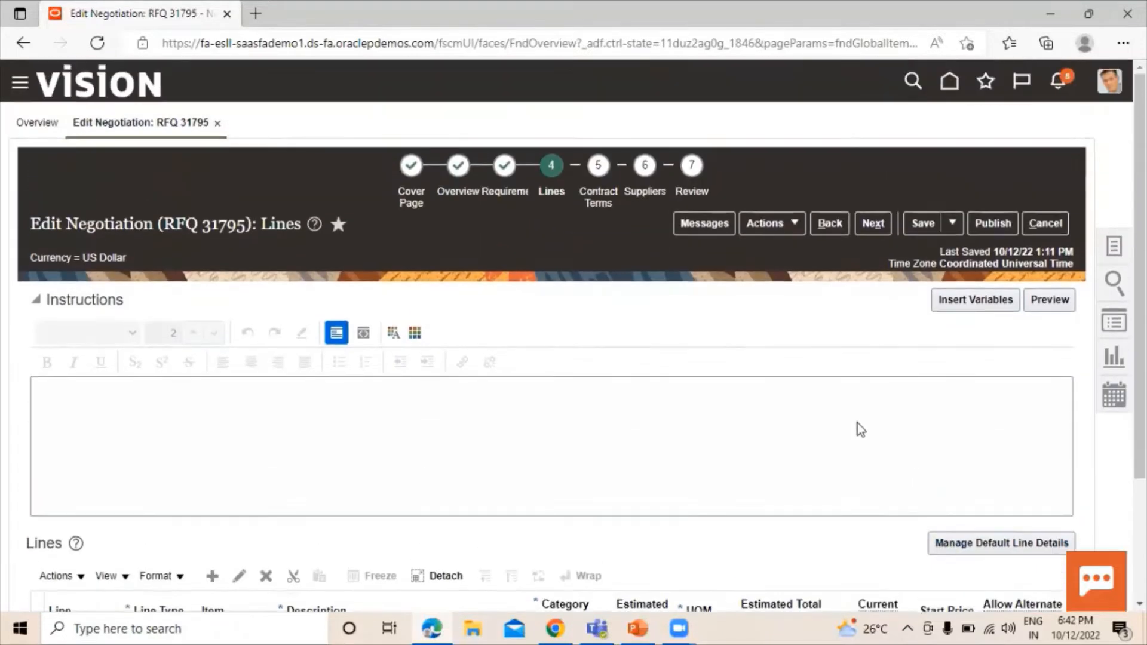
left_click(877, 225)
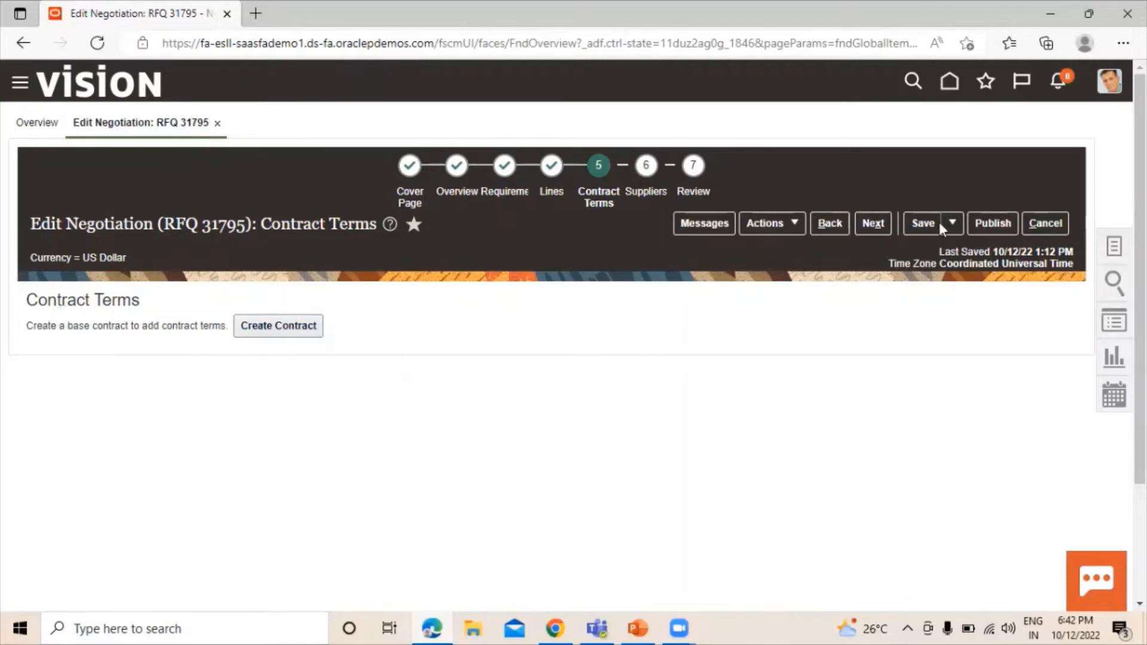
left_click(873, 227)
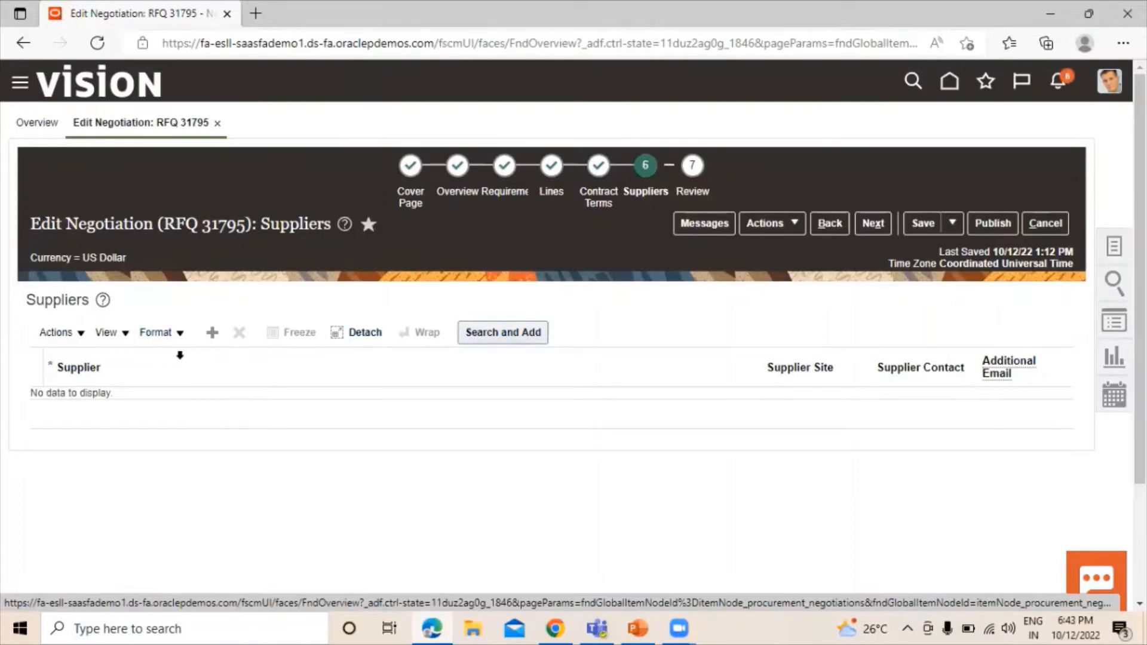
Step: Add Dell Inc. as a supplier on the negotiation and advance to the Review stage
left_click(213, 330)
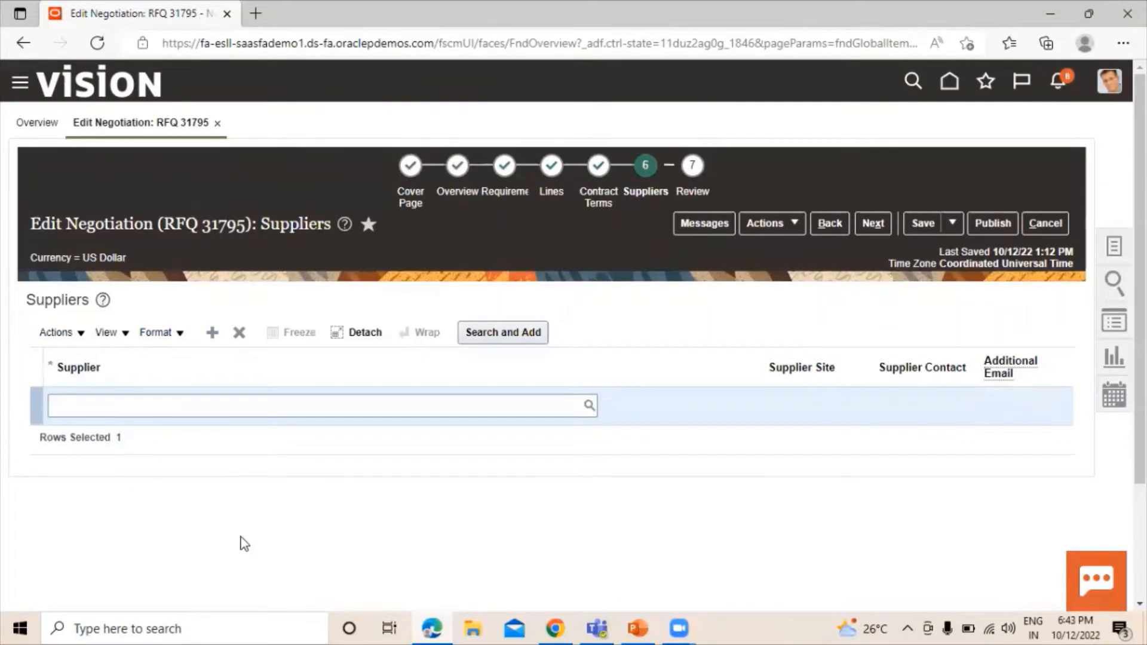
left_click(237, 412)
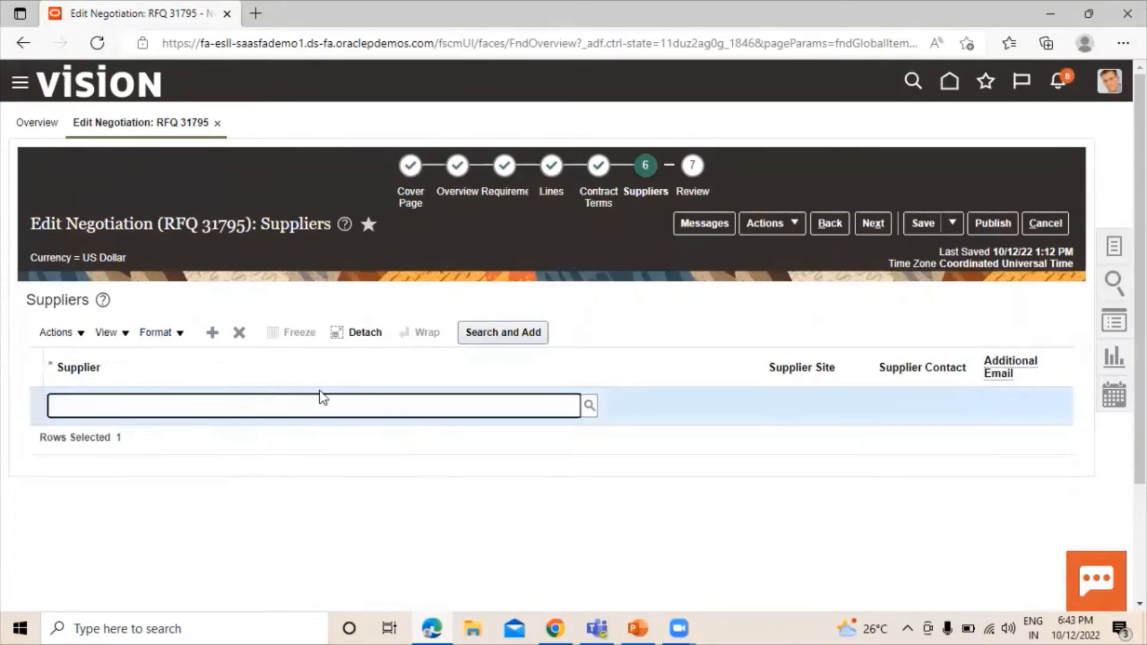
type("Dell")
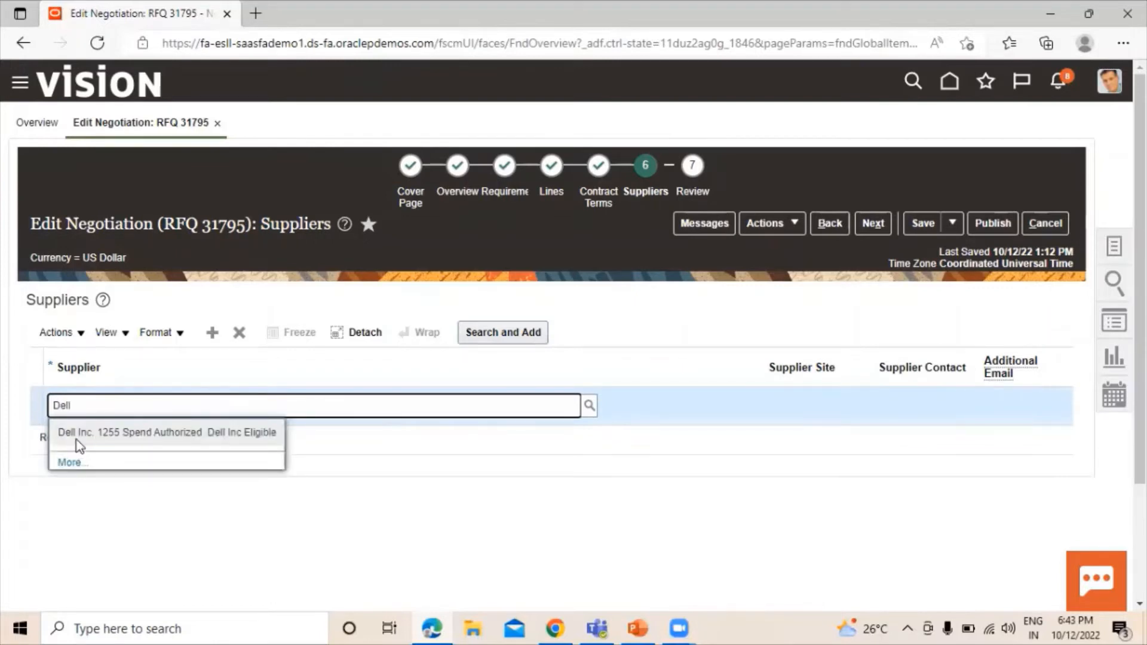
left_click(73, 438)
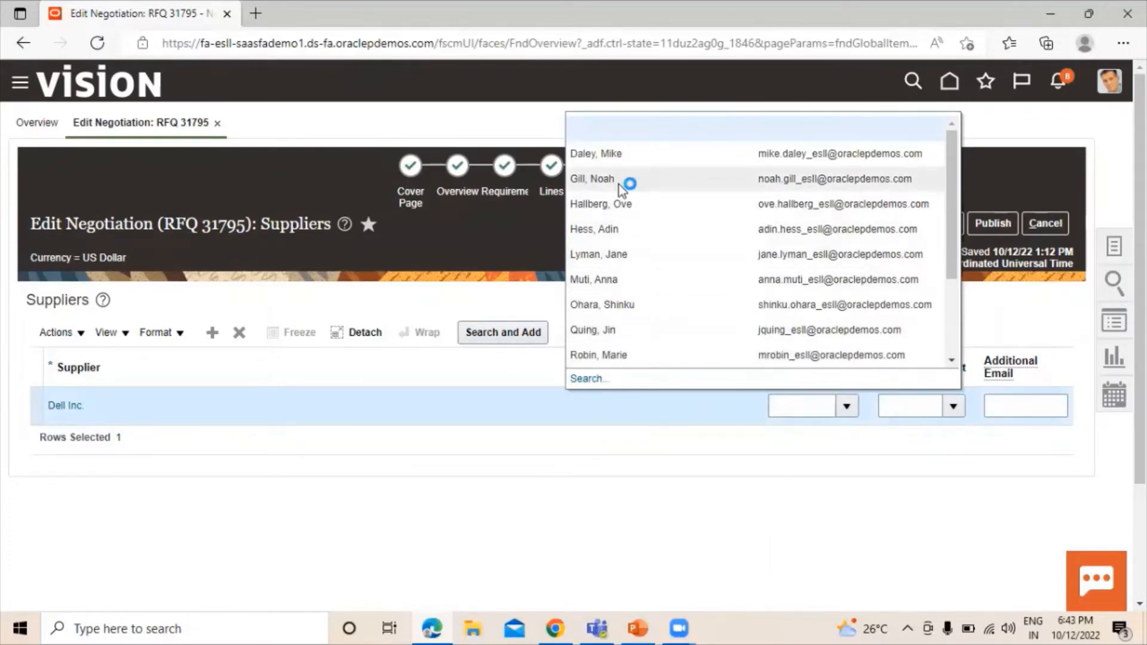
left_click(682, 187)
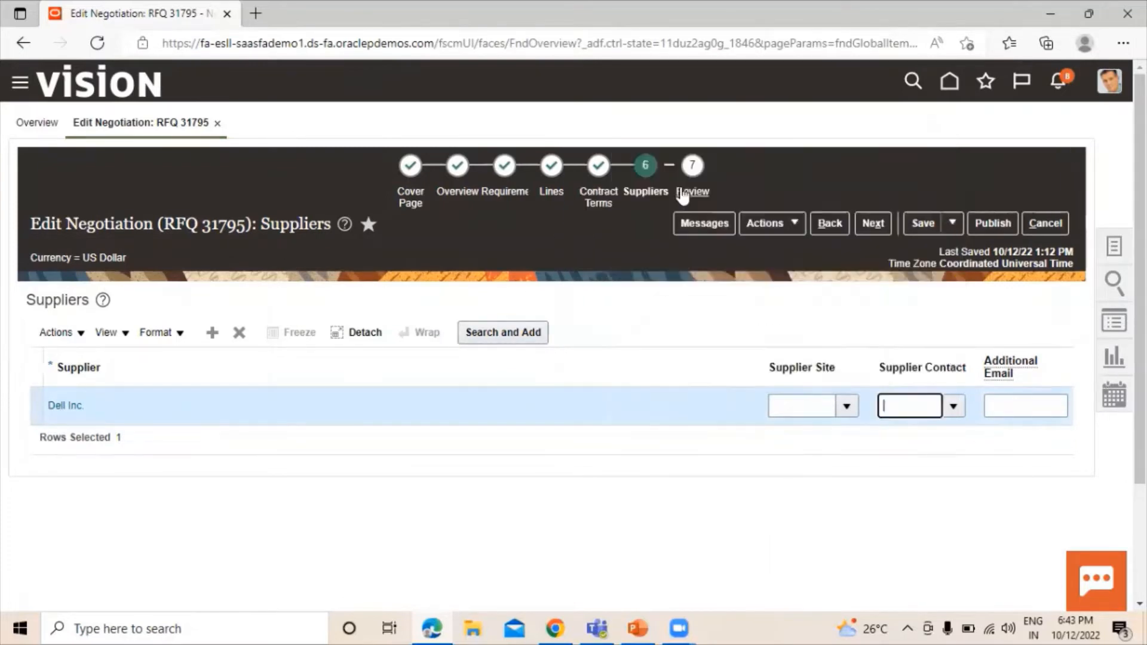
left_click(872, 223)
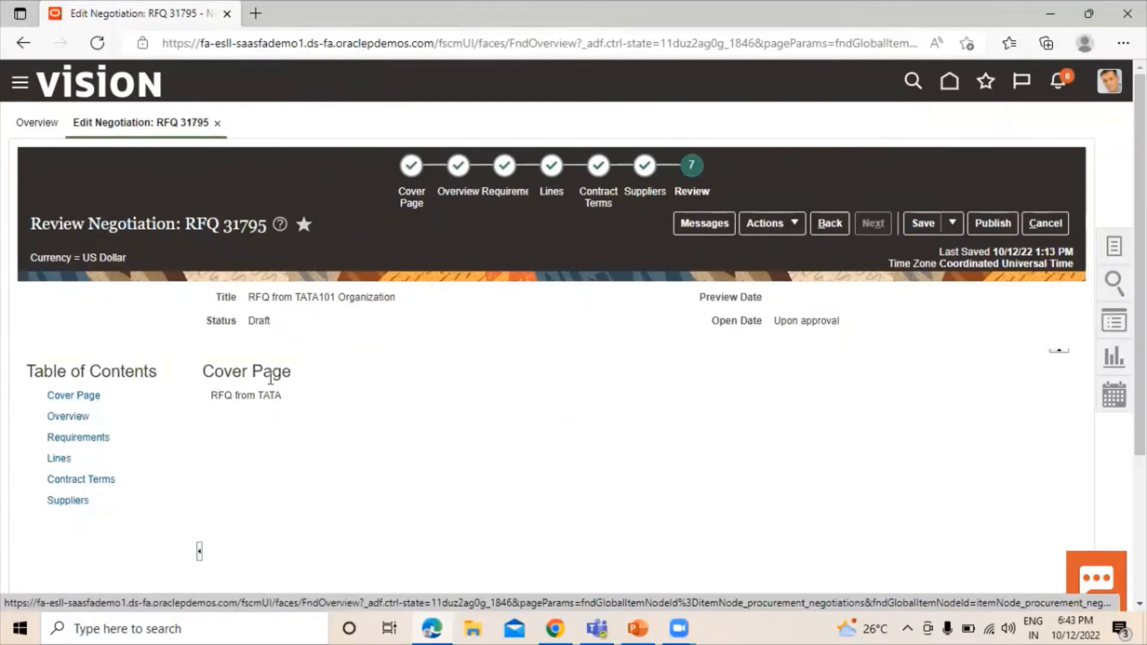
Step: Look over the negotiation's review page and publish the RFQ
scroll(693, 398, "down", 1)
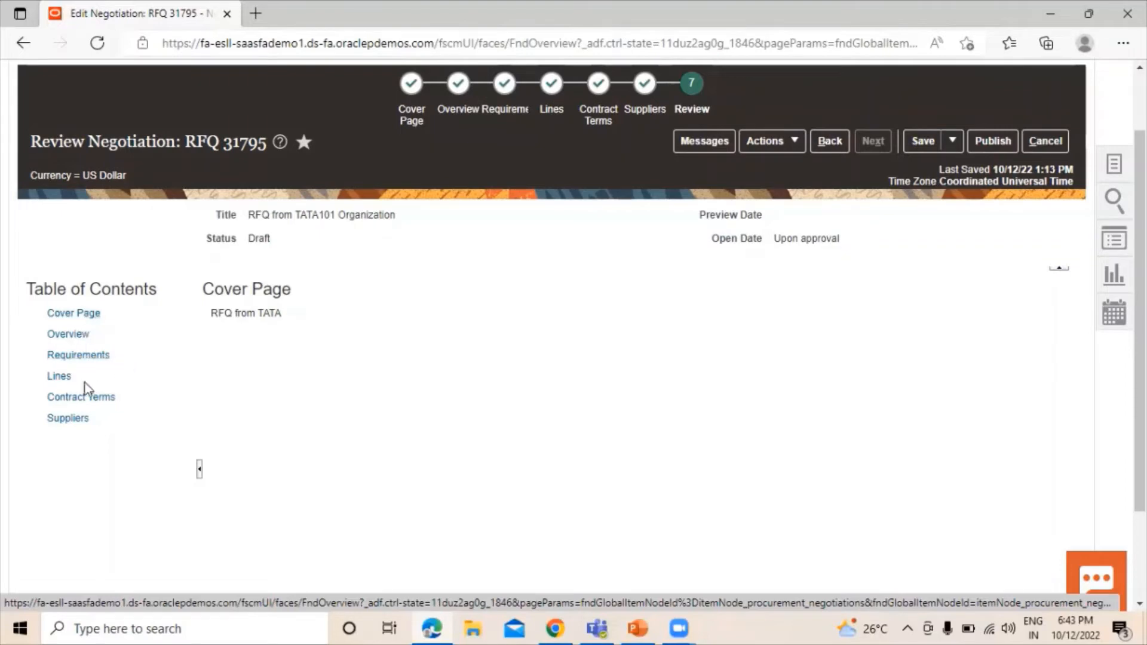
scroll(637, 448, "up", 2)
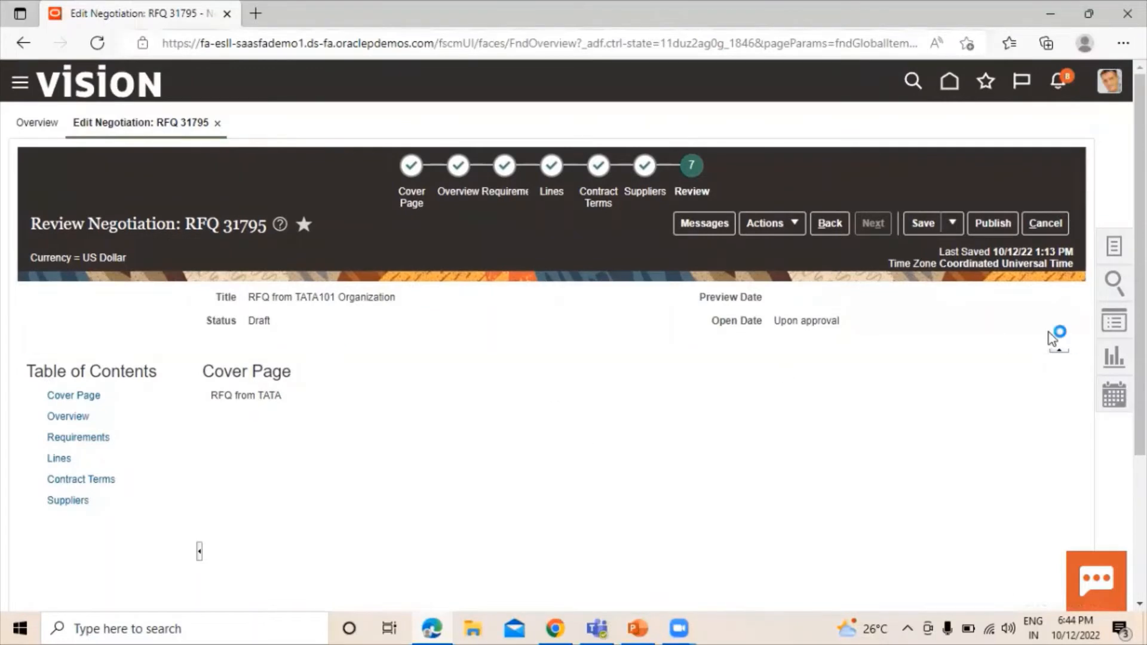
left_click(990, 224)
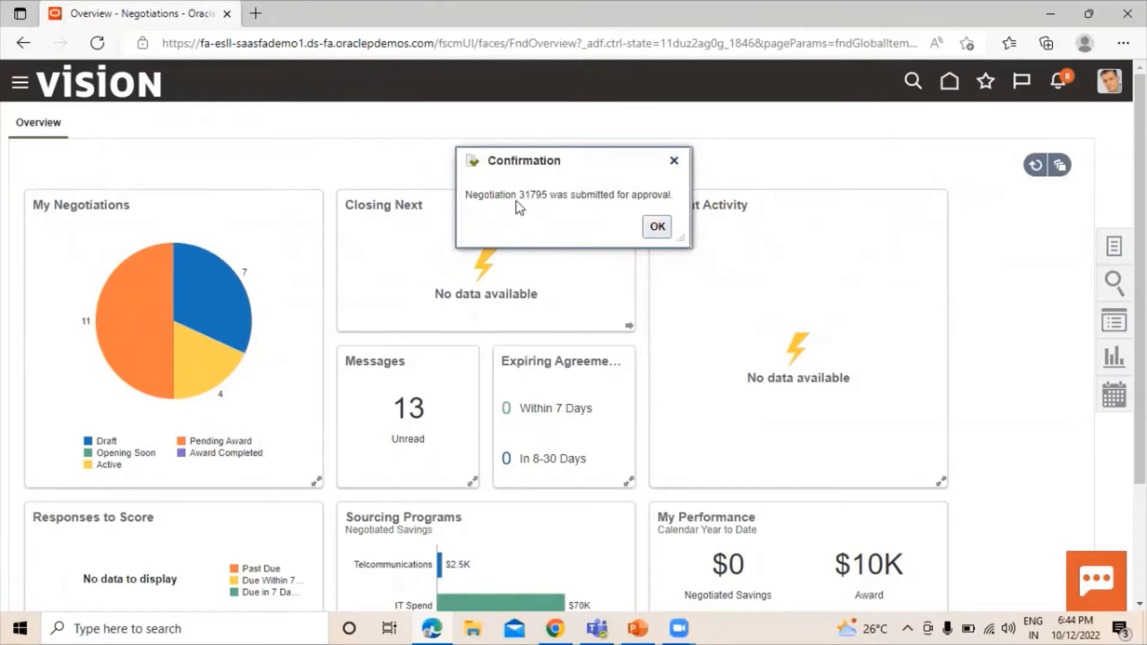
Step: Copy the negotiation number from the confirmation message and dismiss the message
left_click_drag(521, 194, 549, 195)
right_click(541, 193)
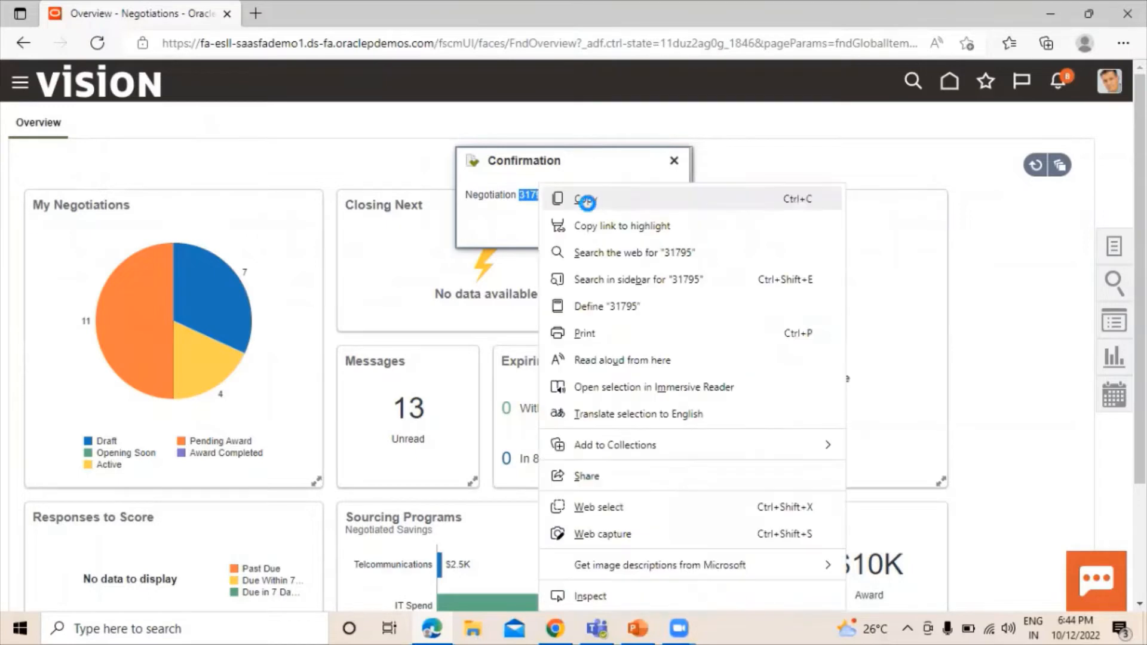
left_click(582, 198)
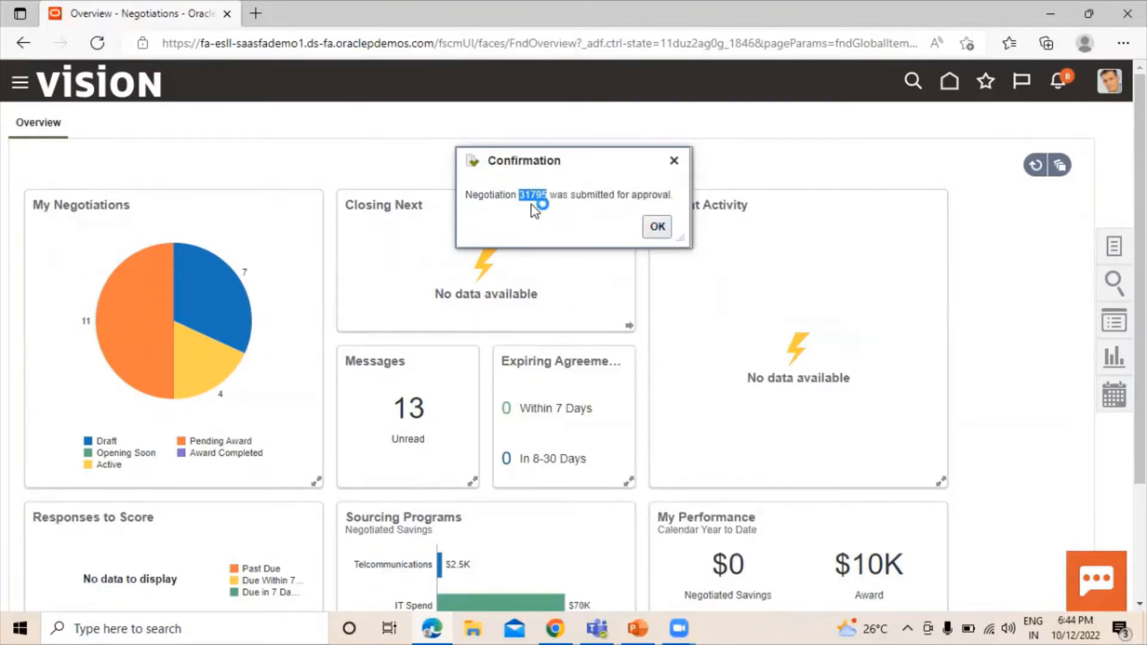
left_click(658, 228)
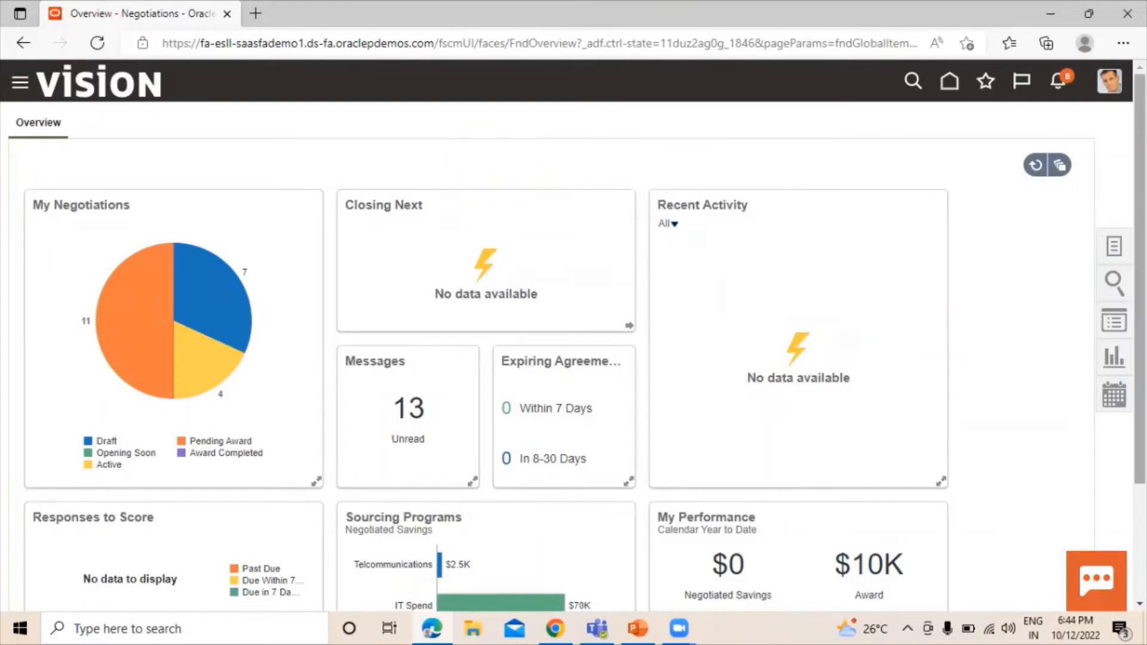
Step: Look up negotiation 31795 in Manage Negotiations, rerun the search to refresh its status, and return to the overview
left_click(1115, 247)
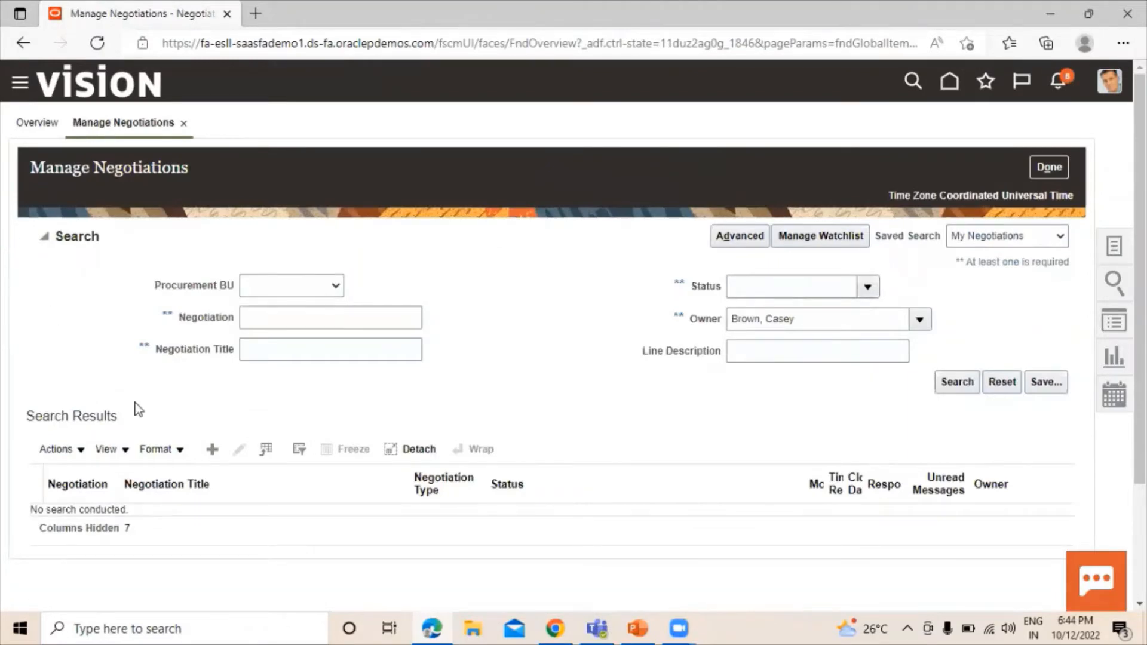
left_click(263, 313)
type("31795")
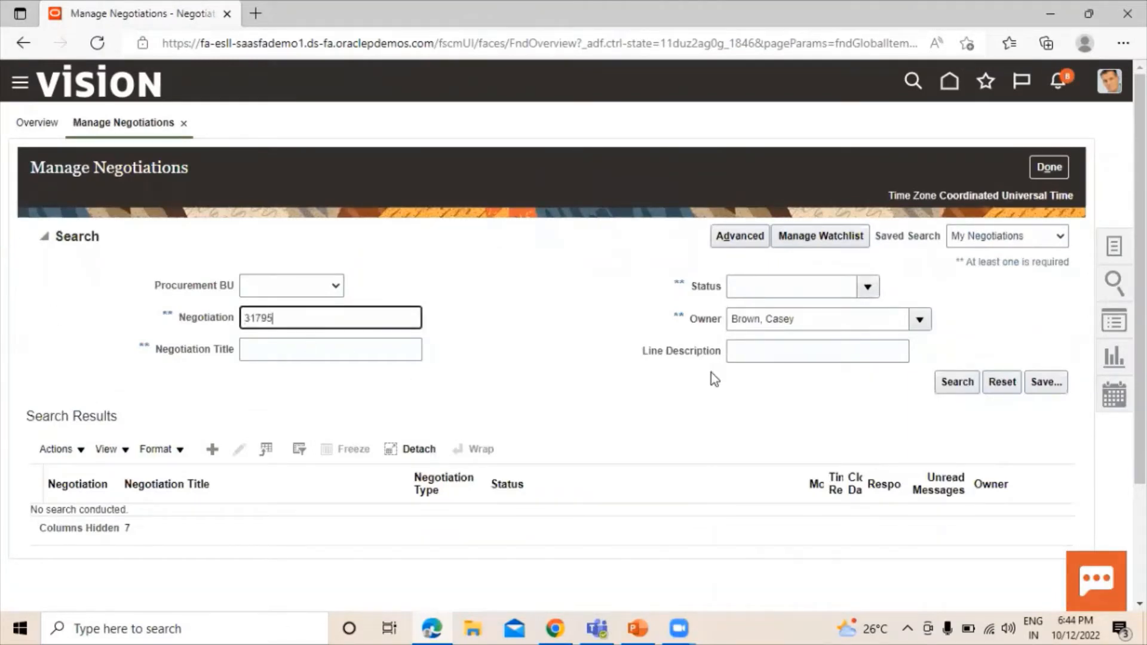
left_click(950, 383)
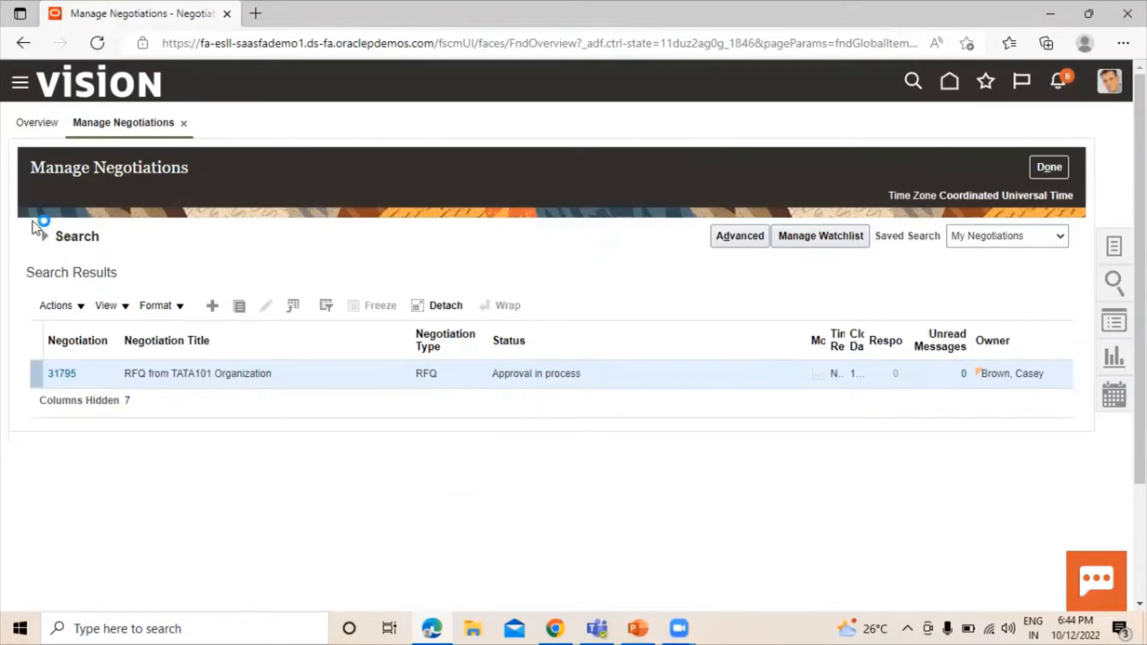
left_click(45, 240)
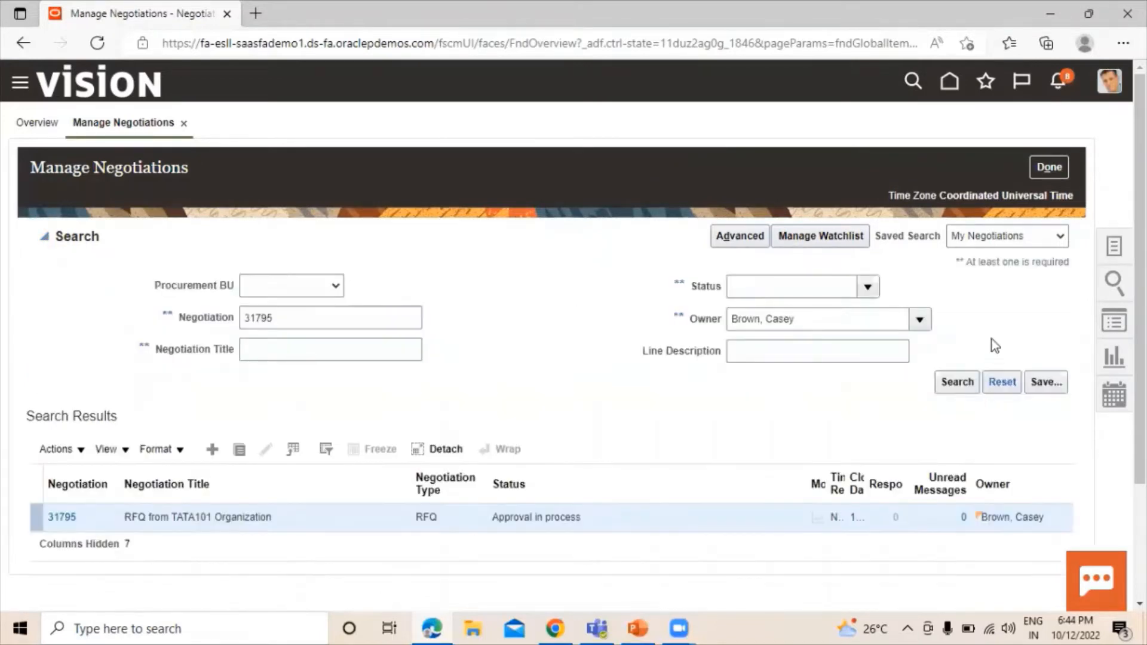
left_click(949, 381)
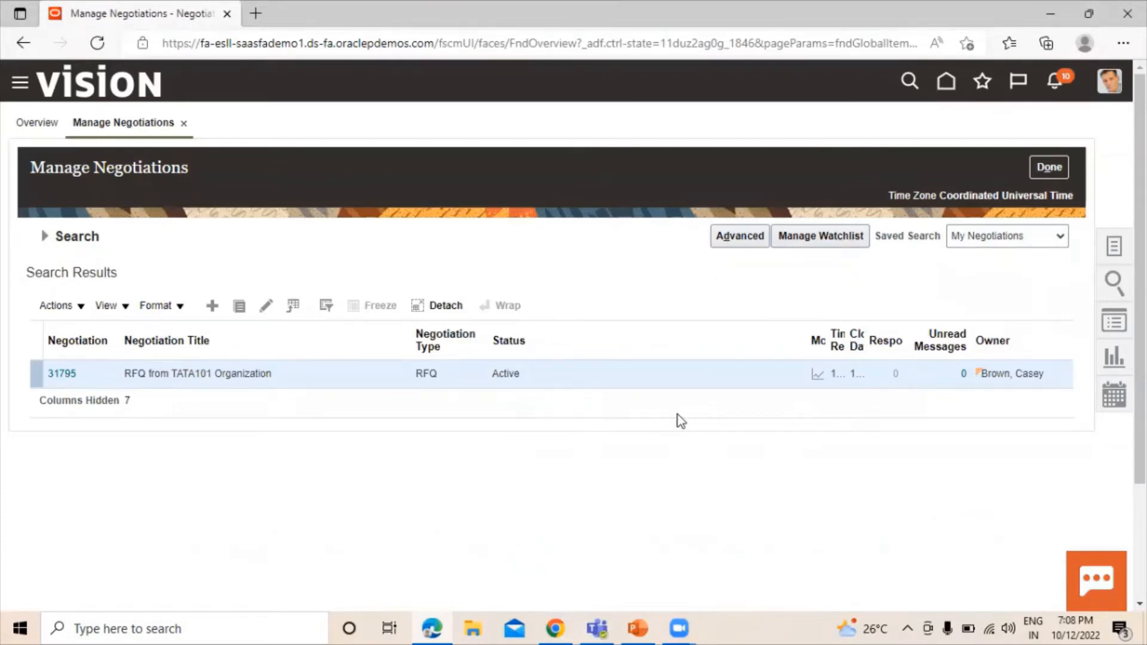
left_click(1048, 167)
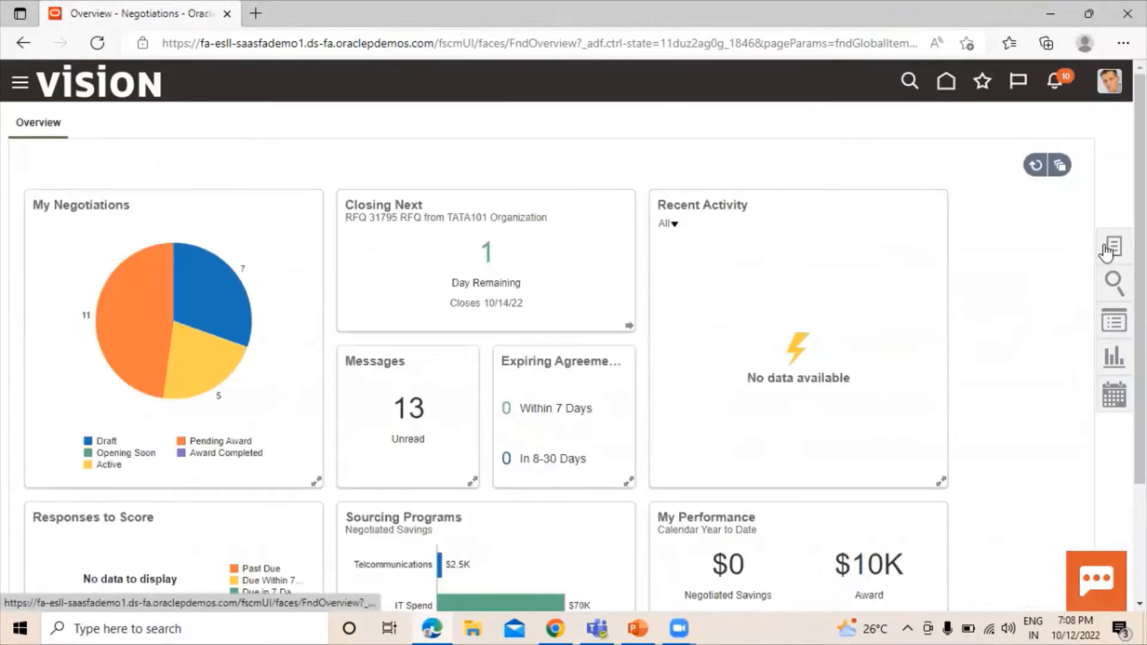
Step: Search for negotiation 31795 in Manage Negotiations and open the RFQ
left_click(1105, 251)
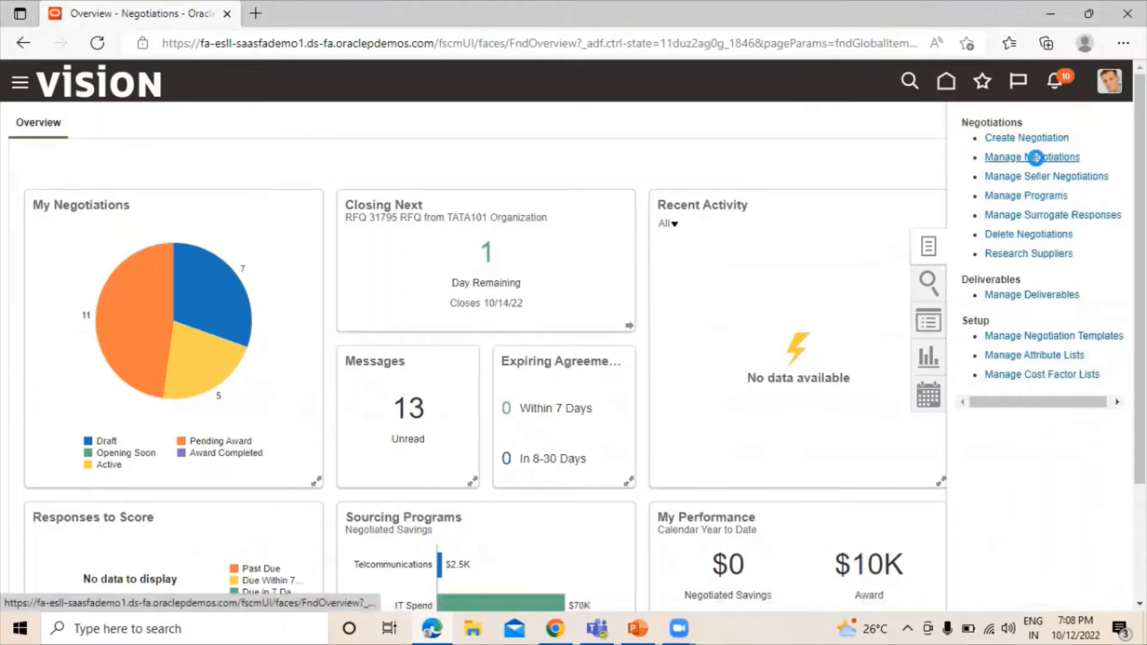
left_click(1025, 157)
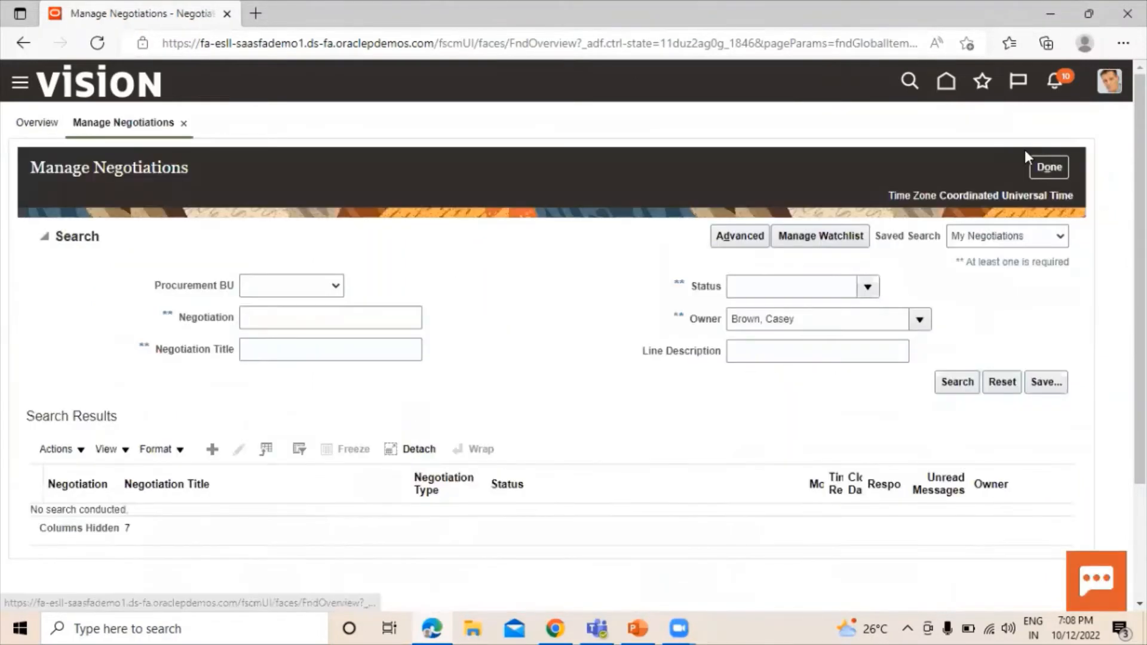
left_click(272, 322)
type("31795")
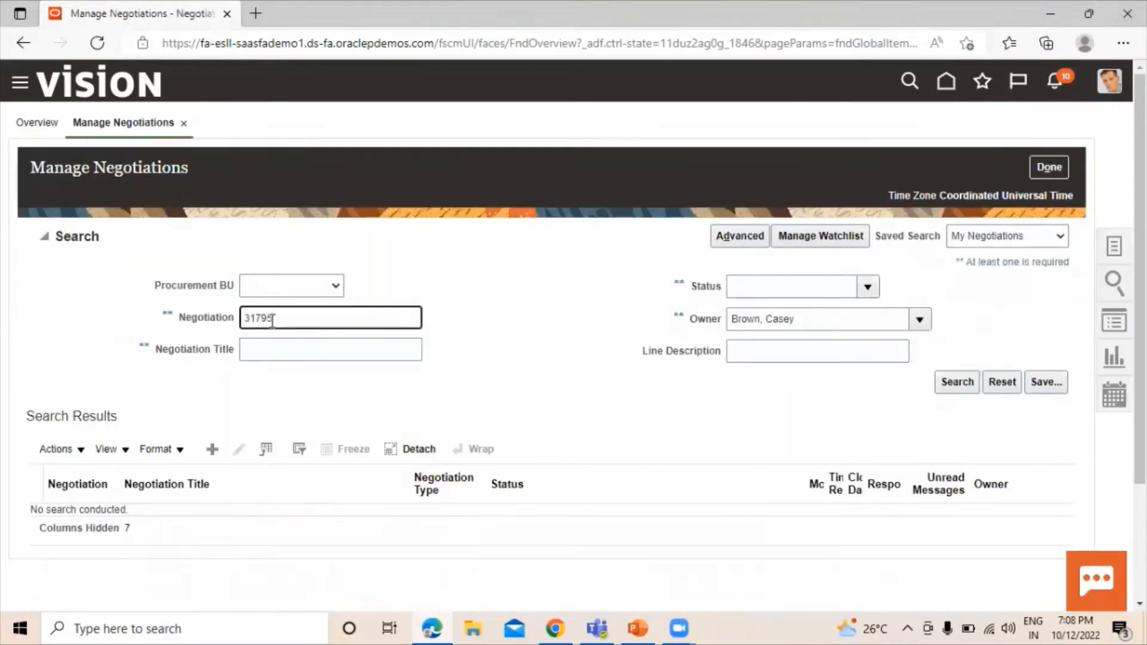
left_click(963, 386)
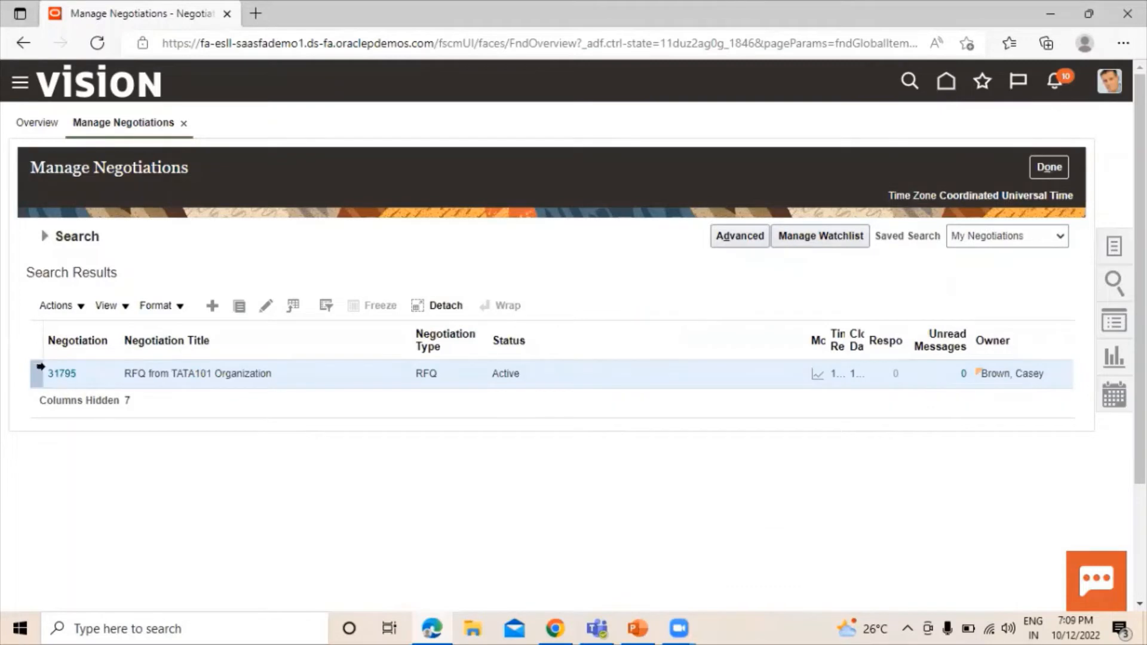
left_click(59, 374)
Step: Create a surrogate response on the RFQ for supplier Dell Inc., choosing one of its supplier contacts
left_click(969, 174)
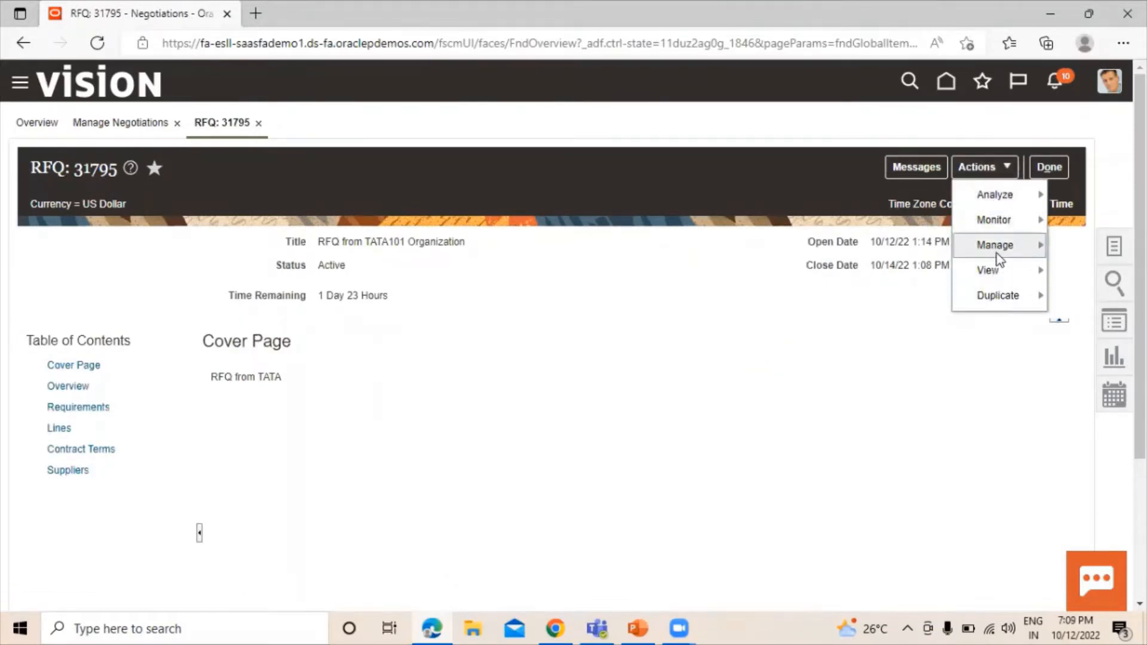
mouse_move(1001, 252)
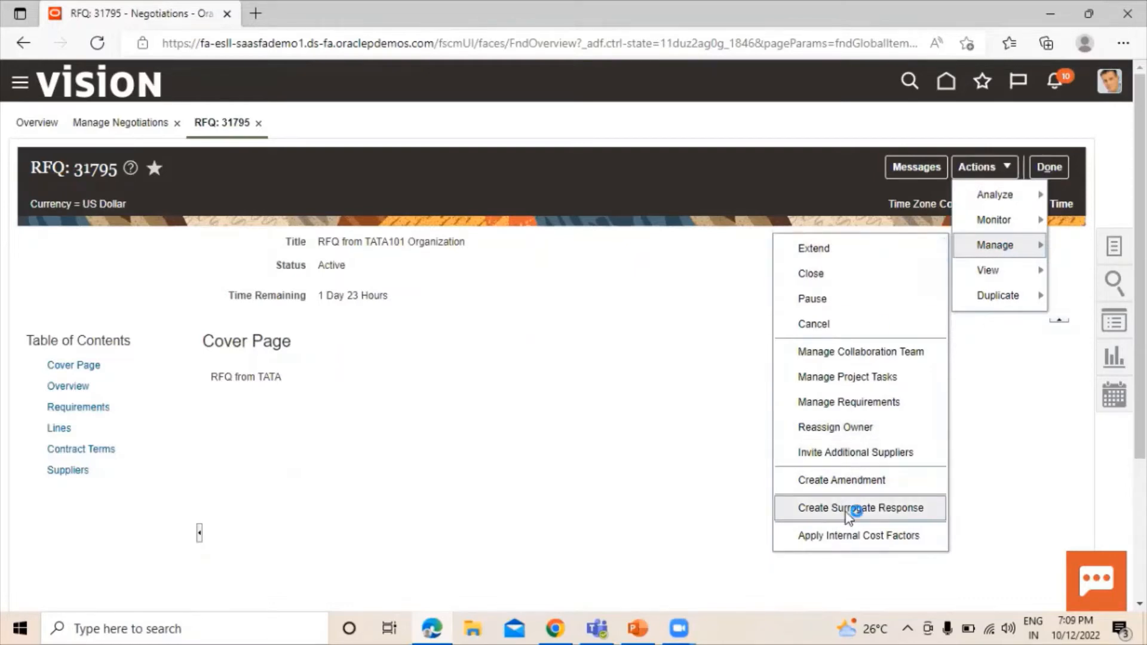
left_click(881, 509)
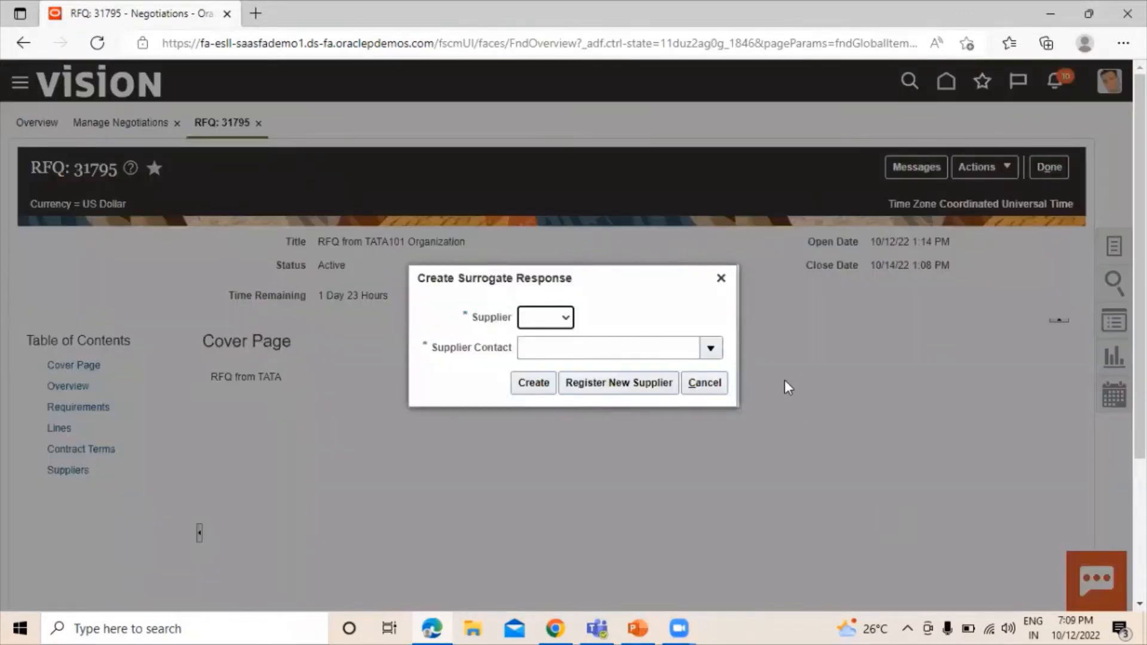
left_click(562, 318)
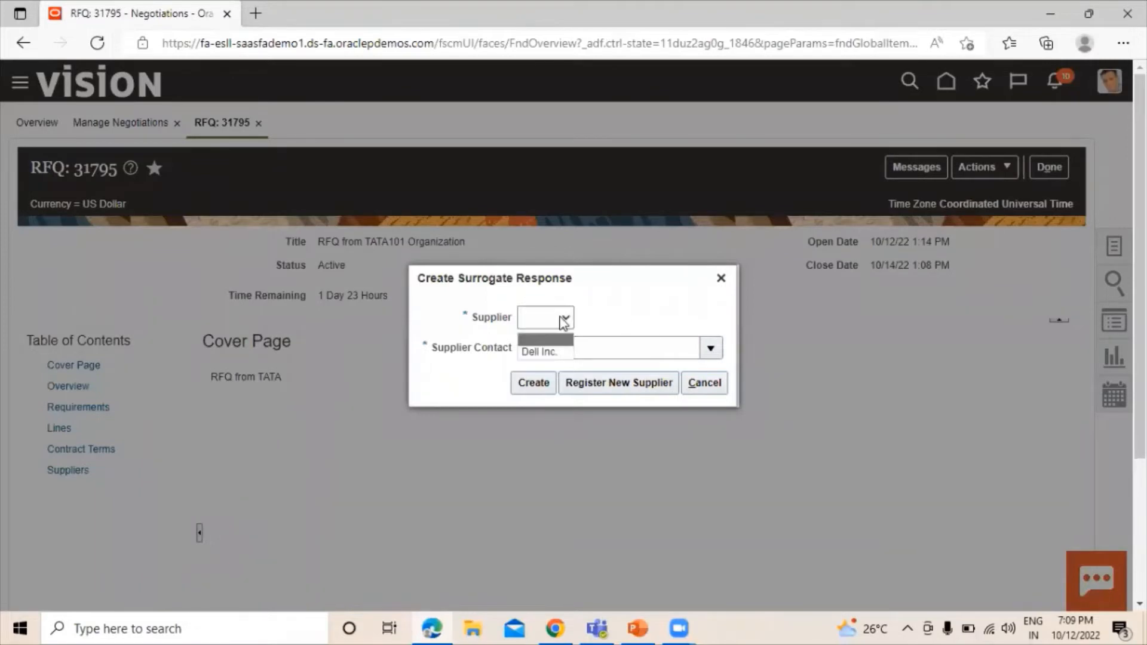
left_click(539, 353)
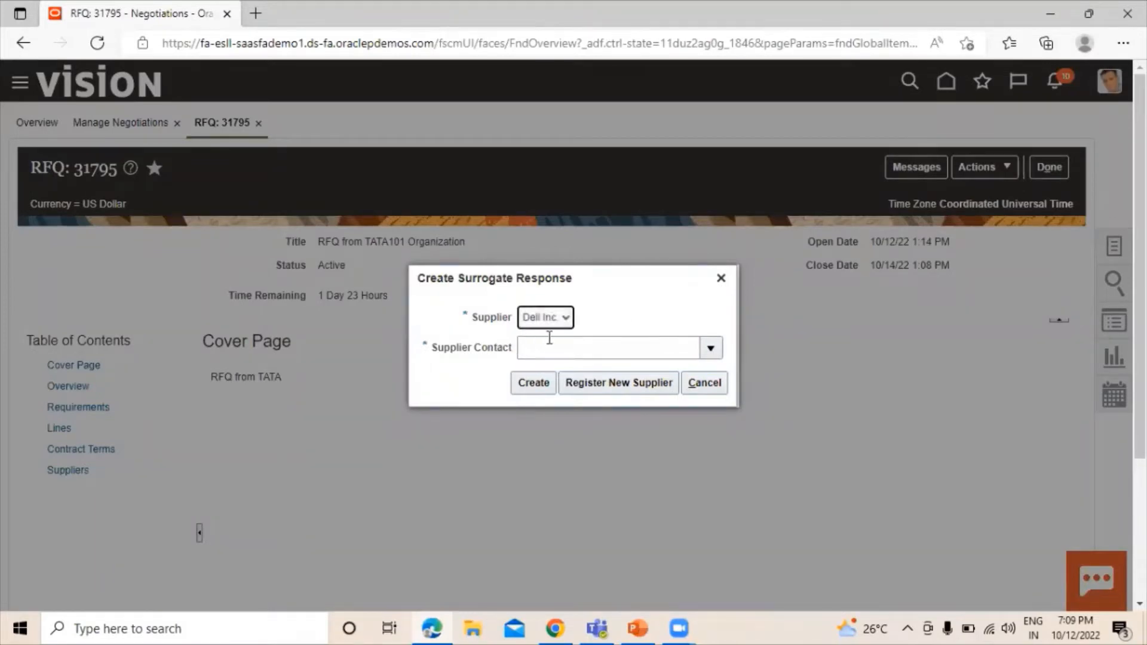
left_click(711, 348)
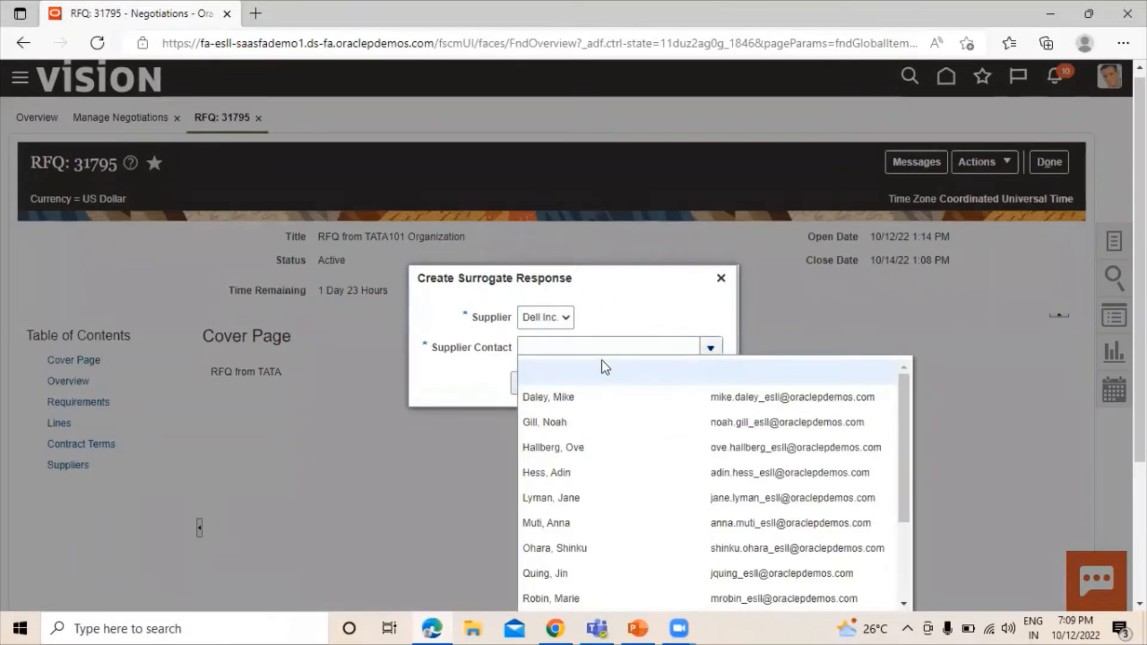
left_click(577, 428)
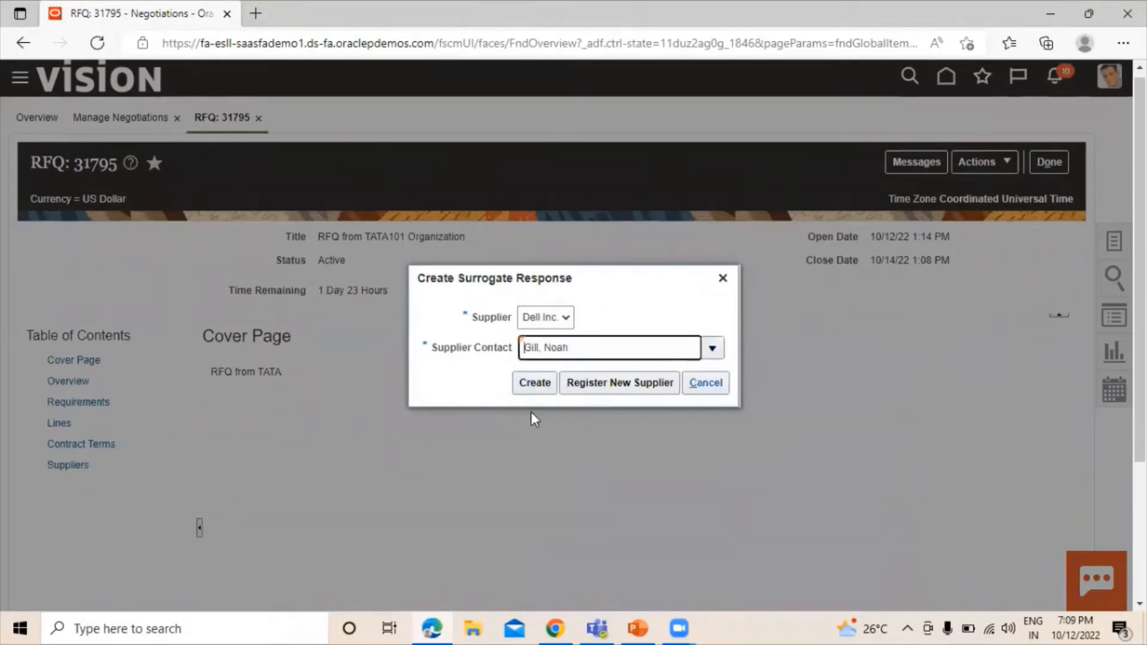
left_click(534, 385)
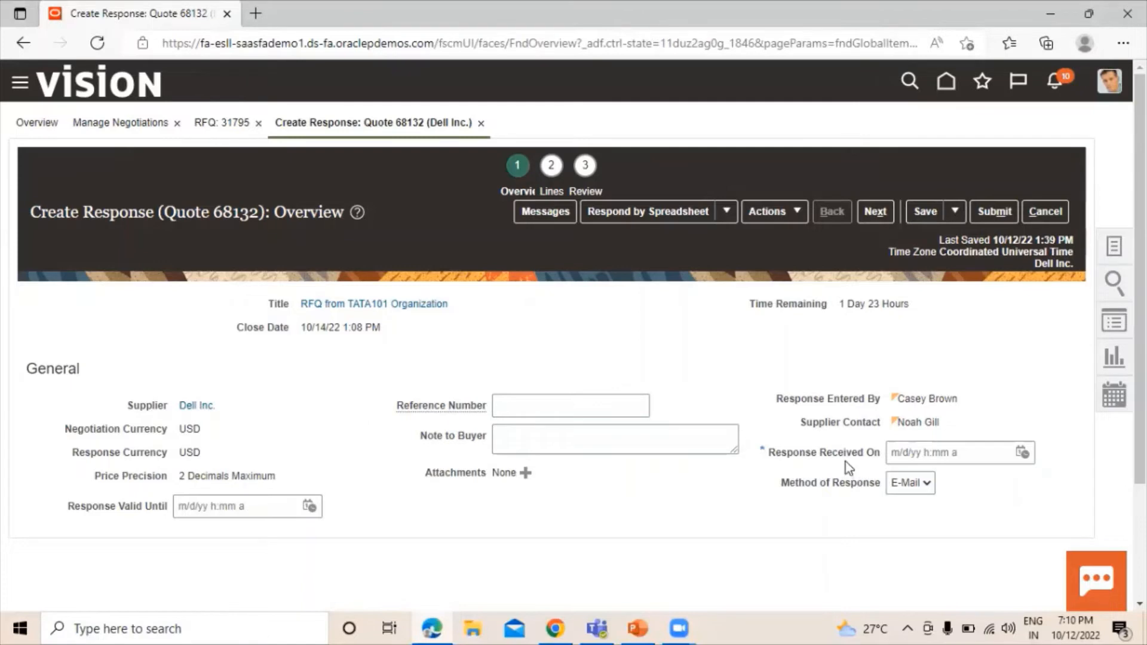
Step: Set the response received date to 10/12/22 1:39 PM with E-Mail as the method of response, and advance to the Lines stage
left_click(1022, 452)
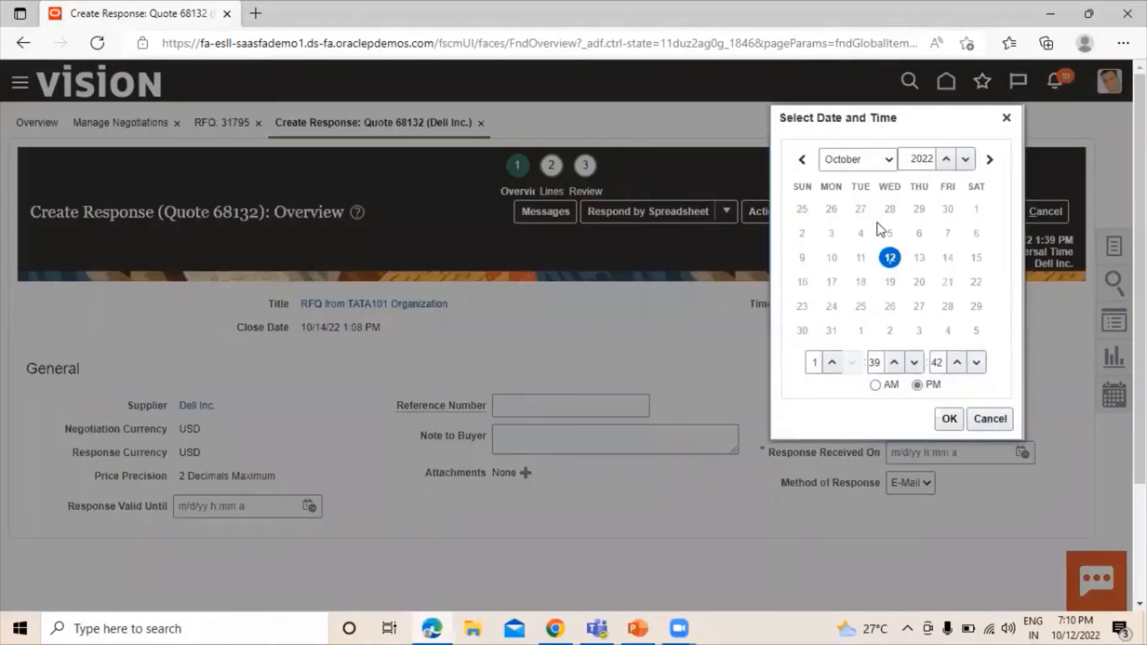
left_click(946, 419)
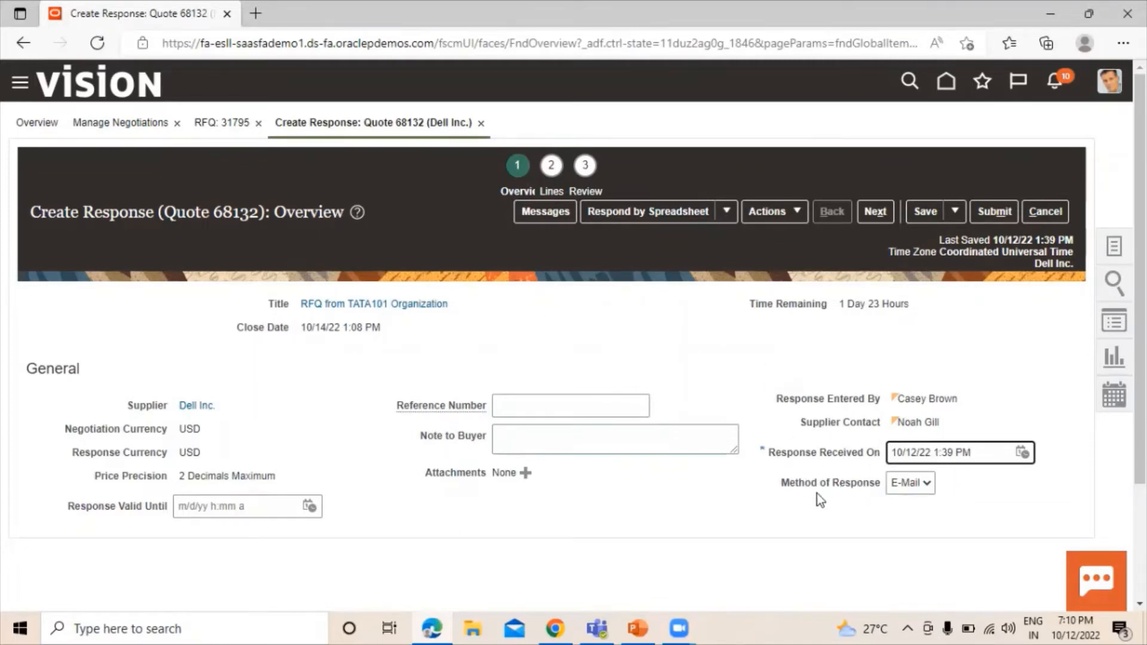
left_click(903, 485)
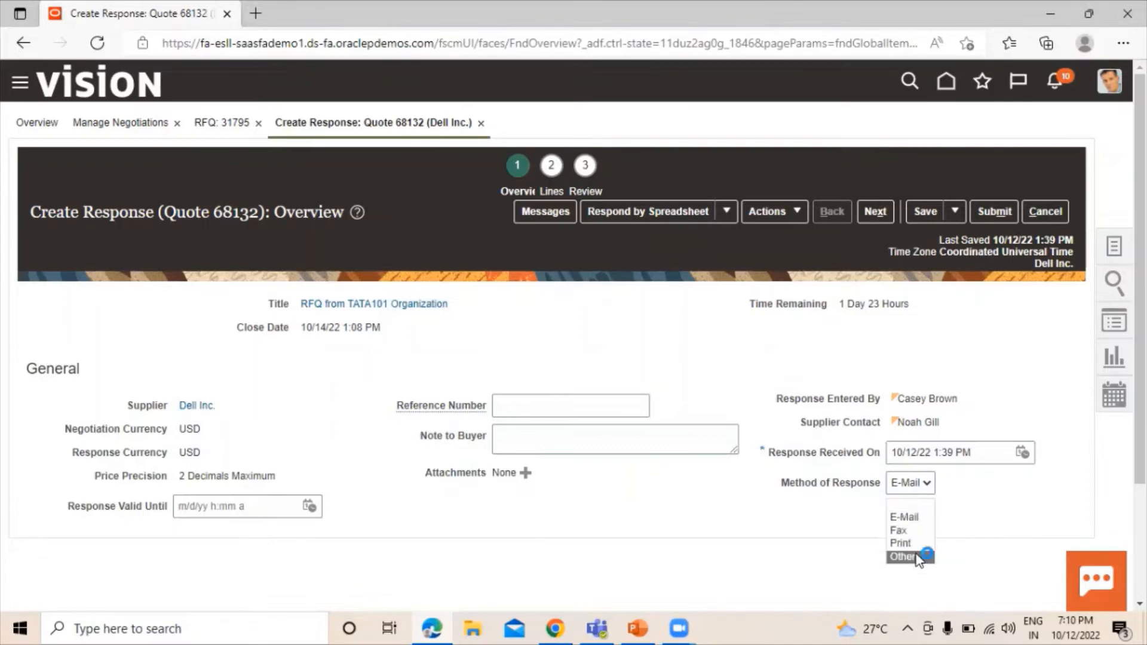
left_click(908, 523)
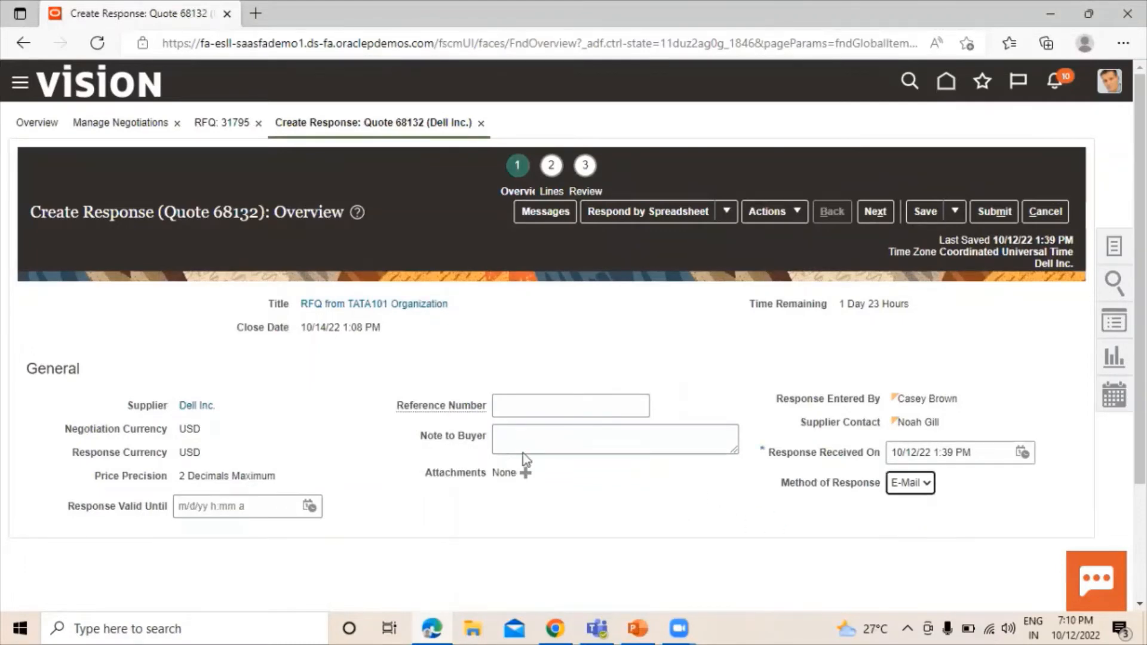
scroll(538, 457, "down", 3)
scroll(586, 457, "up", 3)
left_click(874, 212)
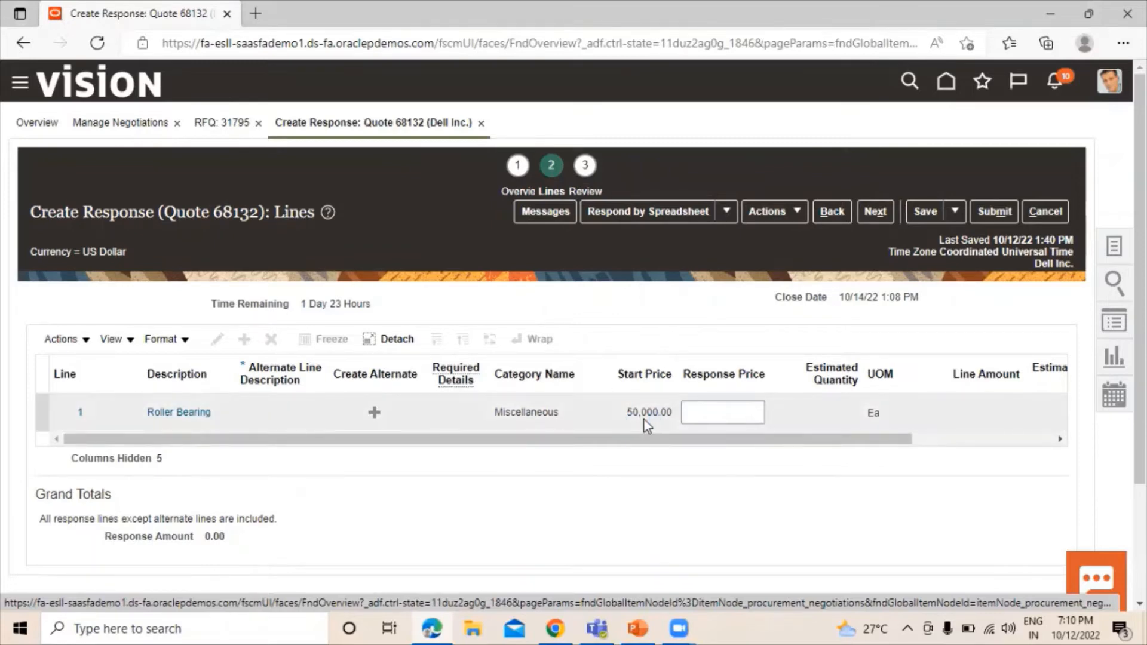
Step: Enter a response price of 50,000.00 for the Roller Bearing line and advance to the Review stage
left_click(716, 405)
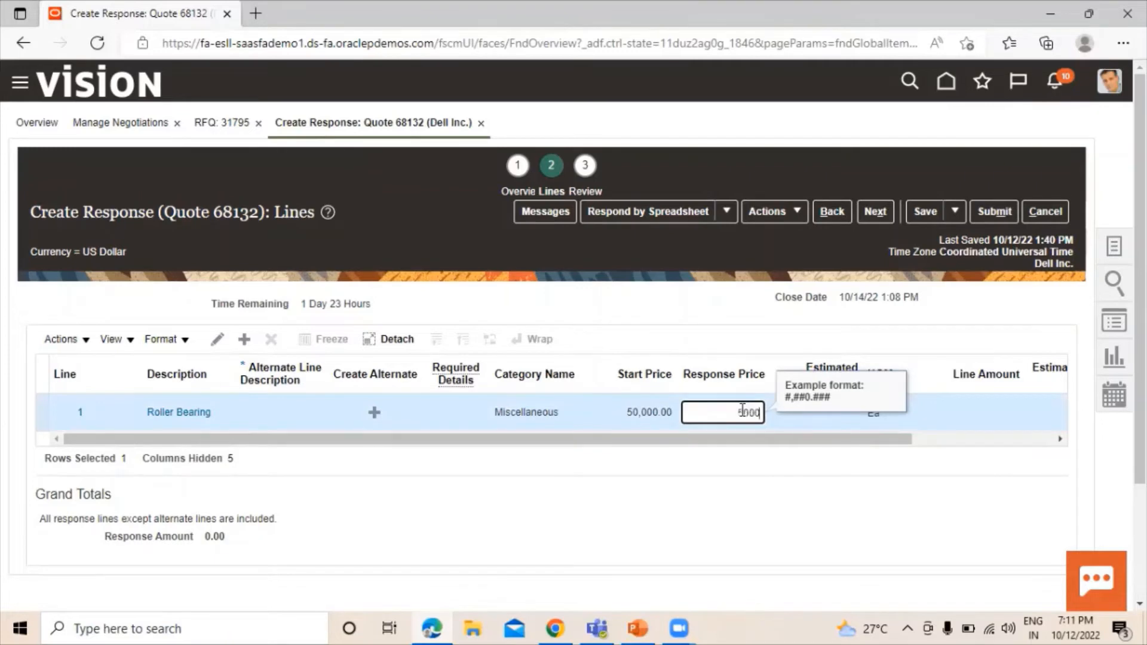
left_click(686, 302)
left_click(669, 413)
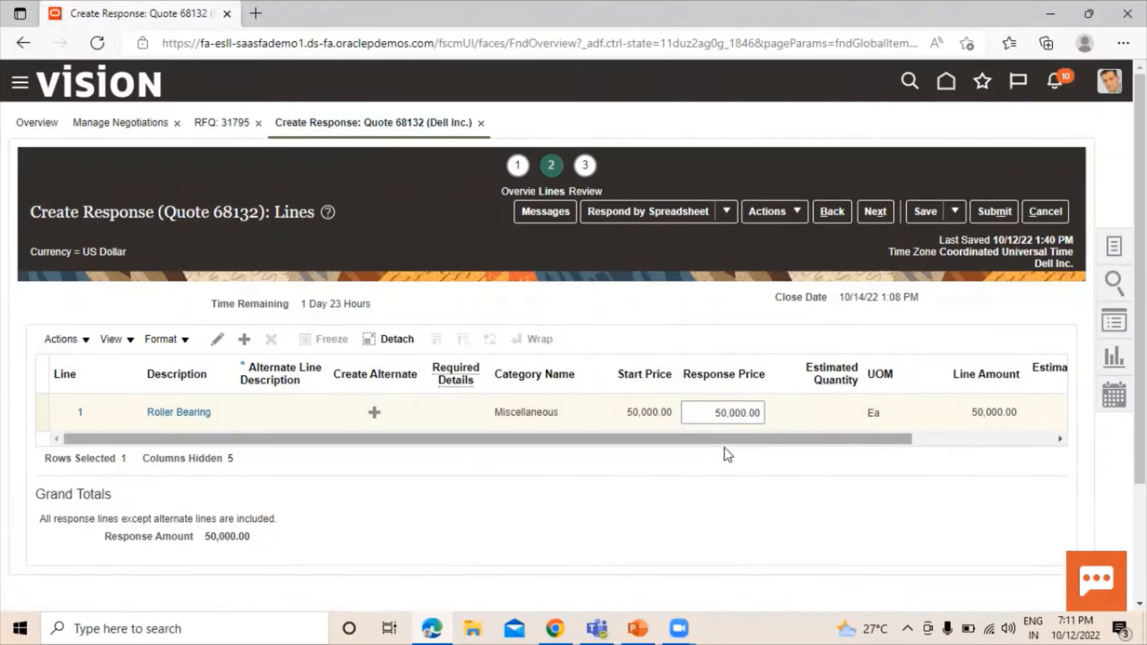
left_click_drag(756, 438, 923, 445)
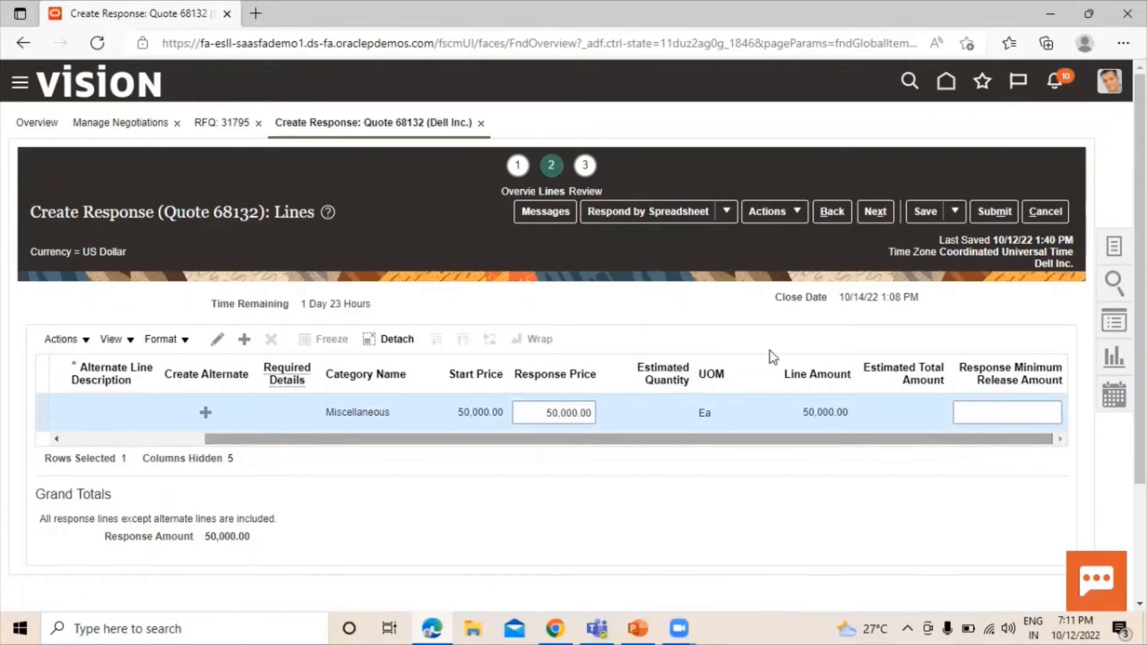
left_click(874, 213)
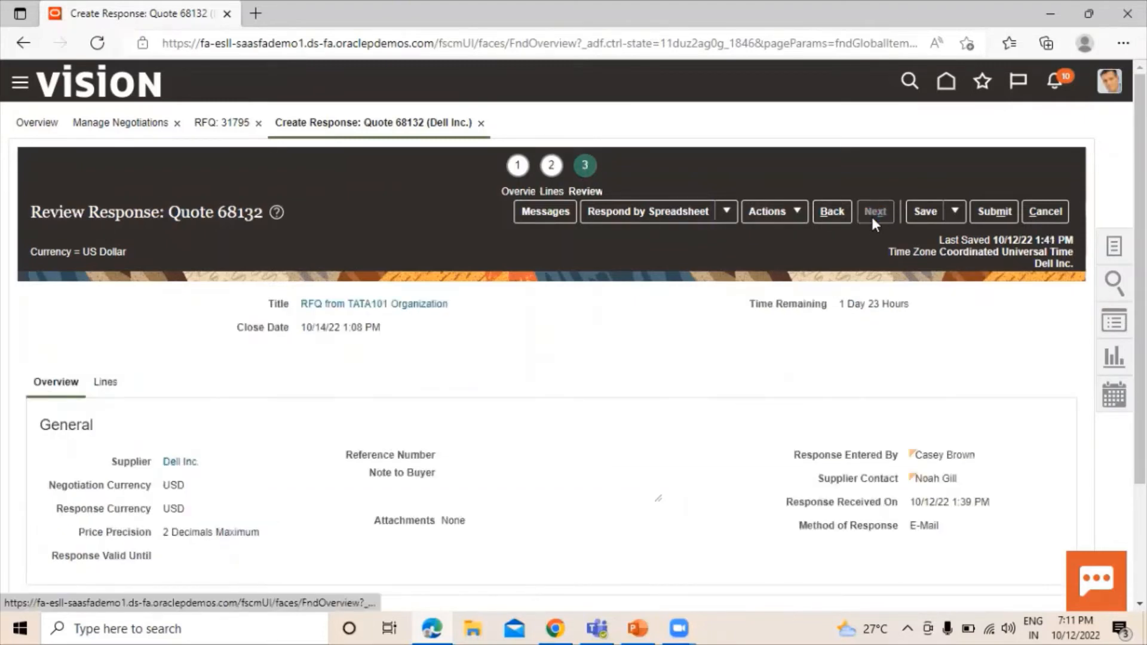
Step: Review the Dell Inc. response and submit it, accepting that only one response is allowed for this negotiation
scroll(201, 481, "down", 1)
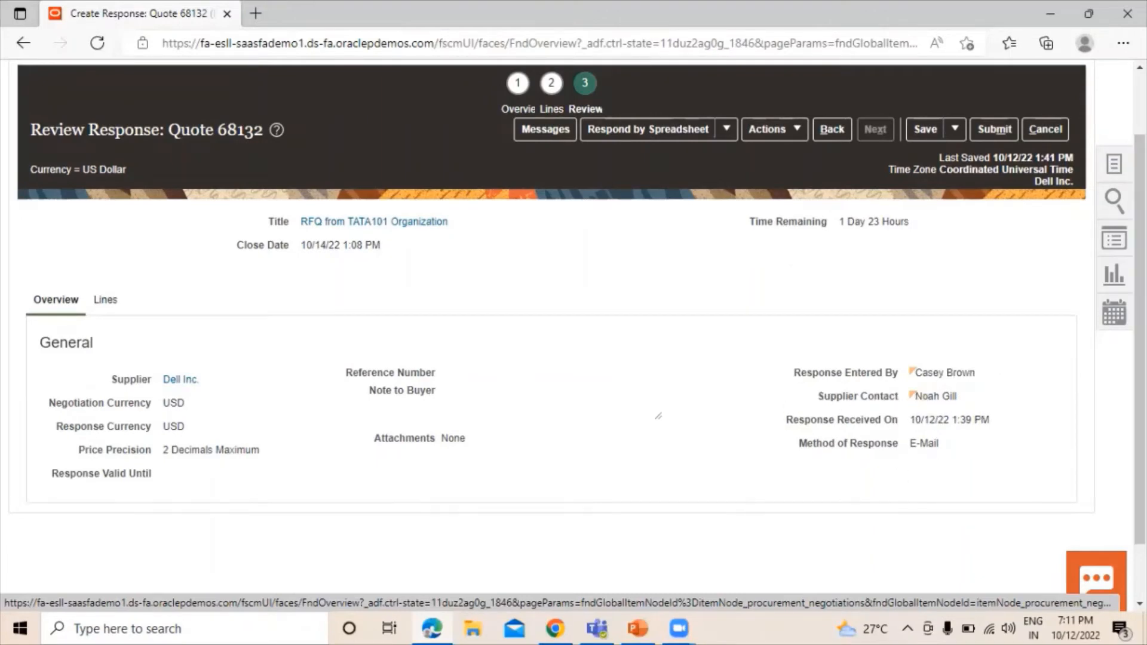
scroll(777, 406, "down", 2)
scroll(994, 393, "up", 4)
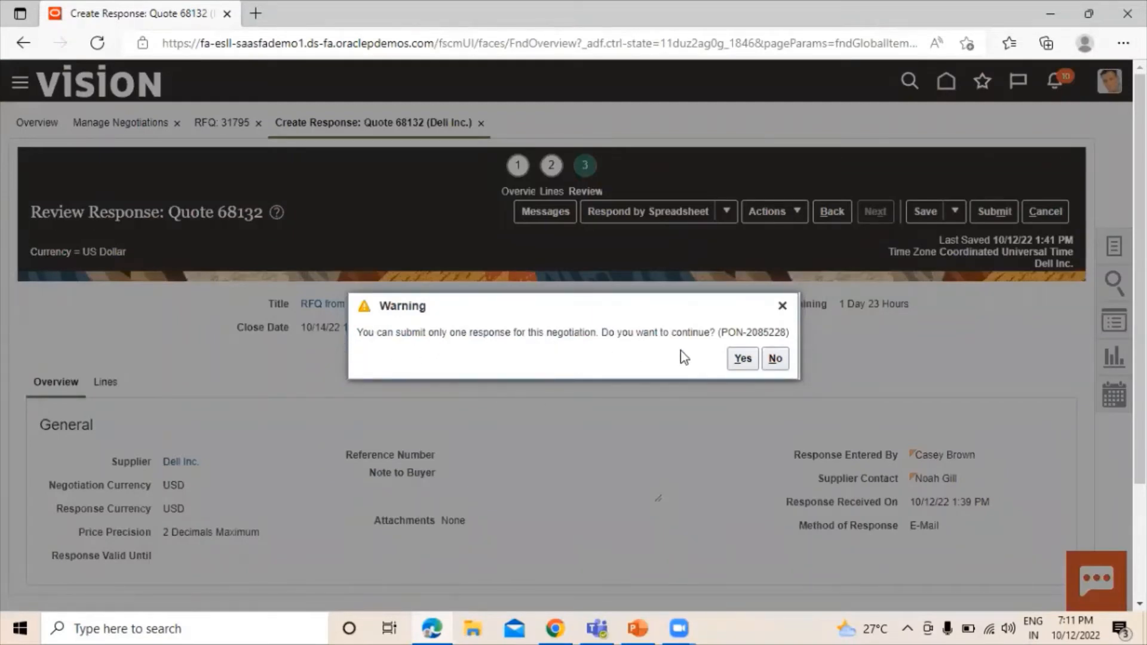
left_click(743, 359)
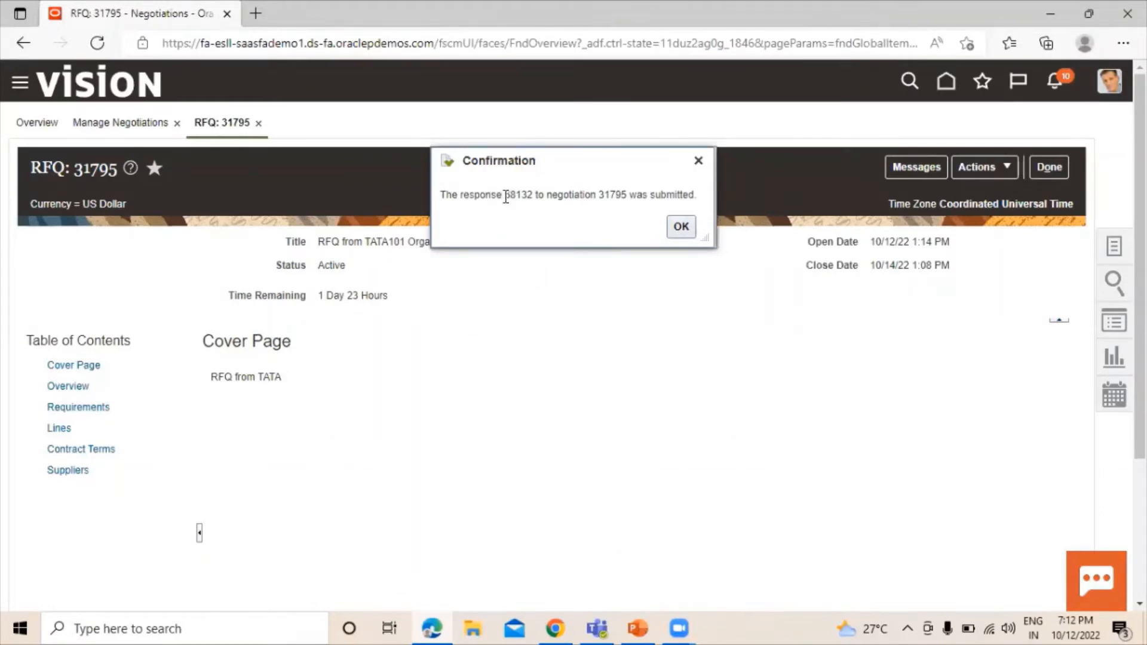
Step: Copy the submitted response's number from the confirmation and close RFQ 31795 to return to Manage Negotiations
double_click(505, 195)
right_click(524, 195)
left_click(554, 205)
left_click(692, 228)
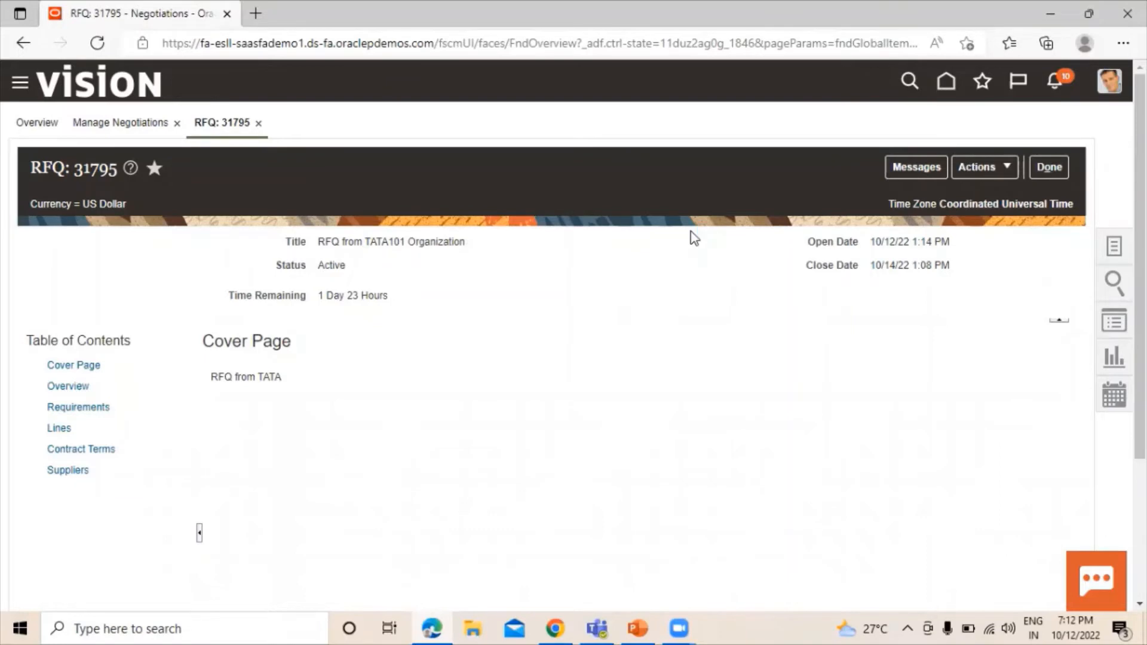
left_click(1049, 169)
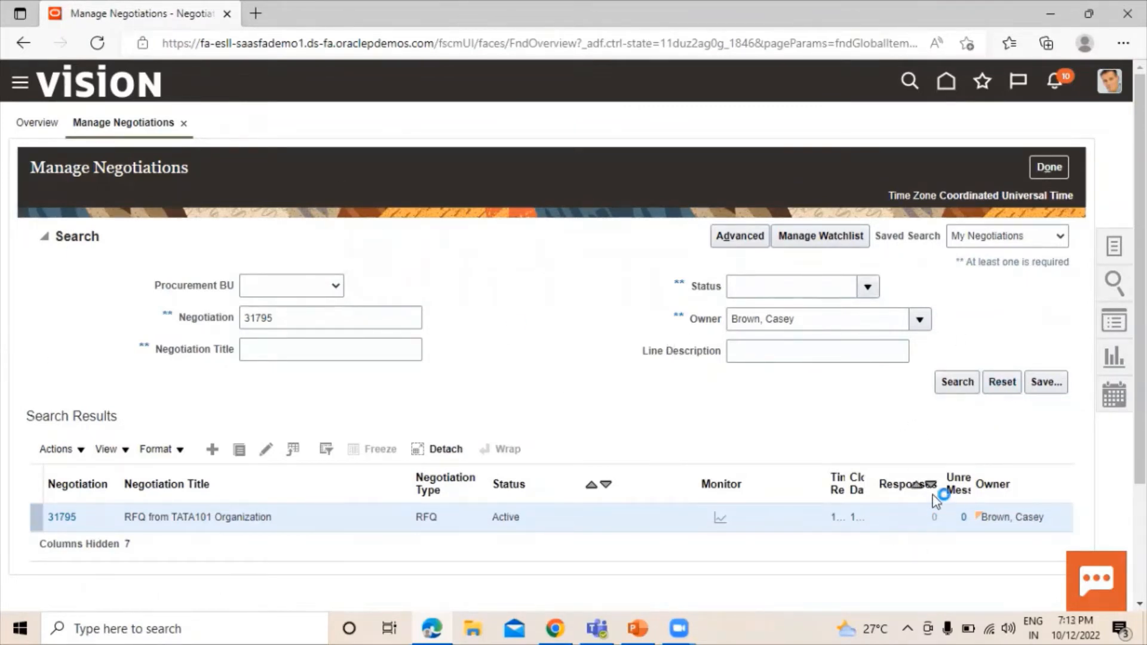
Step: Reopen Manage Negotiations from the negotiations overview and search for negotiation 31795
left_click(956, 382)
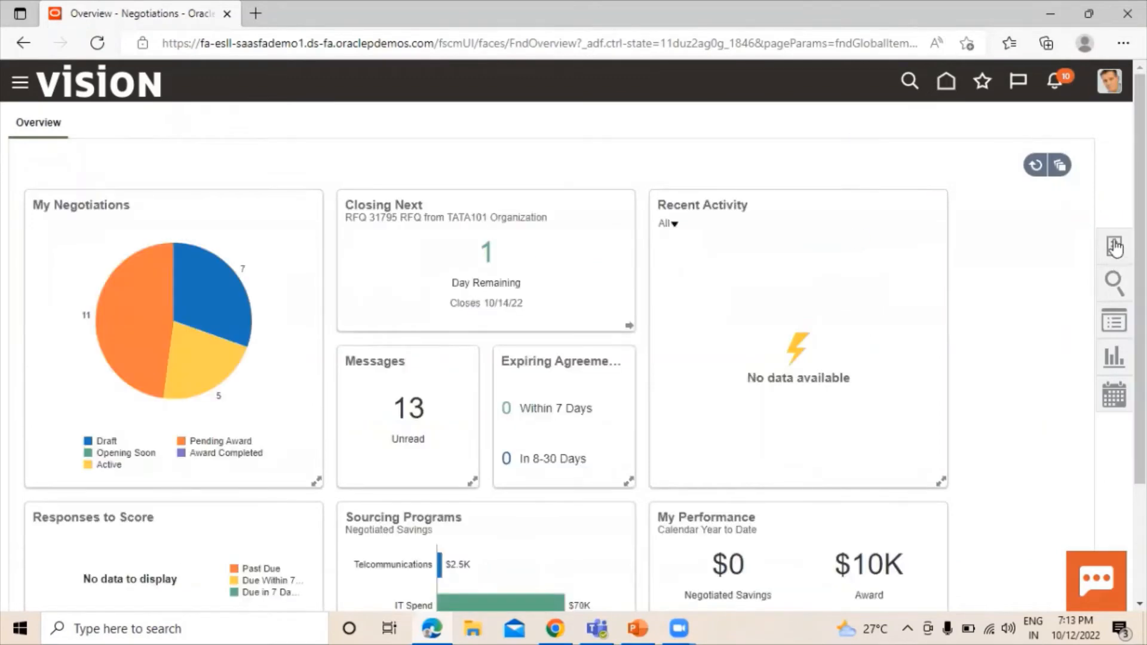
left_click(1114, 246)
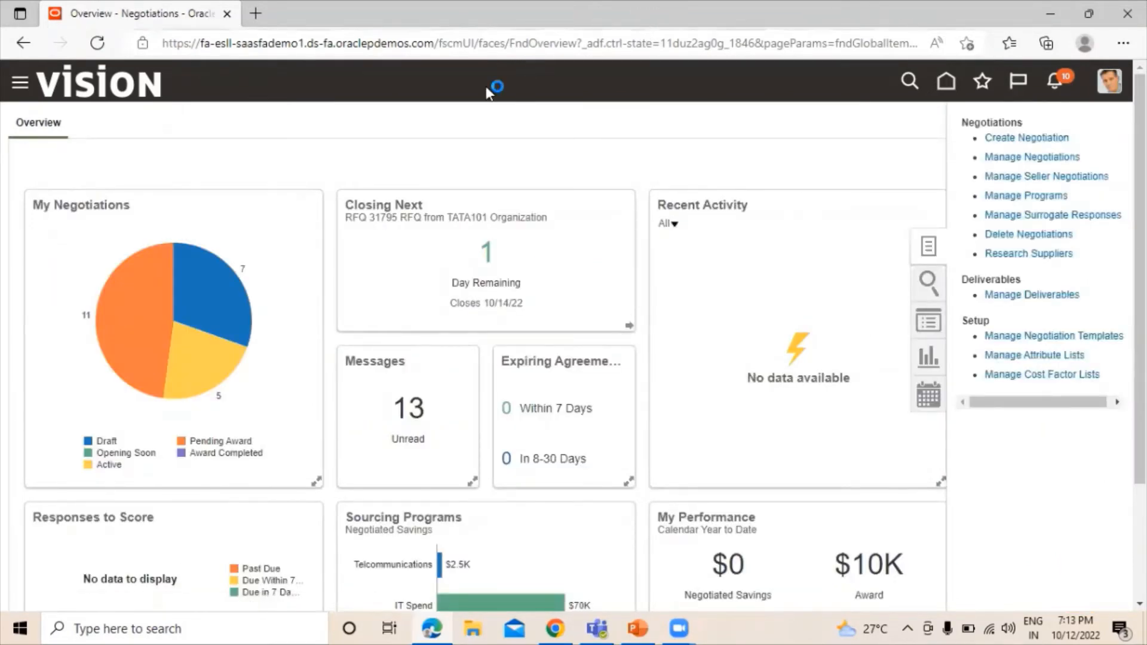
left_click(1033, 157)
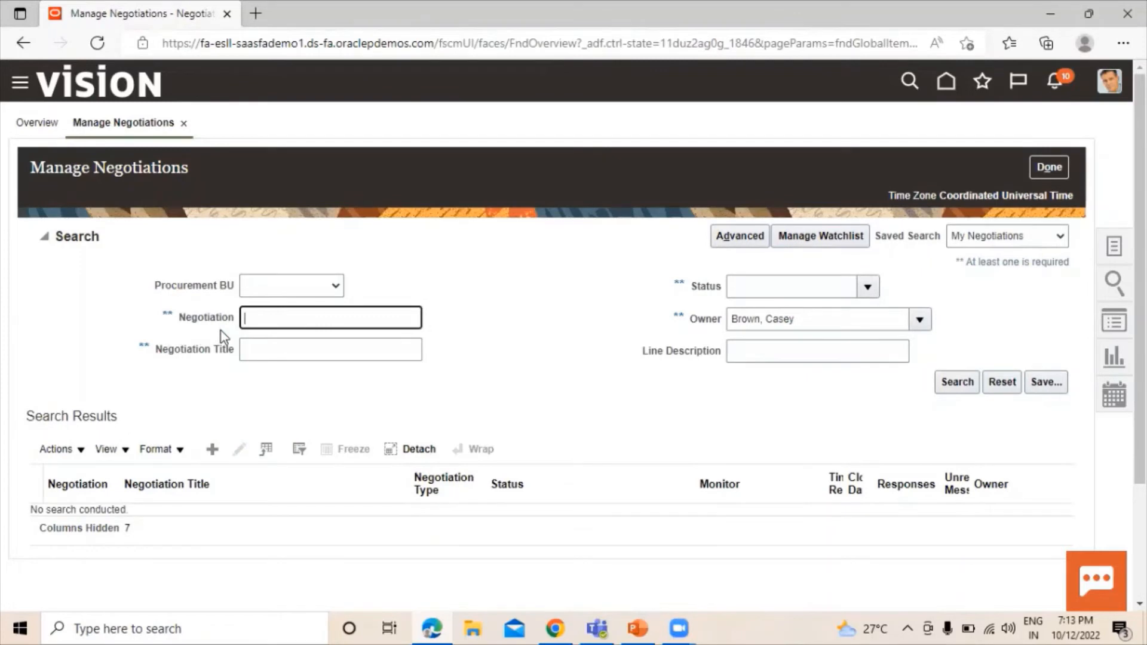
type("31795")
left_click(954, 385)
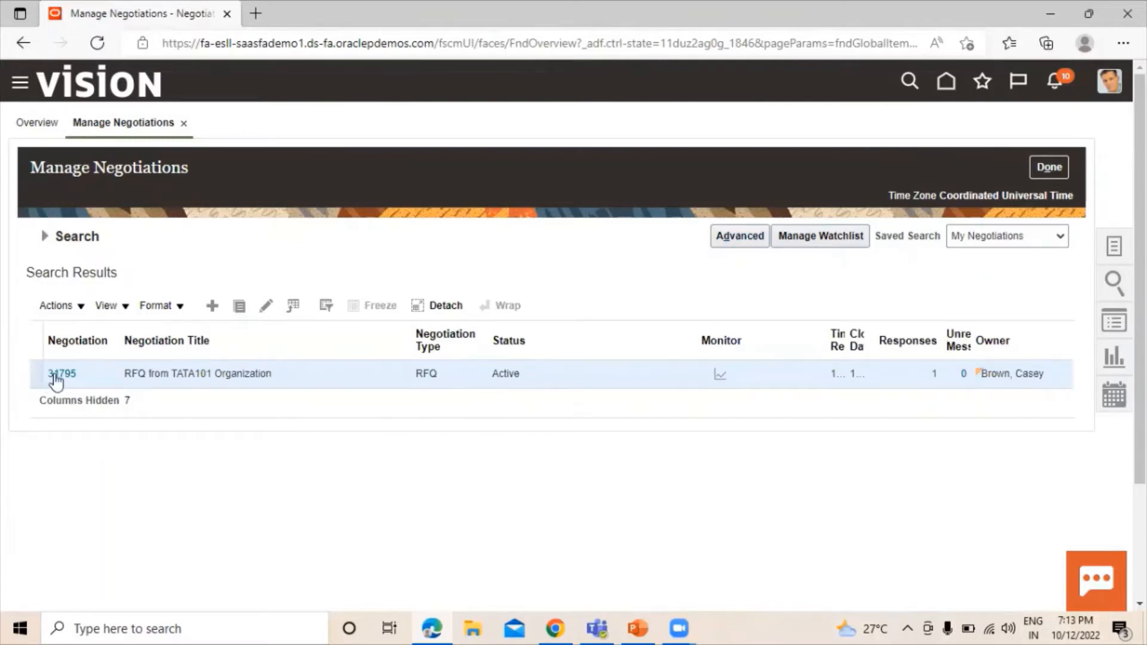
Step: Open the analysis of negotiation 31795 and analyze the response from Dell Inc
left_click(67, 307)
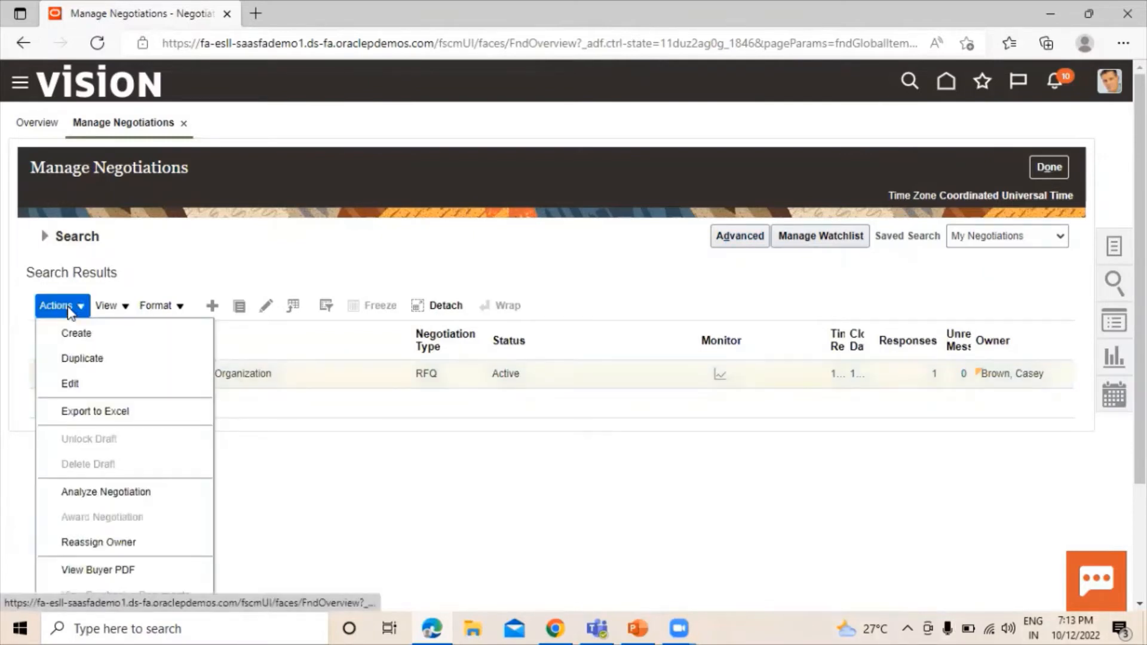
left_click(128, 493)
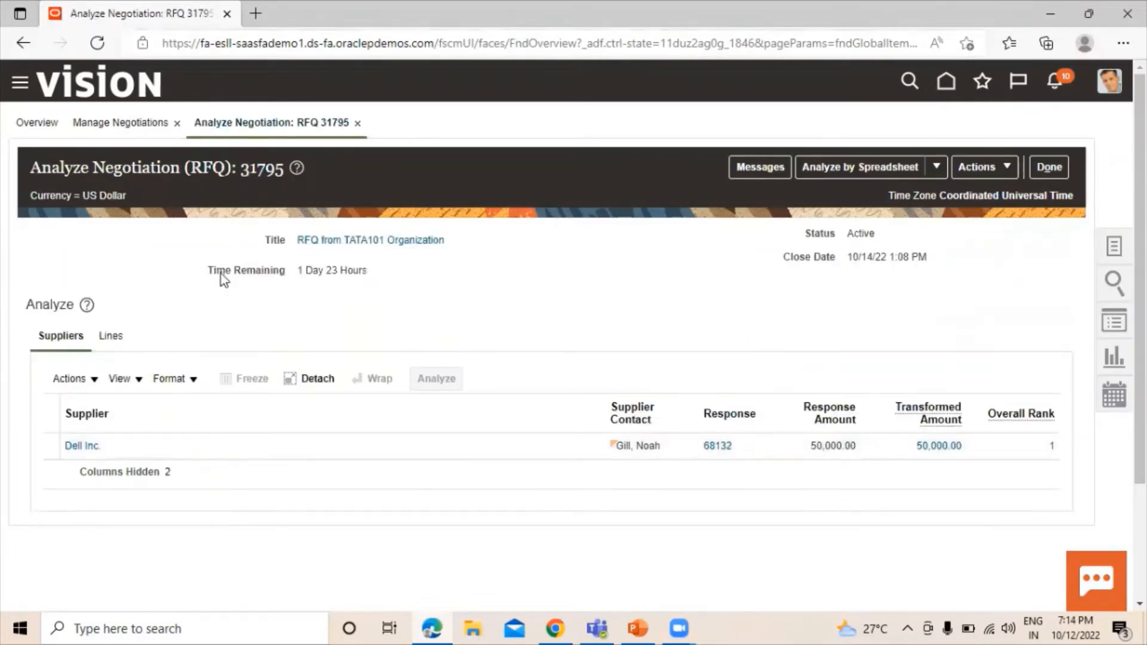
left_click(53, 448)
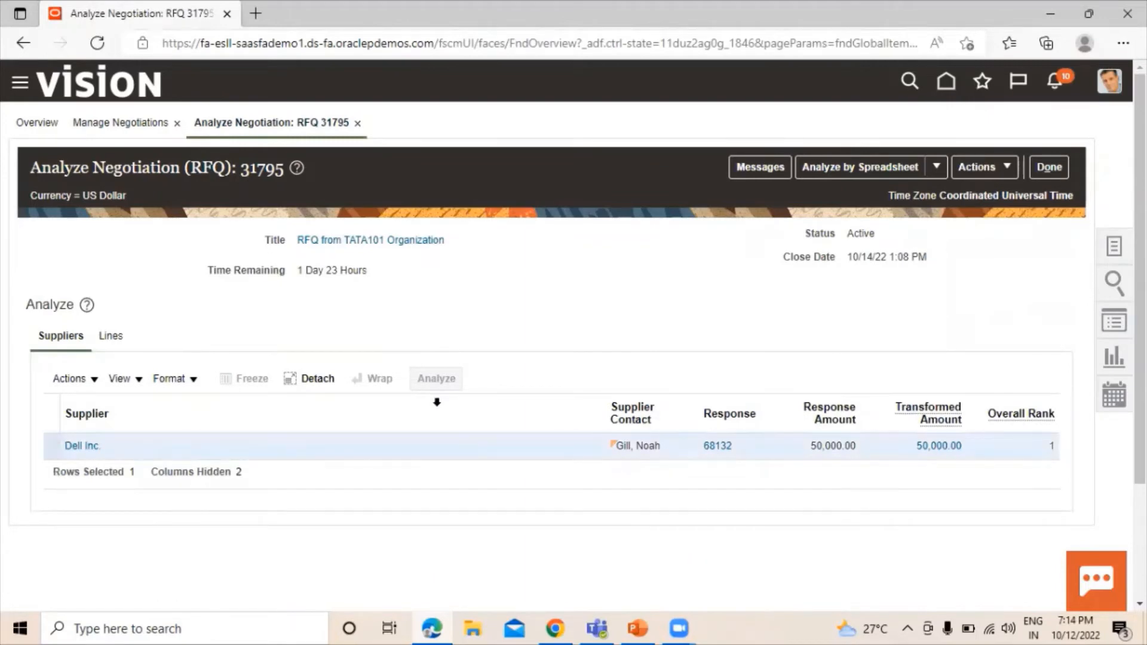
left_click(435, 378)
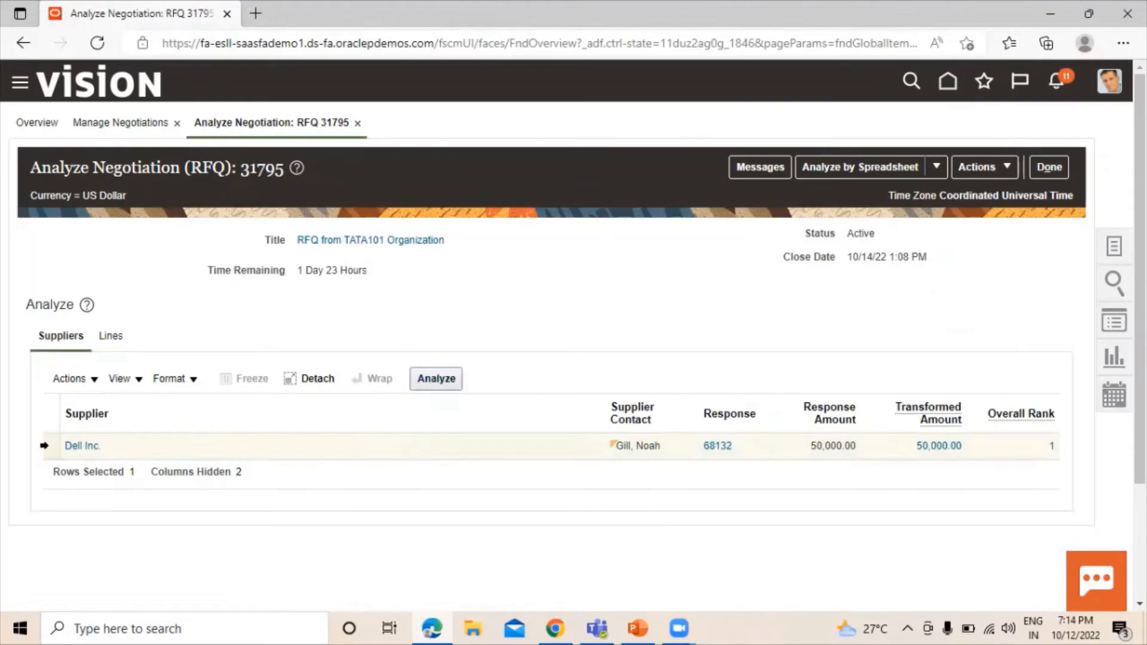
left_click(447, 386)
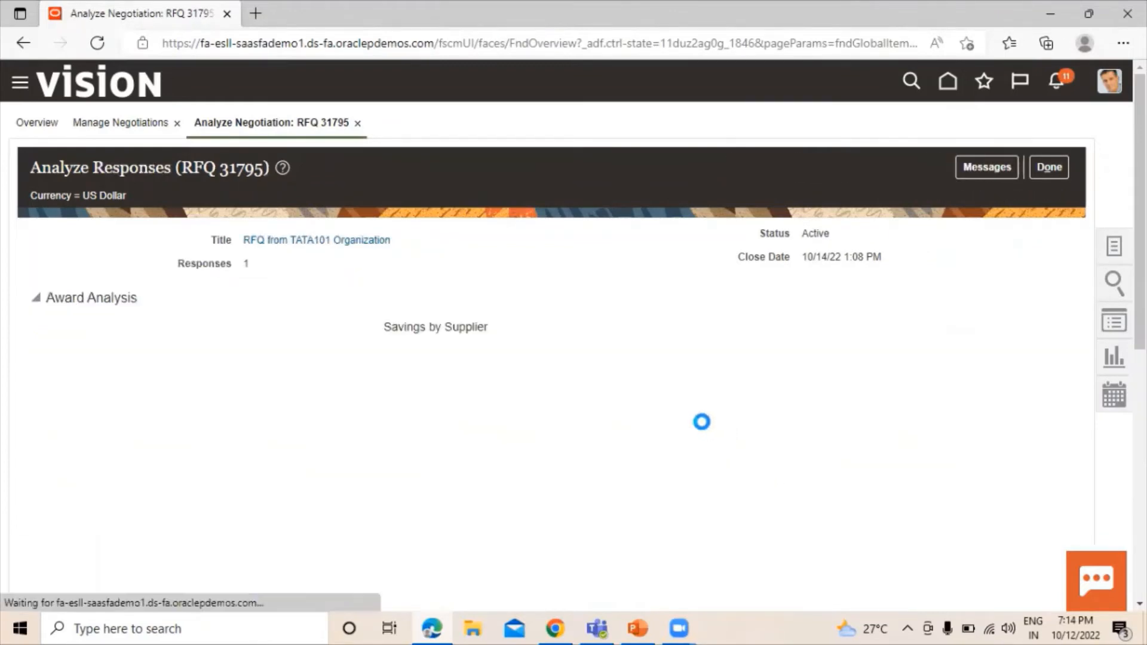
Step: Examine the Savings by Supplier chart and the Compare table for Dell Inc., and return to Manage Negotiations
scroll(916, 385, "down", 2)
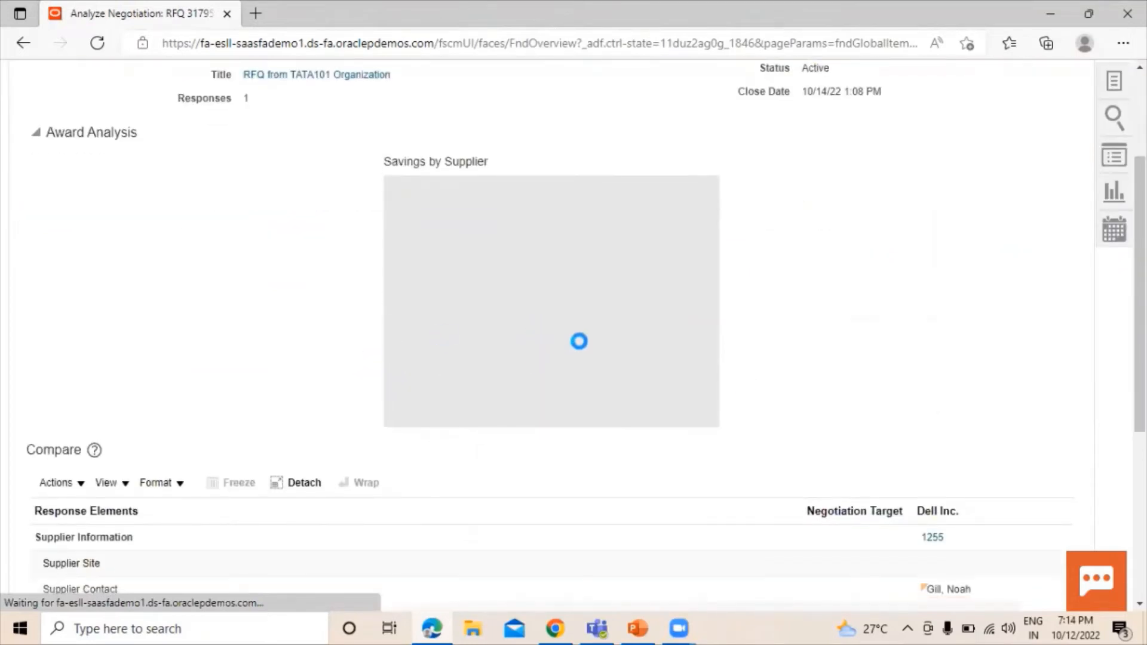
scroll(762, 344, "up", 2)
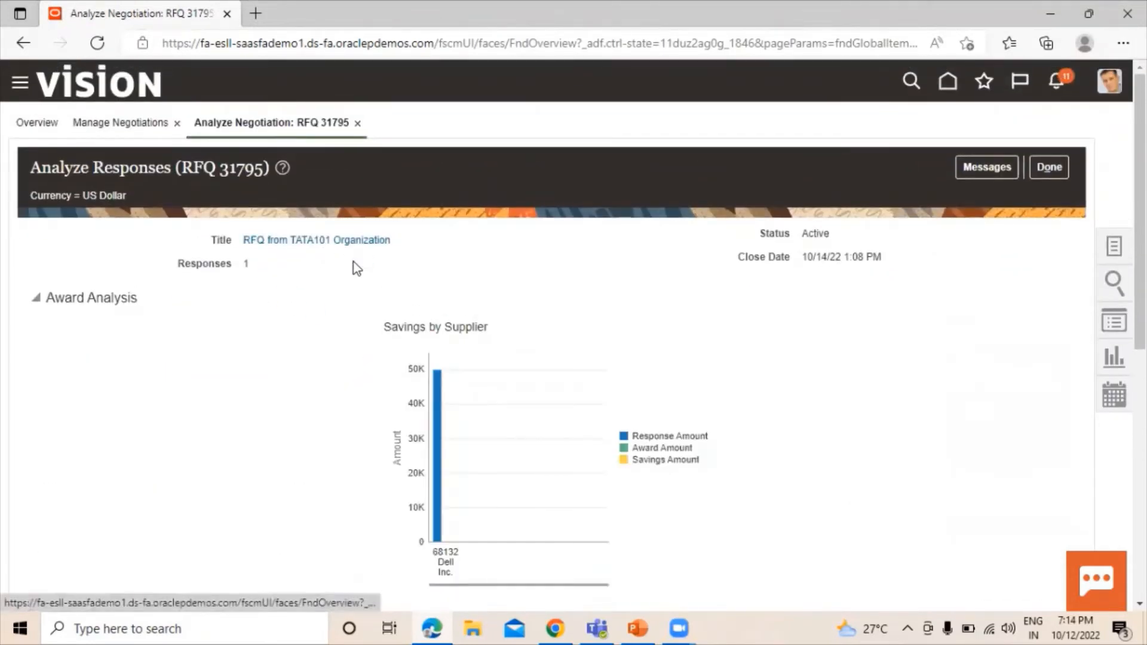
scroll(823, 336, "down", 3)
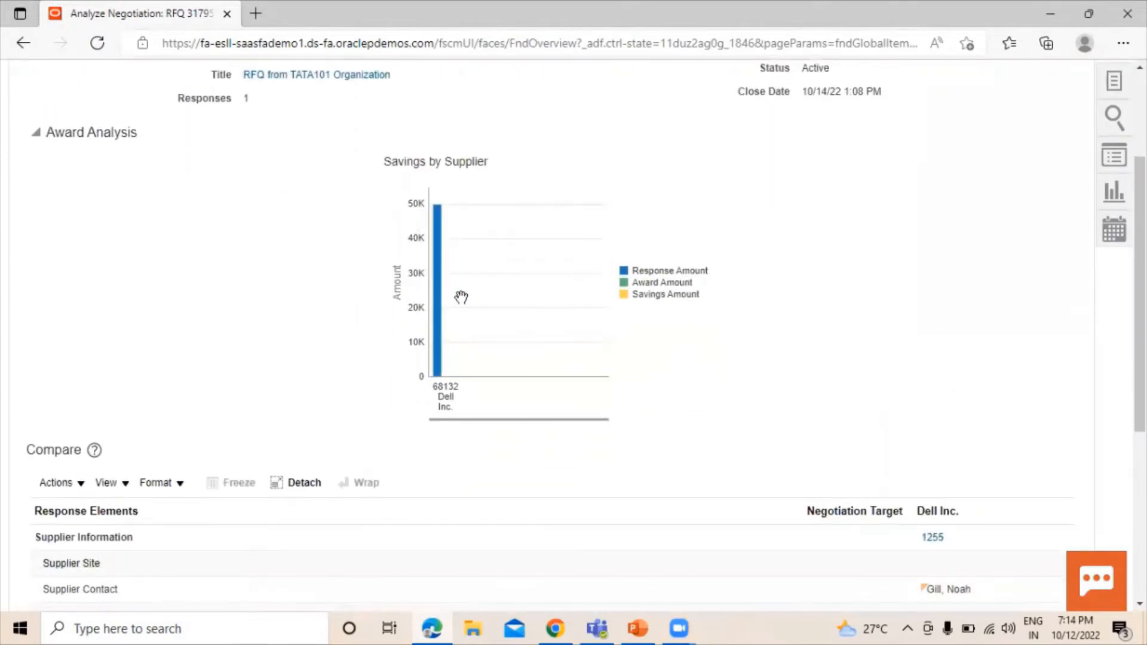
mouse_move(440, 294)
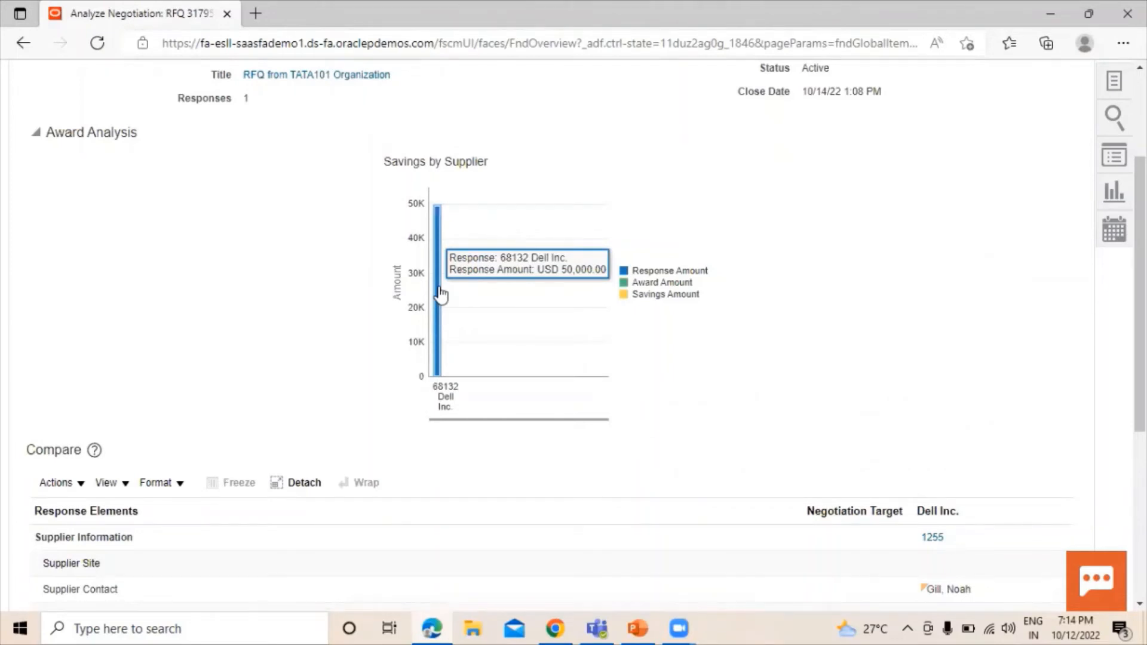
scroll(788, 329, "down", 3)
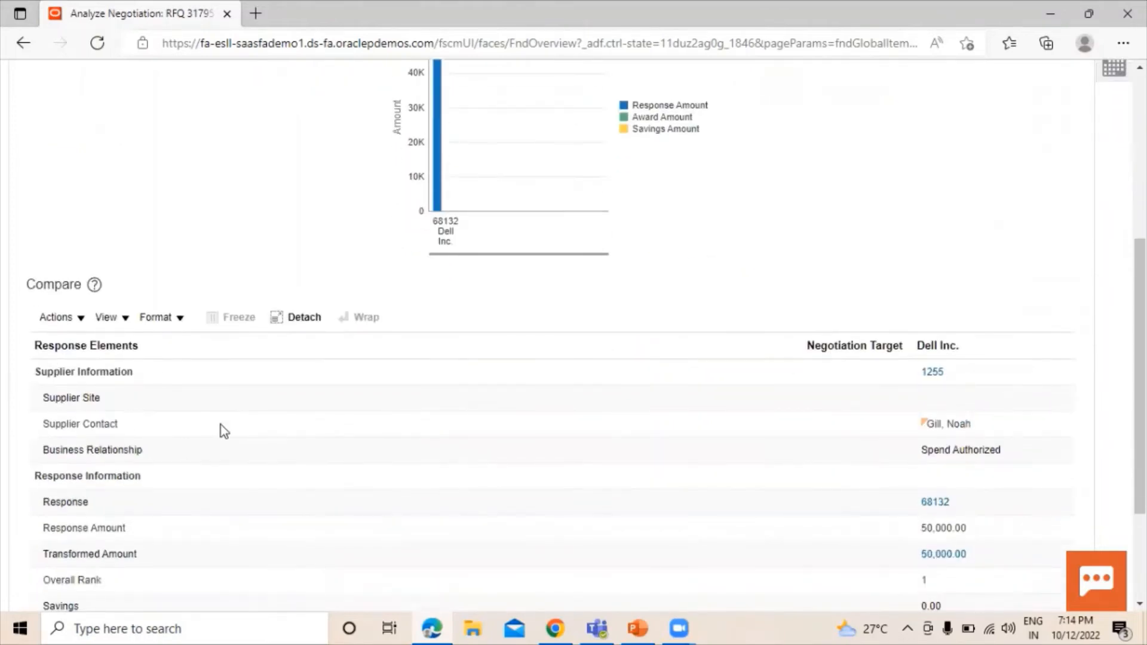
scroll(221, 424, "down", 3)
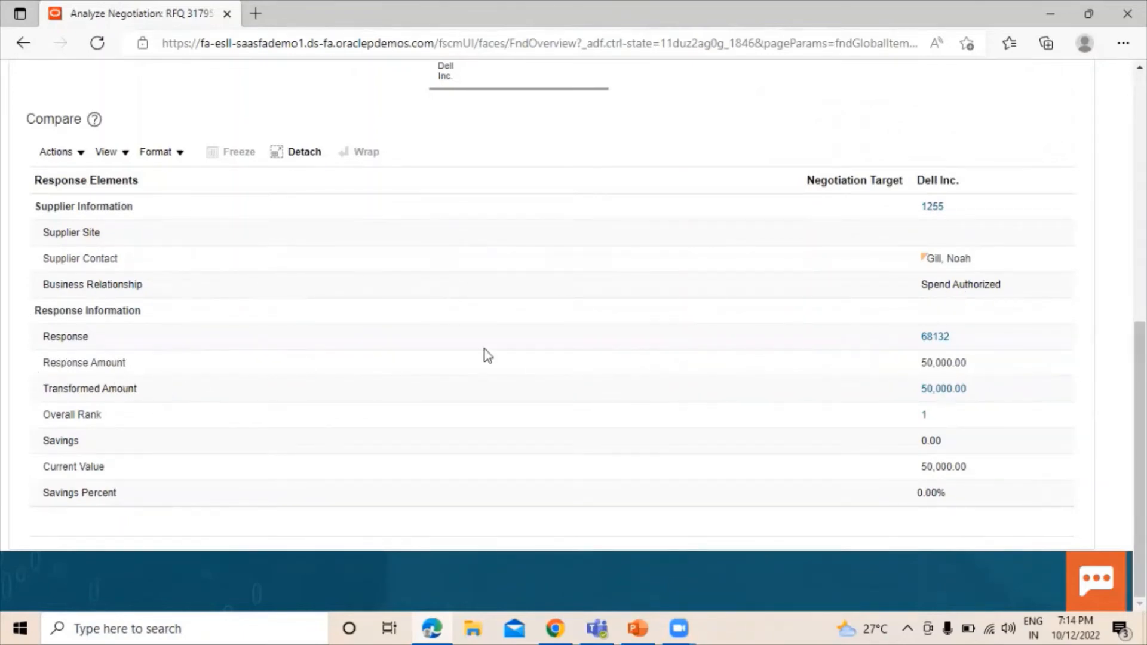
scroll(538, 462, "up", 8)
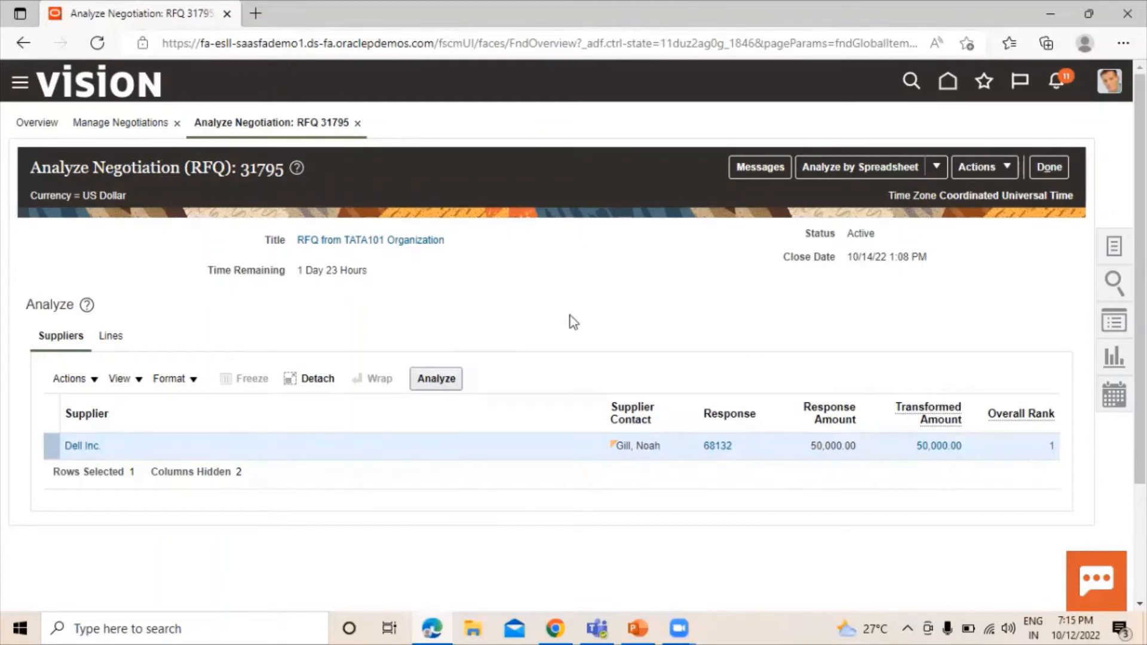
left_click(1045, 168)
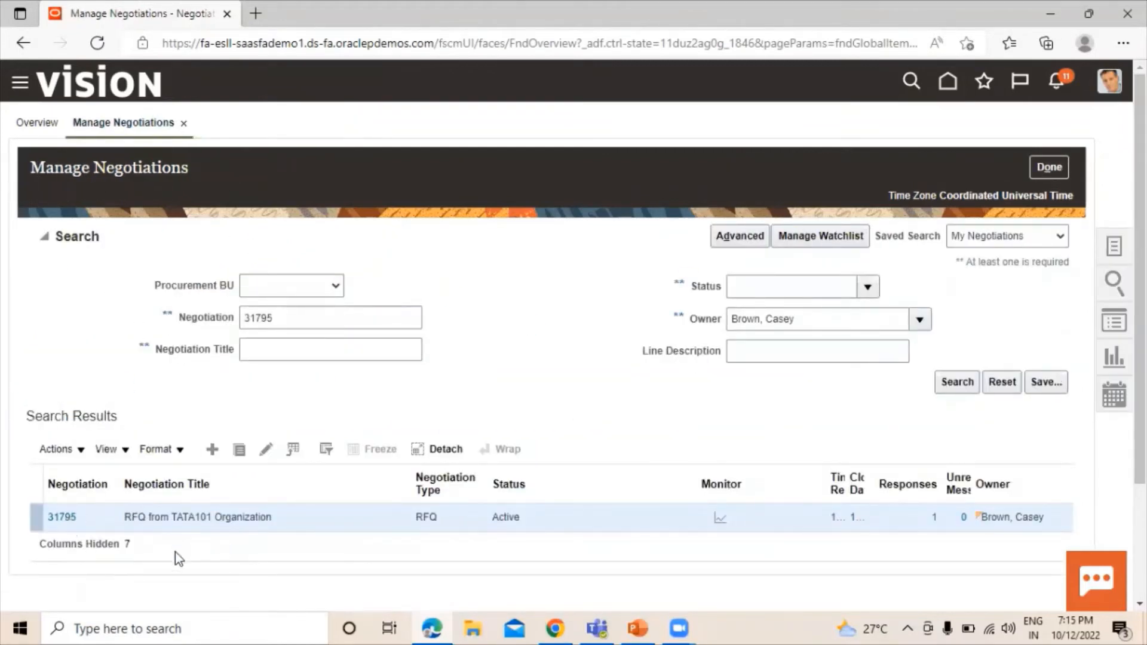
Step: Open RFQ 31795 and bring up its Close Negotiation dialog
left_click(51, 518)
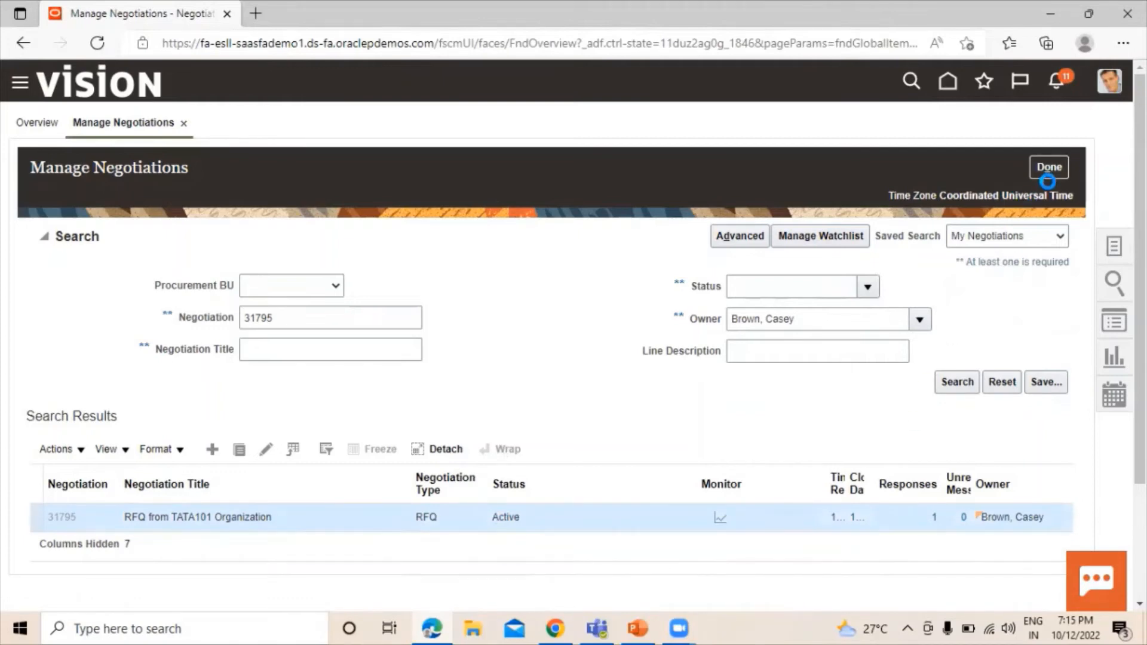
left_click(987, 168)
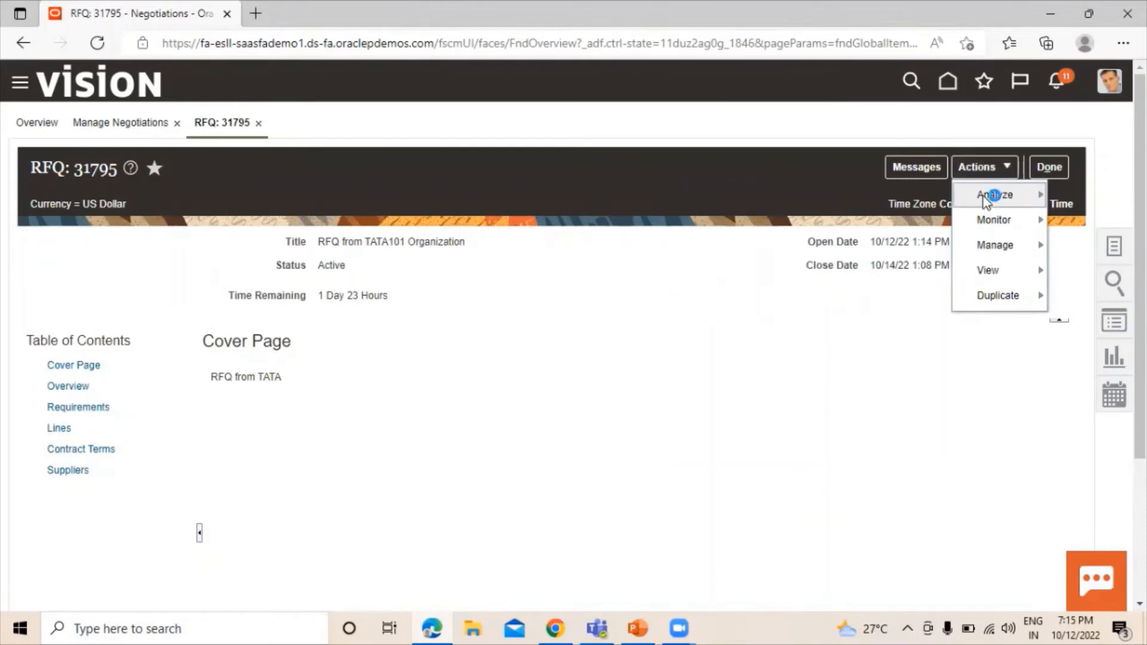
mouse_move(984, 245)
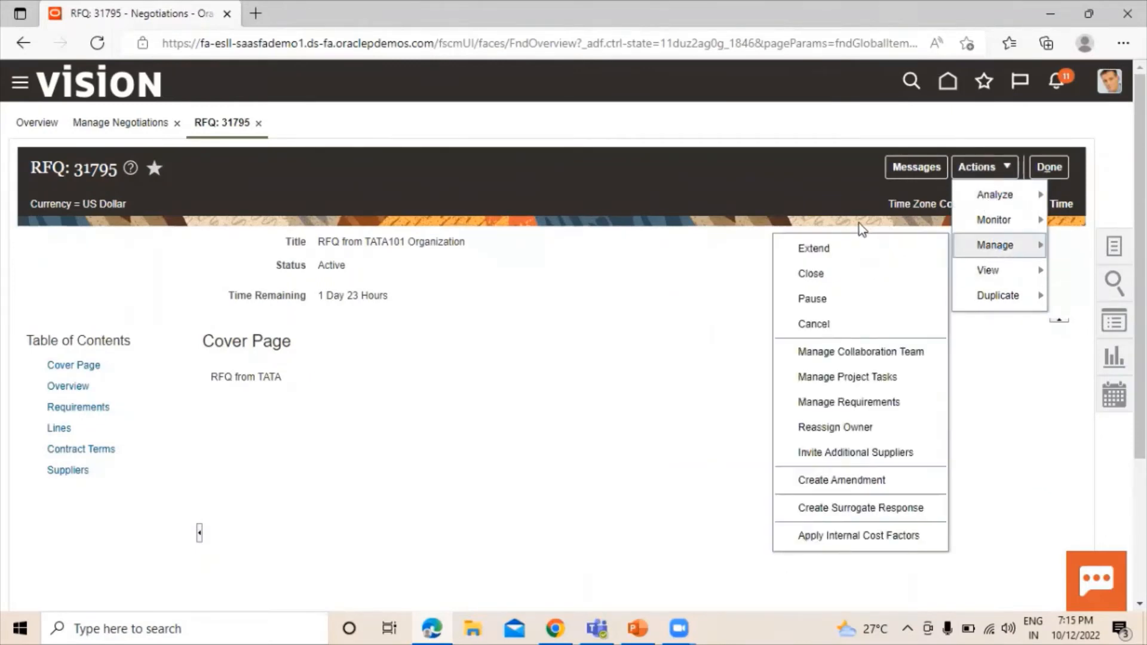
left_click(832, 281)
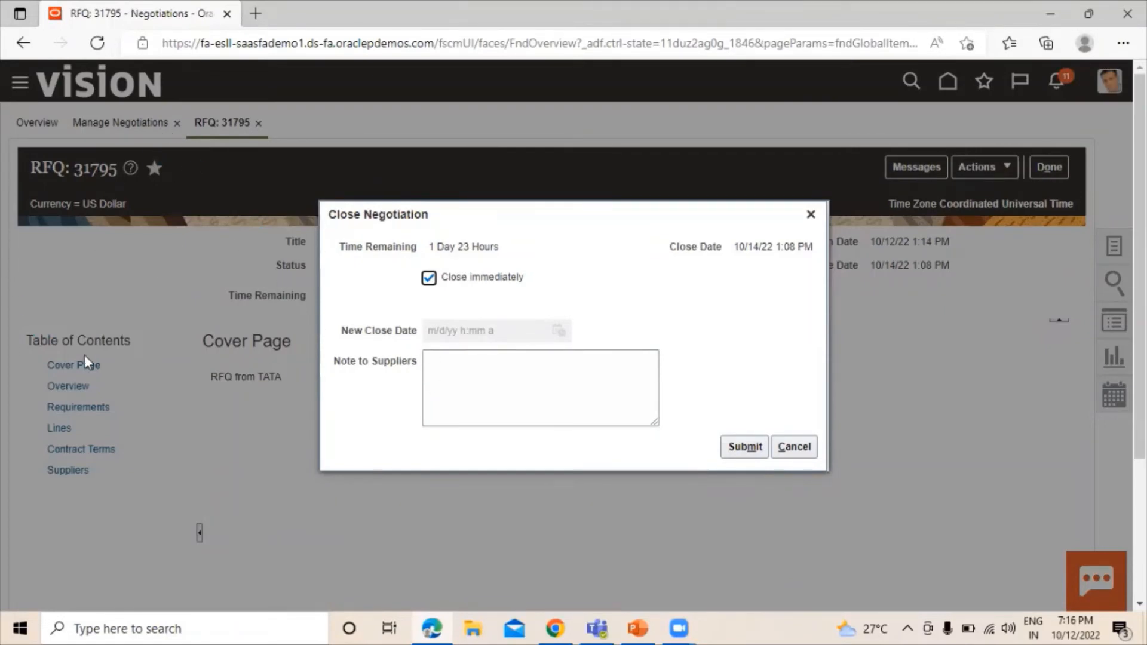
left_click(435, 285)
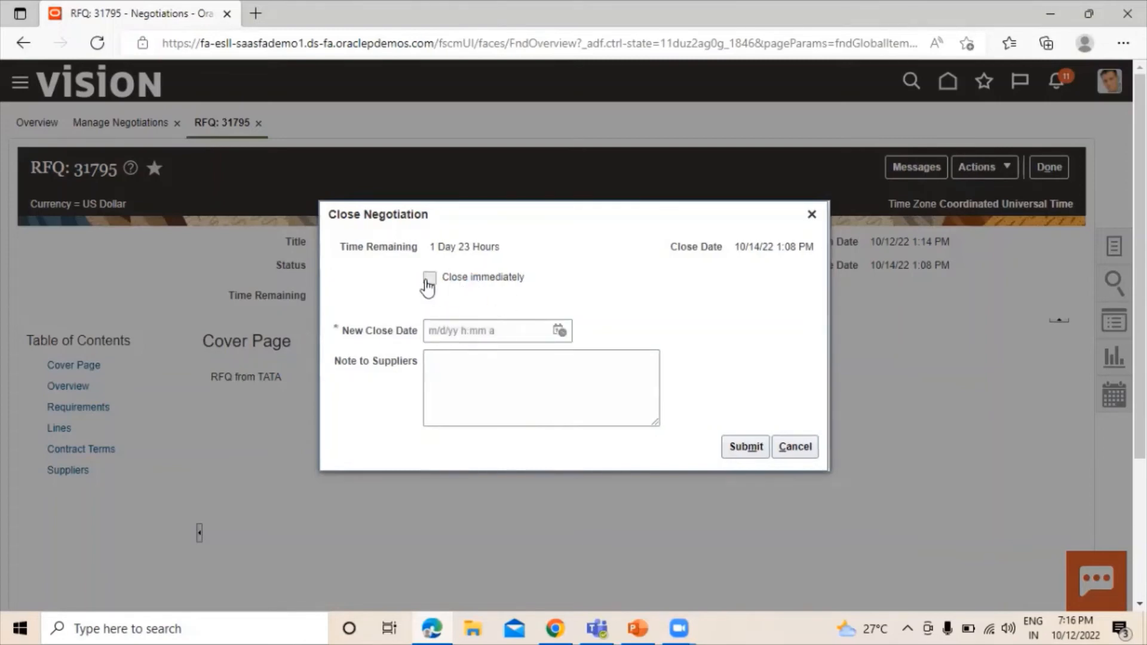
left_click(429, 280)
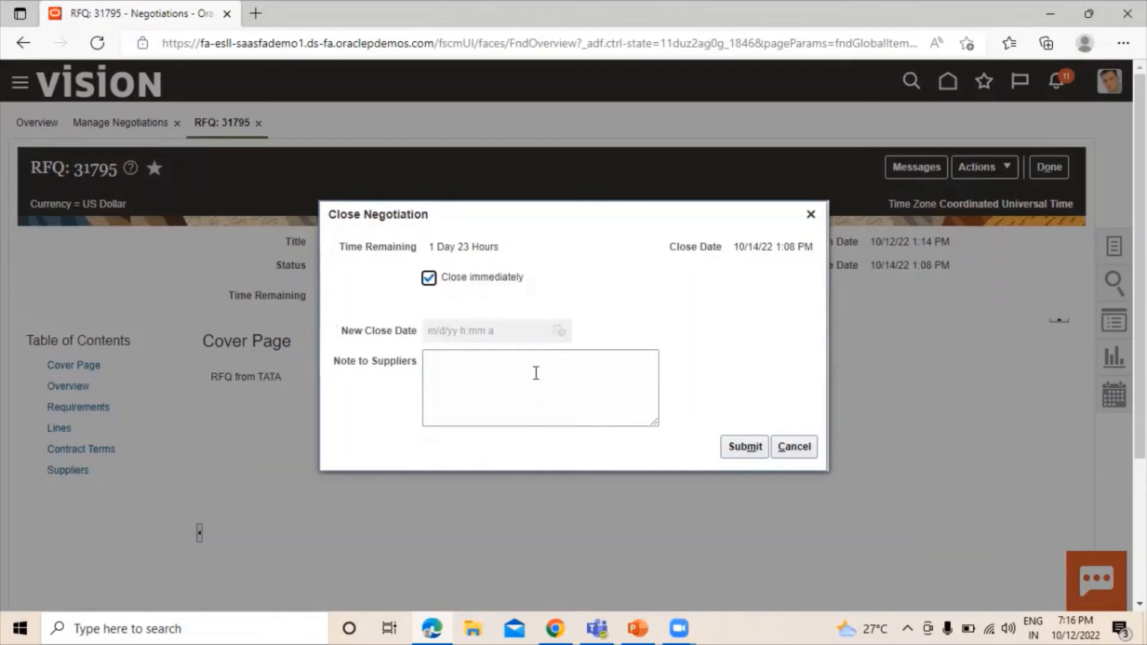
left_click(429, 279)
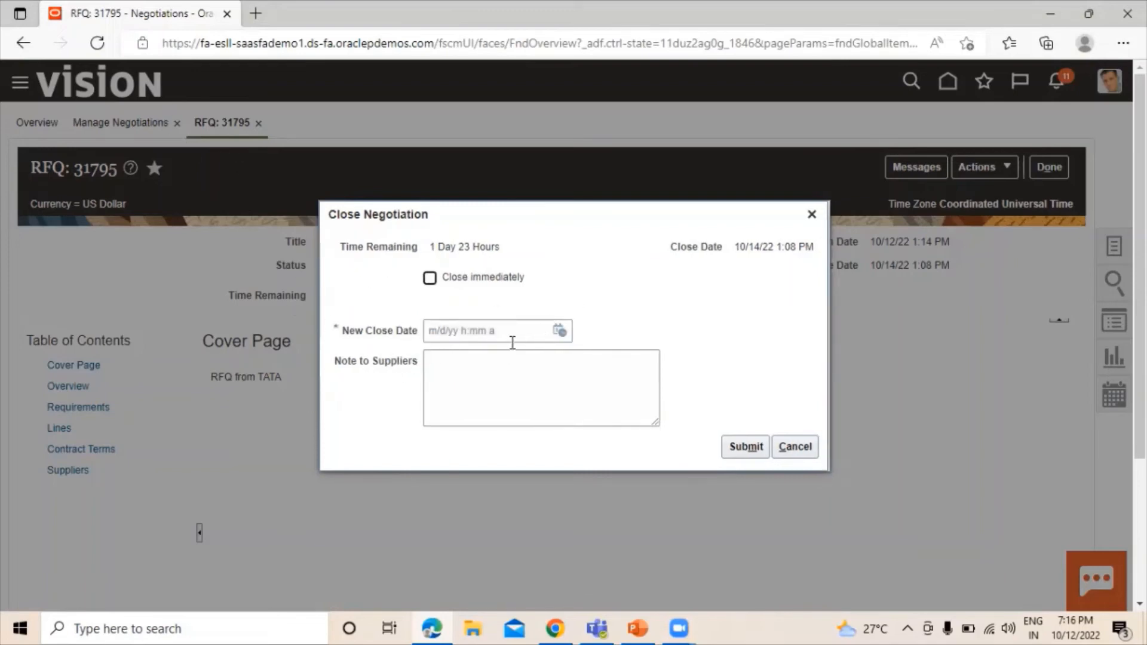
left_click(559, 332)
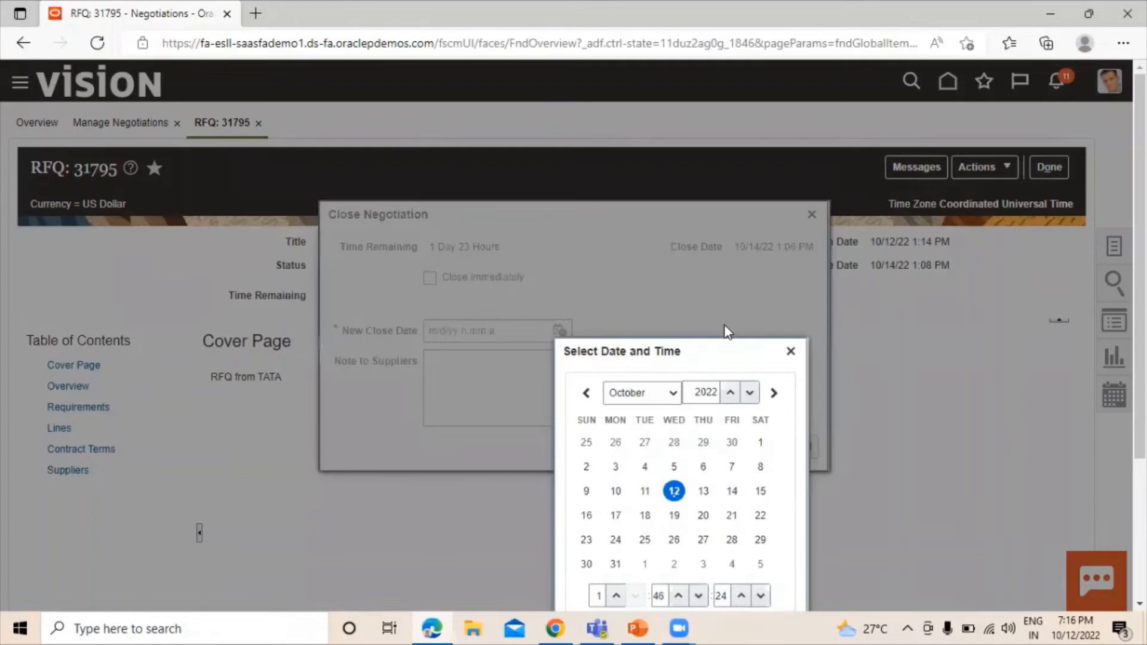
left_click(789, 345)
left_click(429, 280)
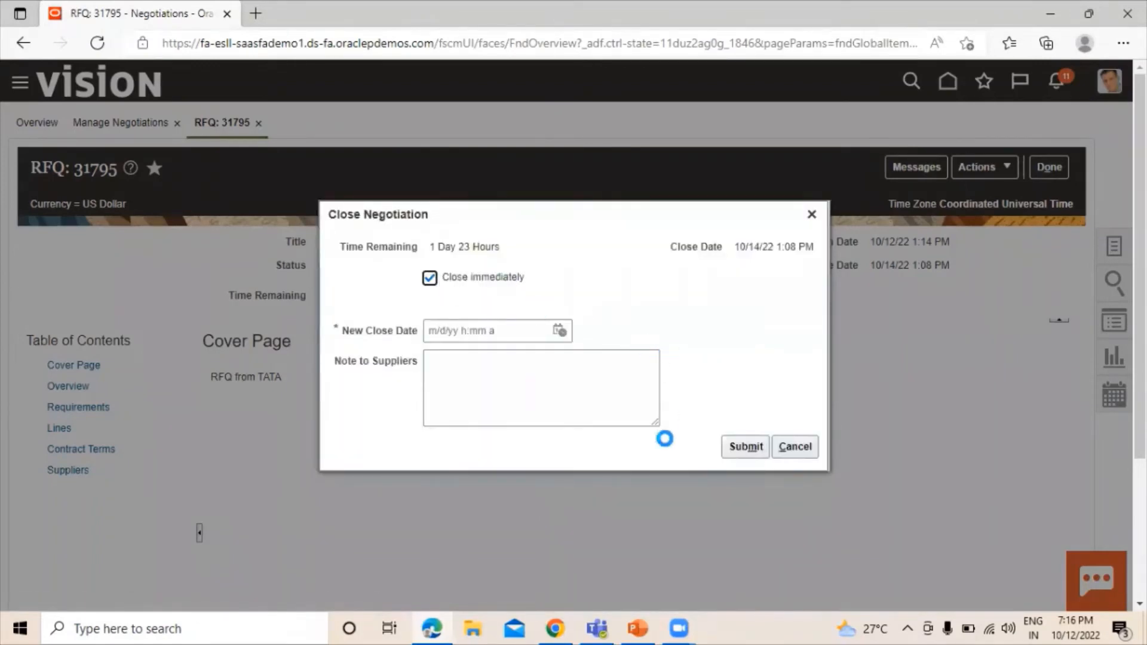
Step: Submit the closure of RFQ 31795 with Close immediately selected, acknowledge it, and return to Manage Negotiations
left_click(745, 448)
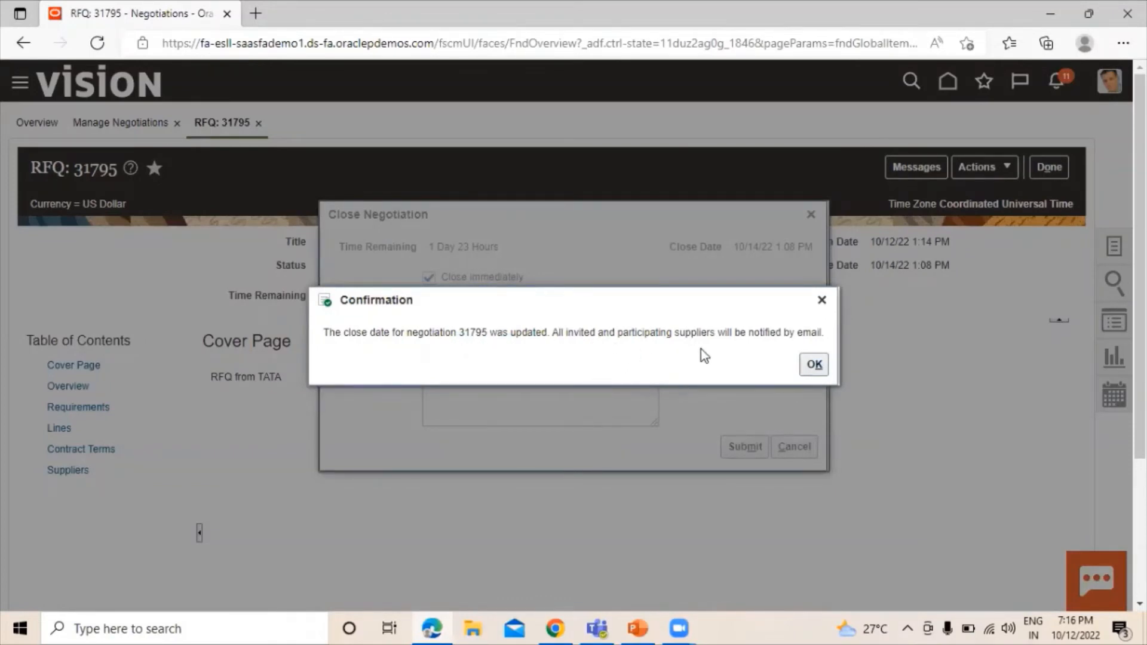
left_click(814, 364)
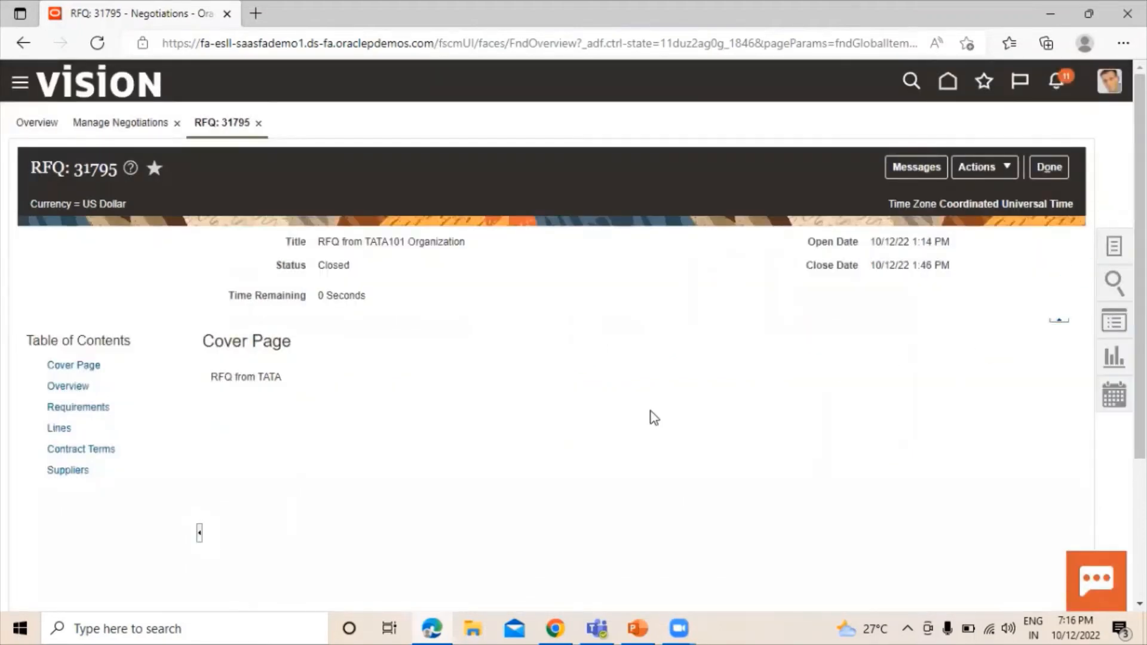
left_click(1037, 175)
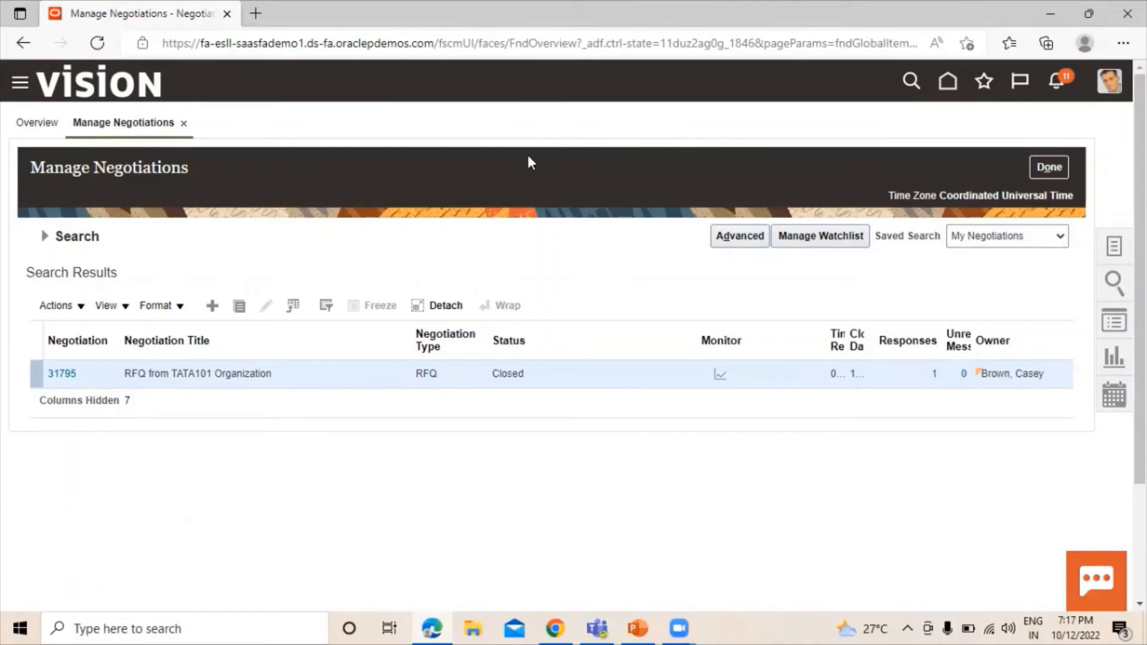
Step: Start awarding negotiation 31795 and open the award responses page for the Dell Inc. response
left_click(59, 306)
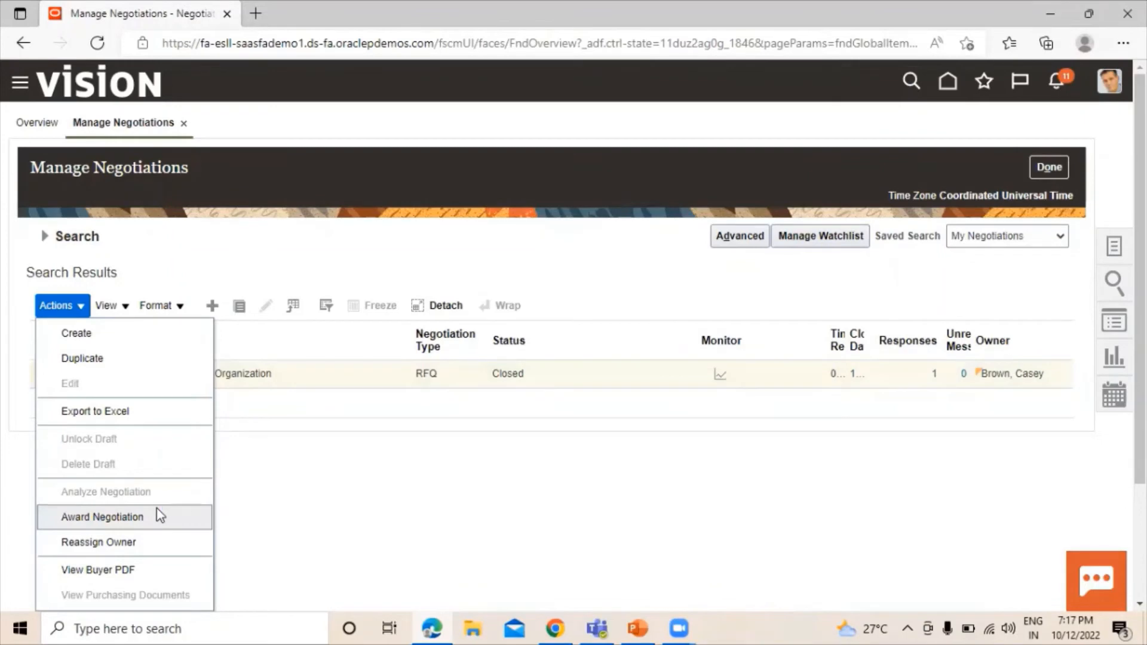
left_click(126, 517)
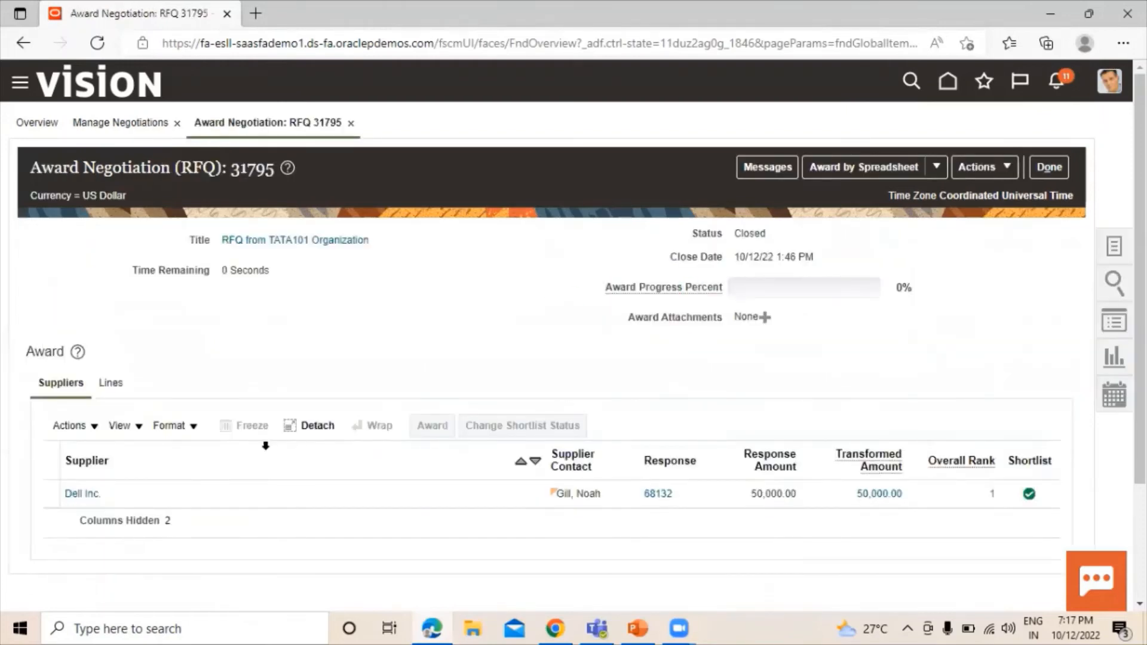
left_click(51, 487)
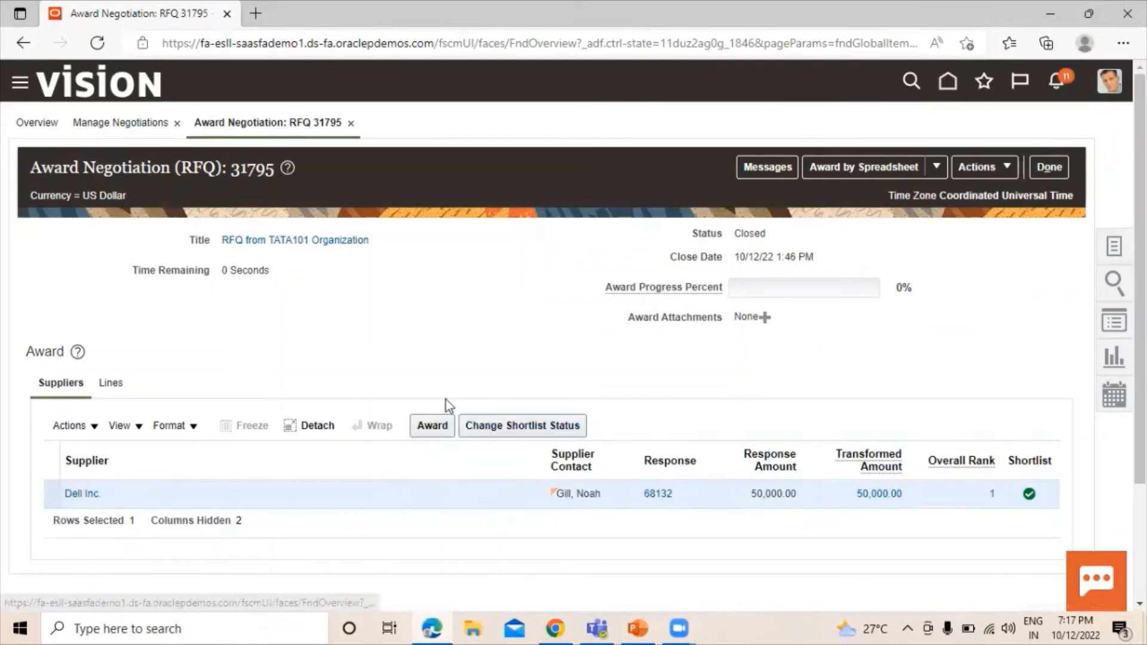
left_click(439, 426)
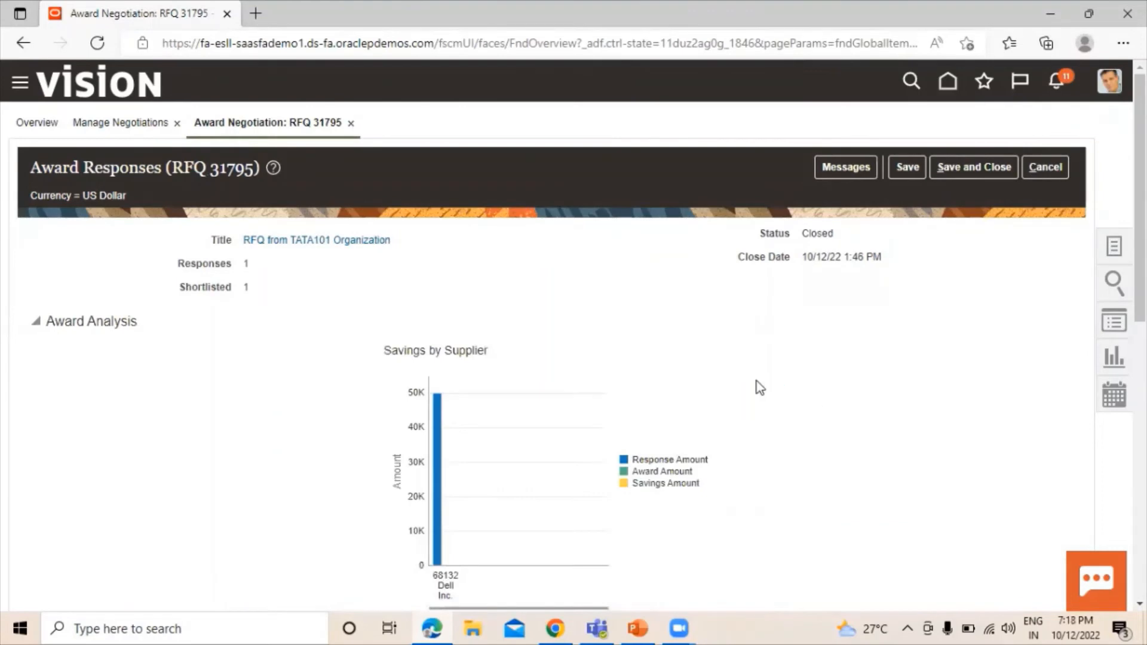
Step: Mark the Award Decision for Dell Inc. in Compare and Award, then save and close the award responses
scroll(760, 389, "down", 4)
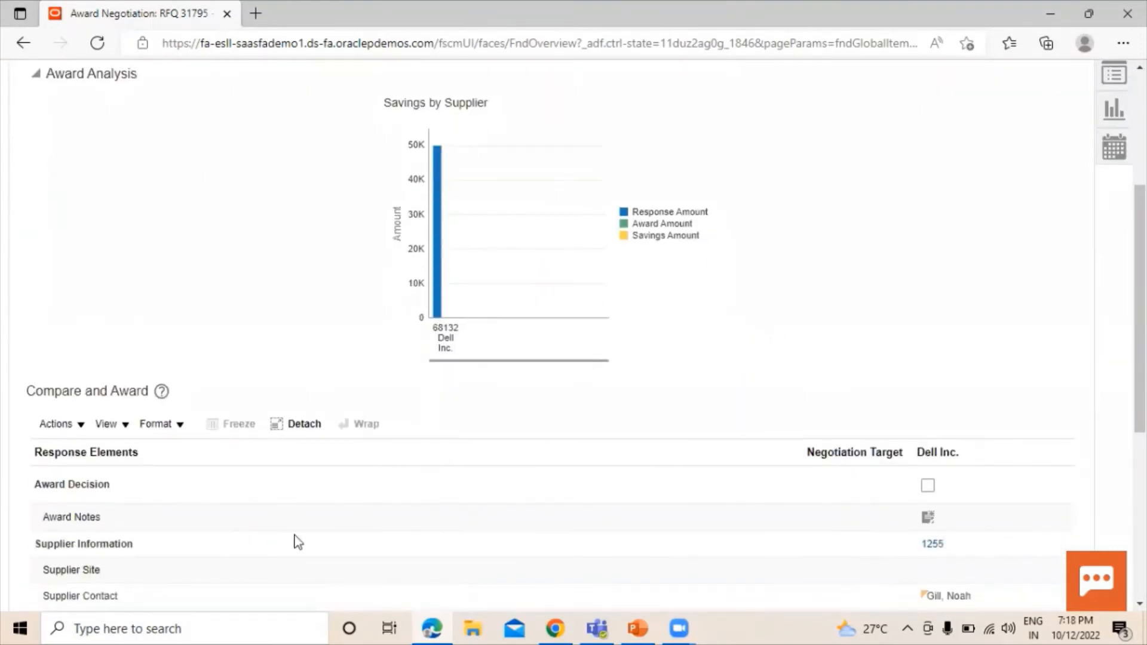
left_click(928, 486)
scroll(440, 432, "down", 3)
scroll(596, 328, "up", 7)
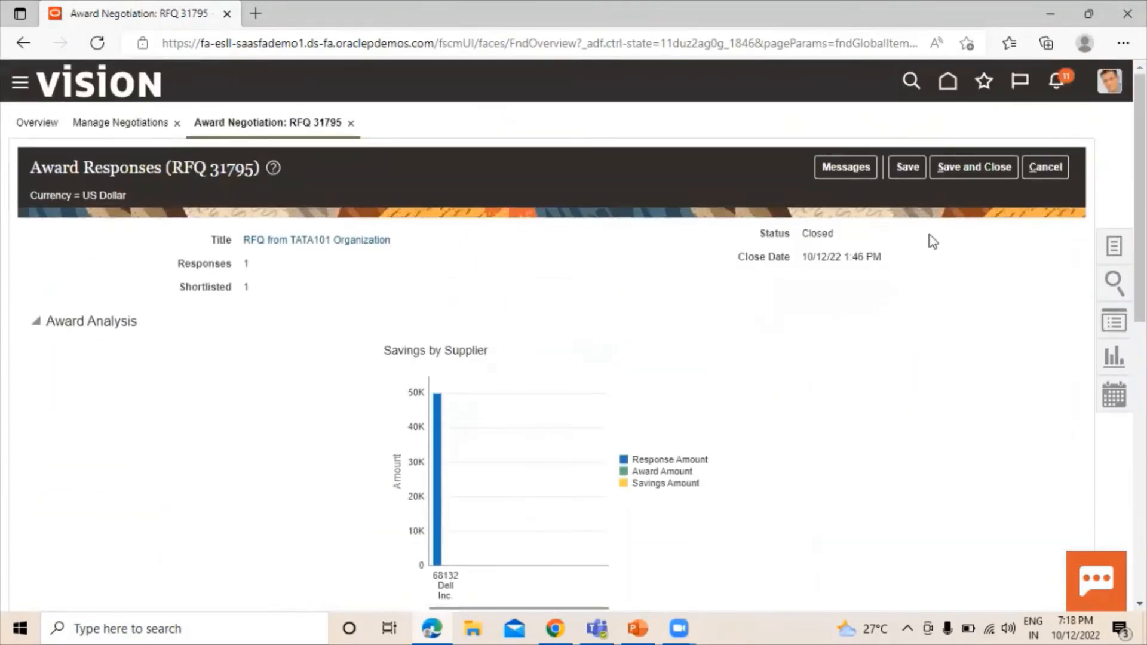
left_click(955, 165)
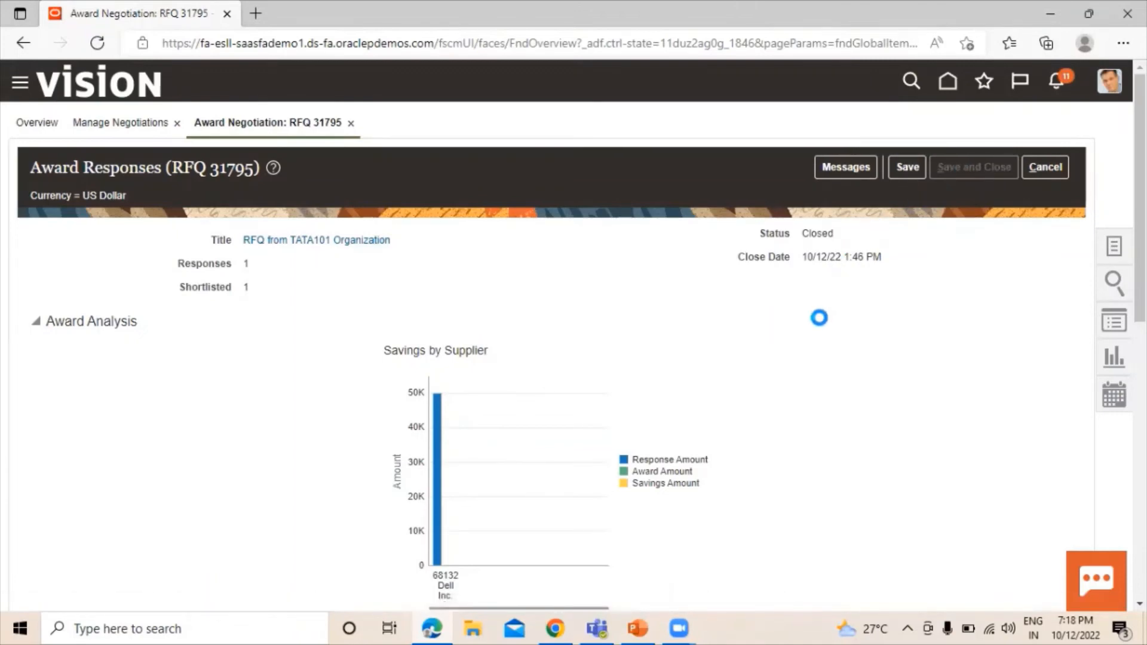
scroll(810, 319, "down", 3)
scroll(780, 319, "down", 7)
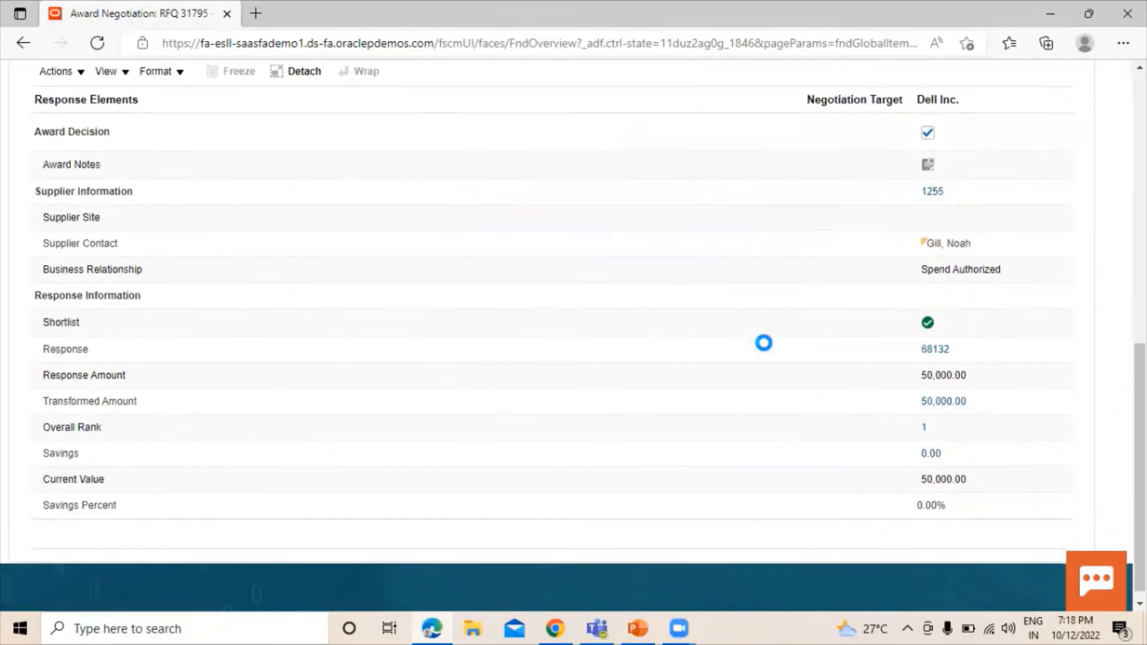
scroll(623, 365, "up", 8)
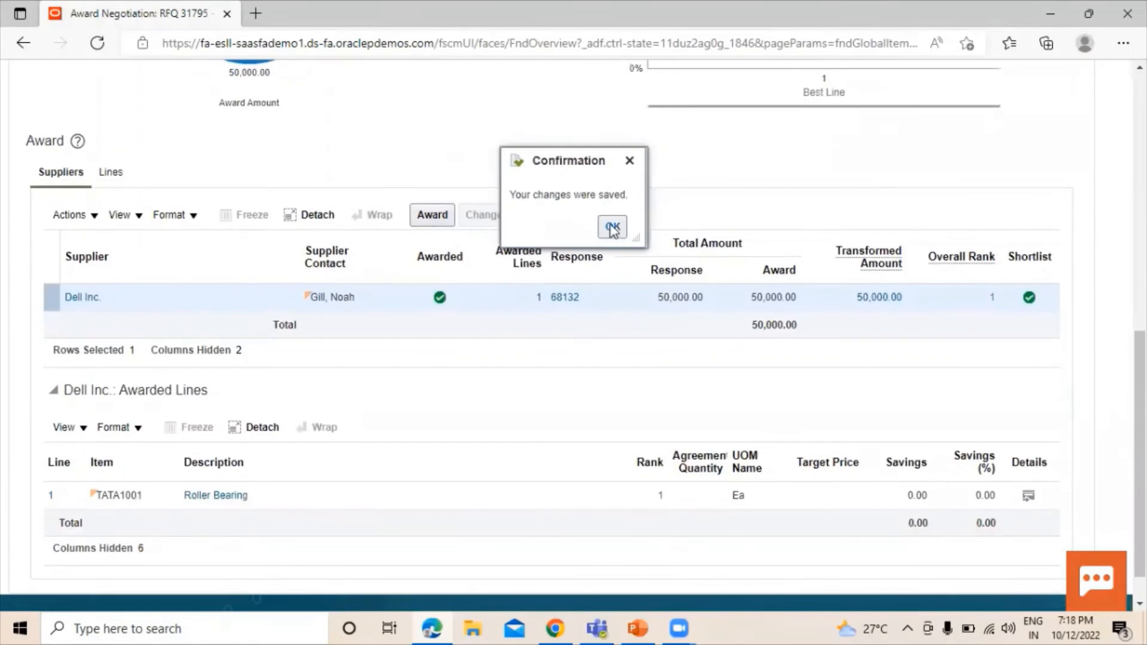
left_click(612, 229)
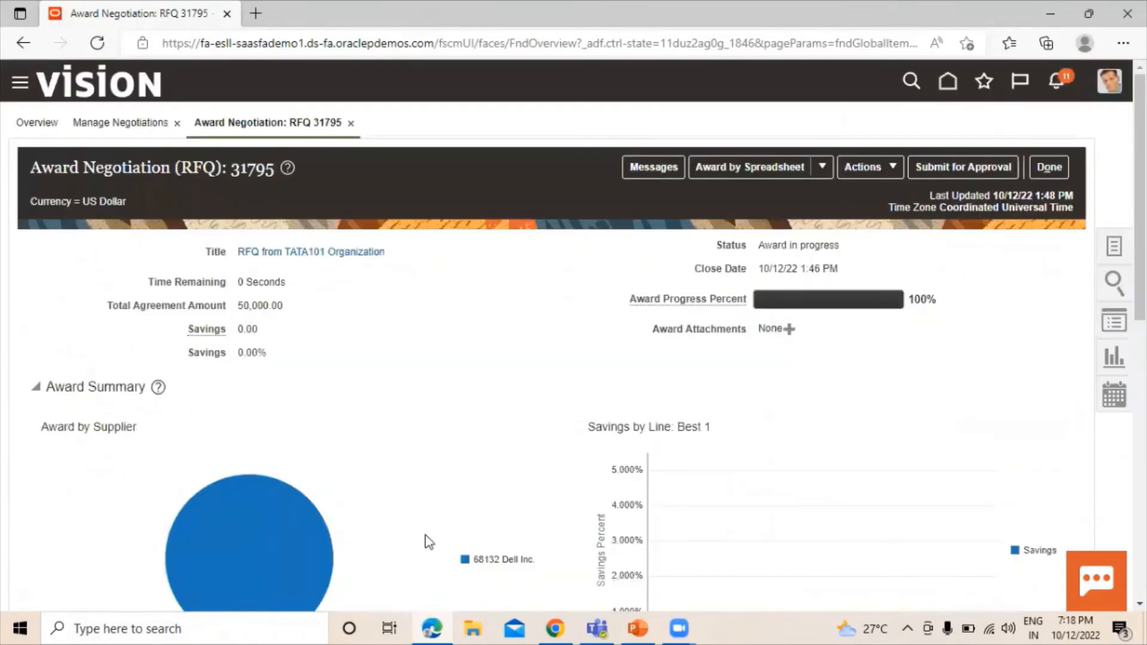
Step: Review the award summary and awarded lines of RFQ 31795 and submit the award for approval
scroll(565, 376, "down", 5)
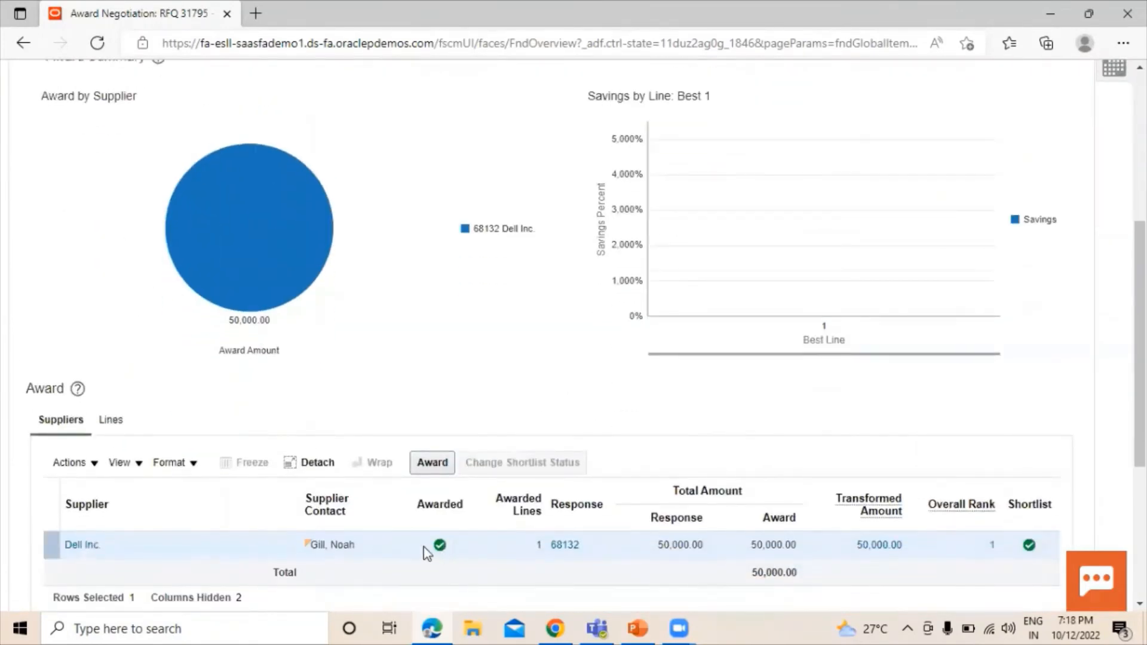
scroll(690, 572, "down", 3)
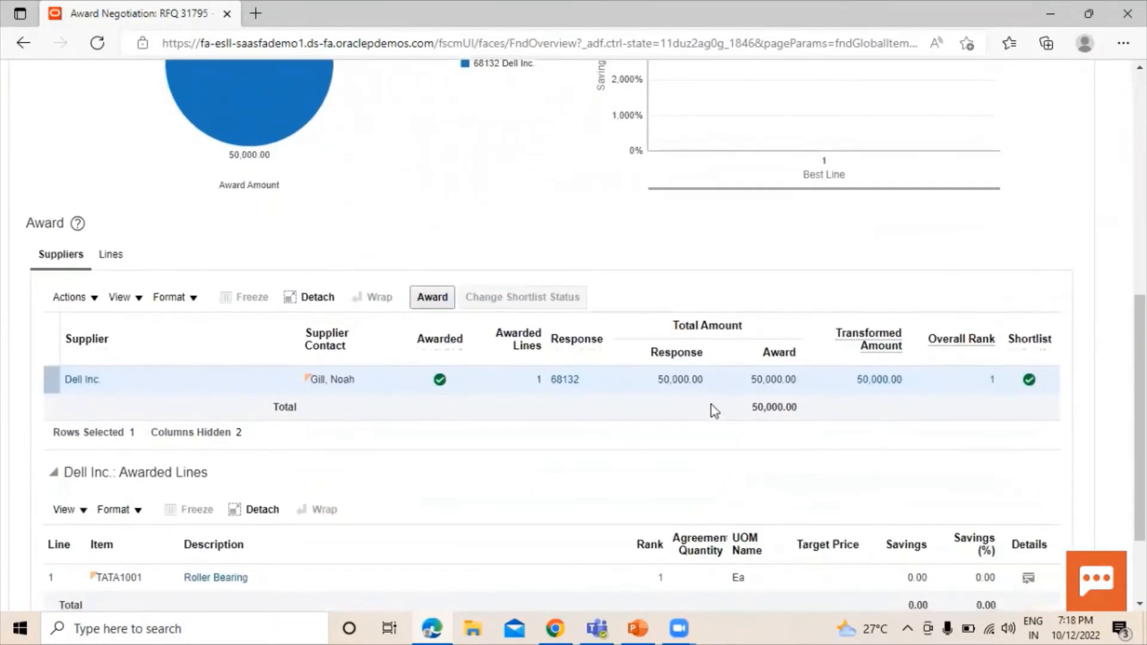
scroll(711, 403, "up", 4)
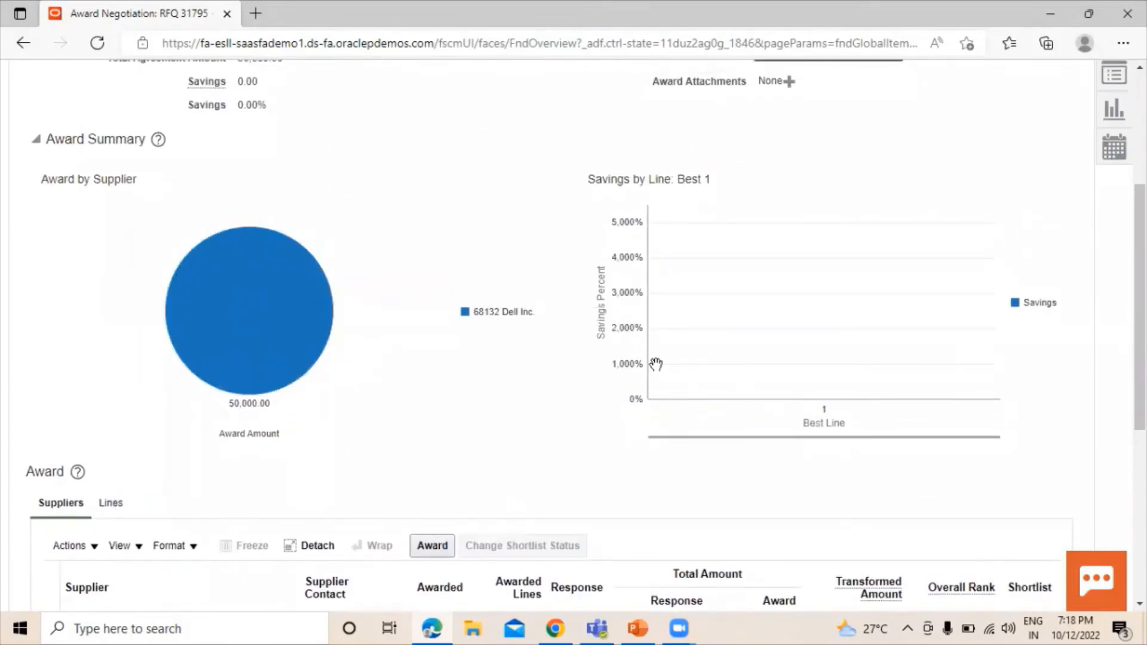
mouse_move(301, 331)
scroll(494, 376, "down", 5)
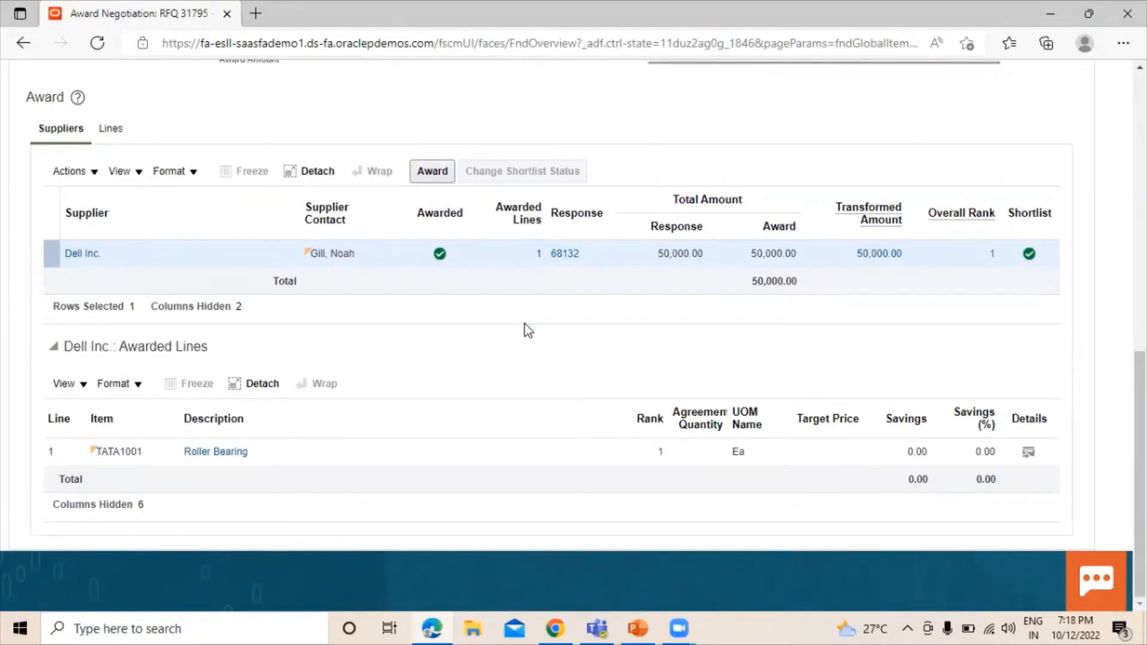
scroll(968, 328, "up", 10)
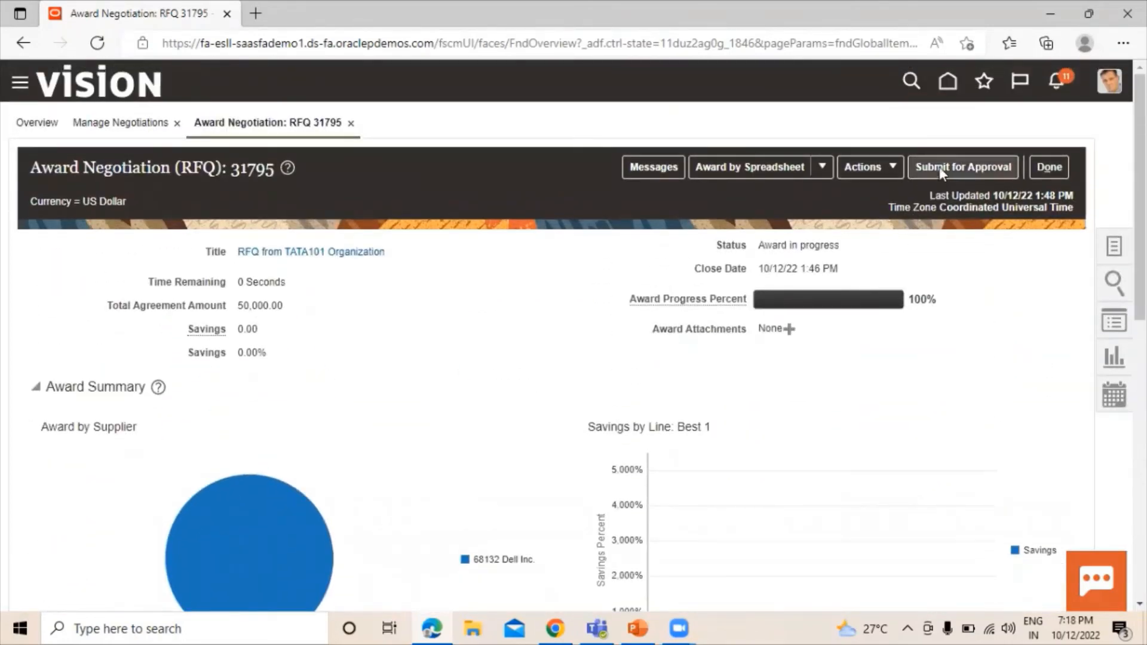
left_click(939, 167)
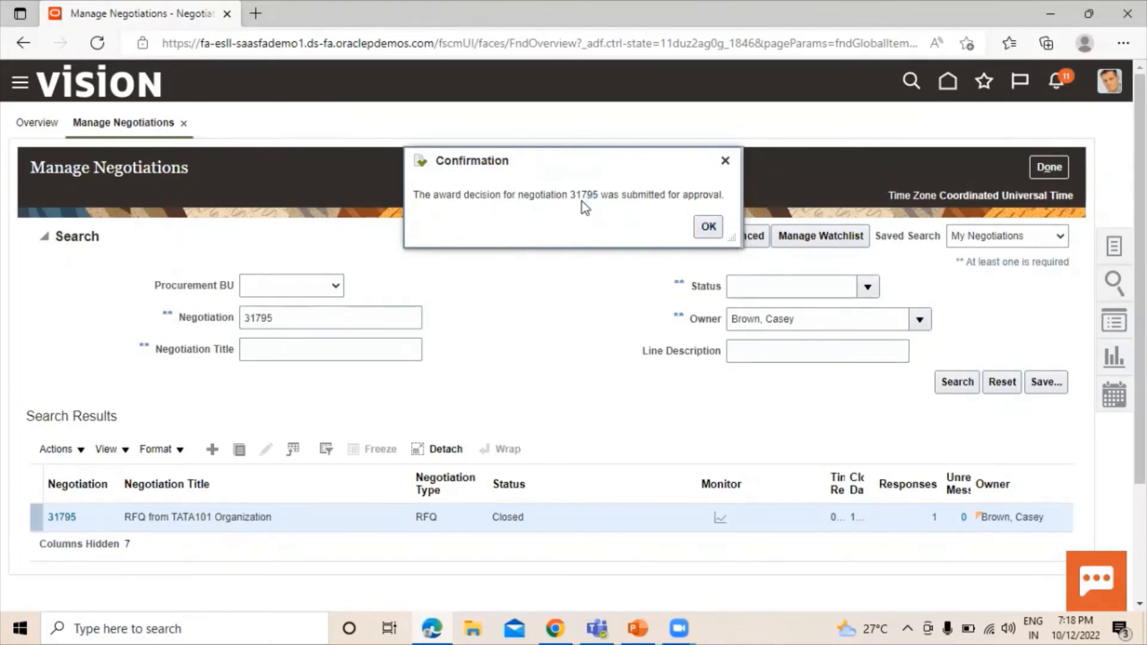
left_click(702, 228)
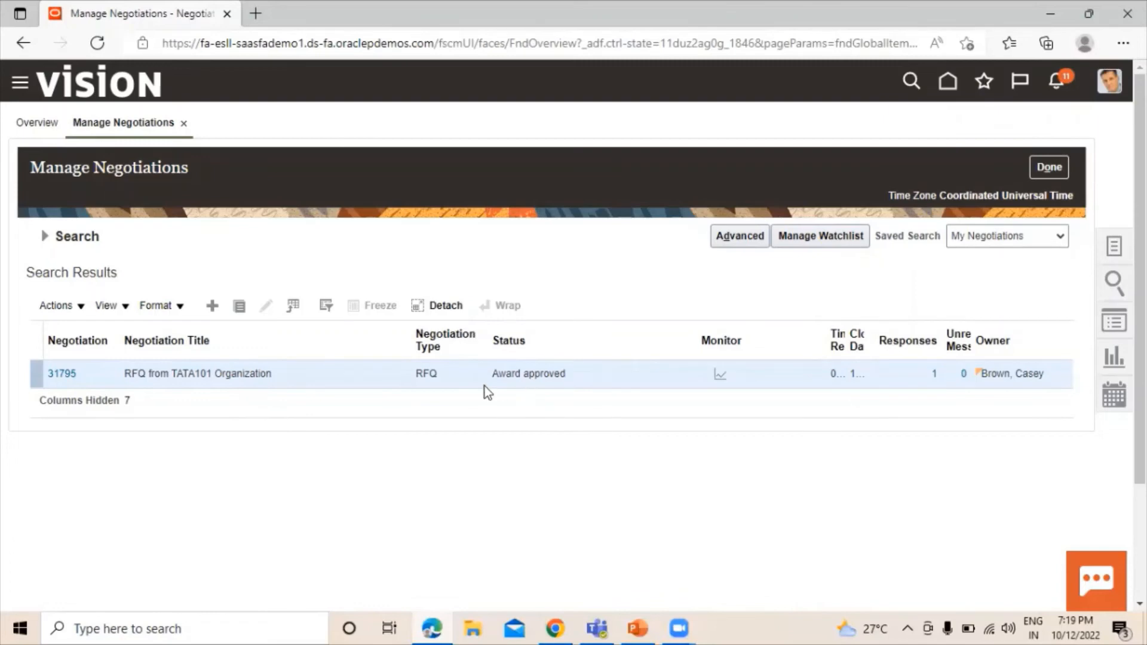
Step: Open RFQ 31795 and complete its award with the outcome Create purchasing documents now
left_click(53, 373)
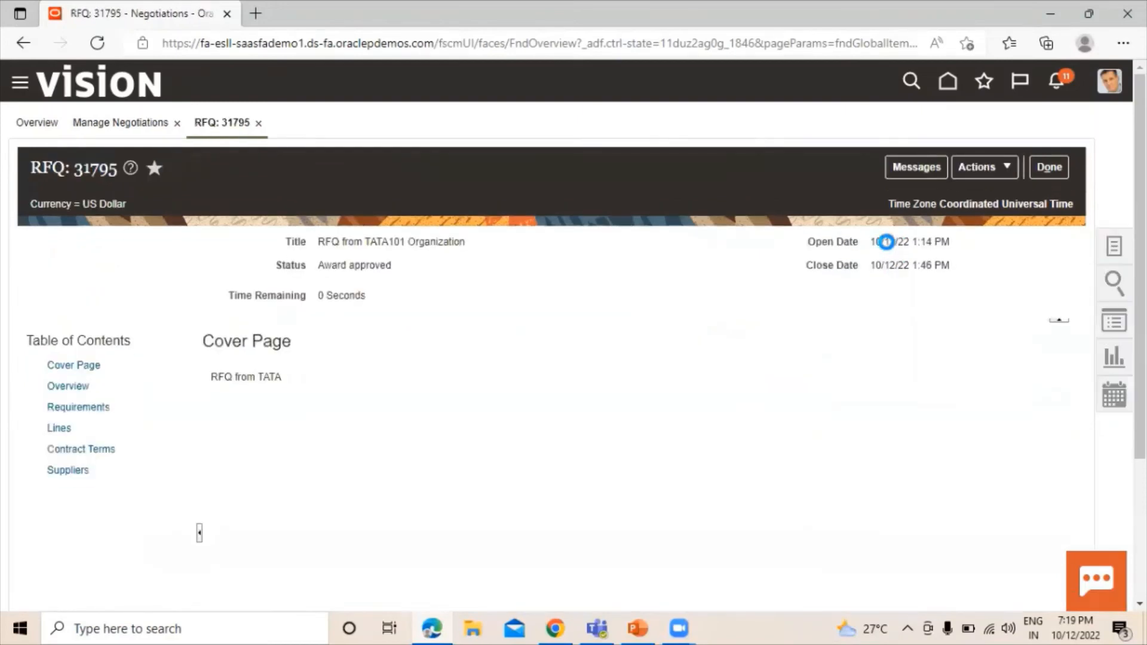
left_click(995, 161)
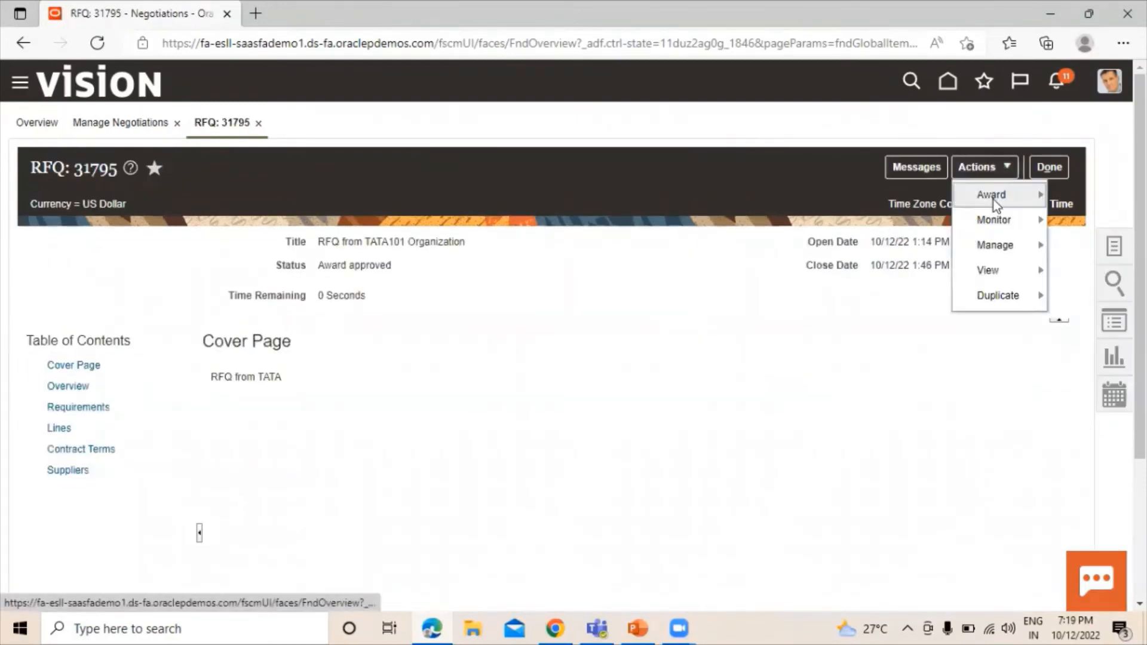
mouse_move(994, 199)
left_click(778, 248)
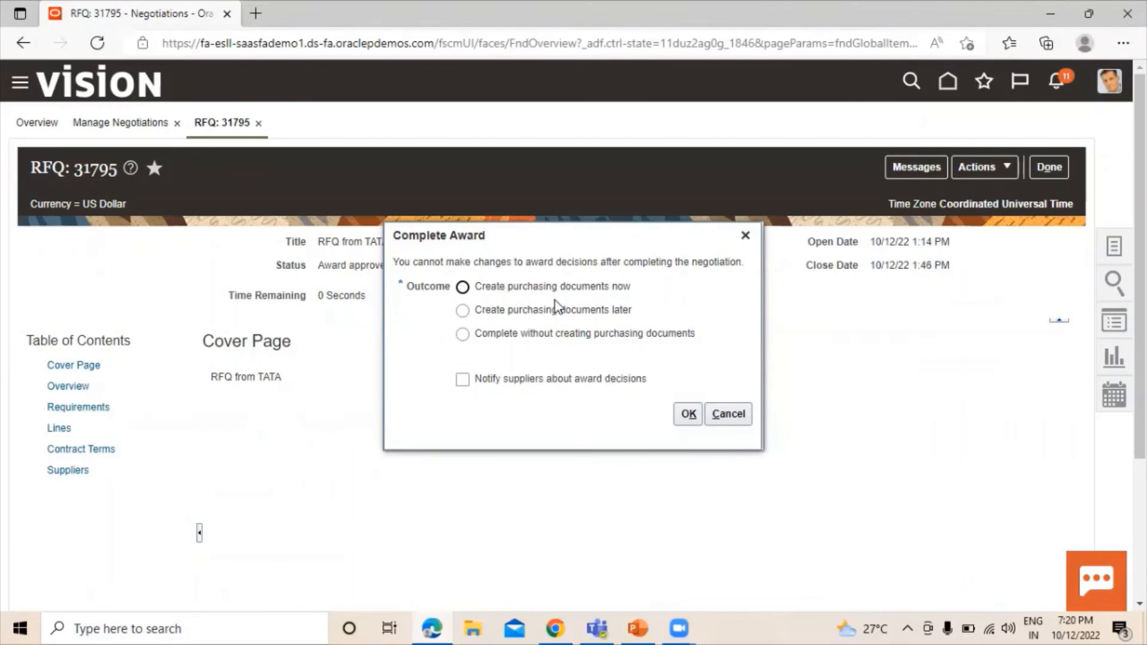
left_click(464, 287)
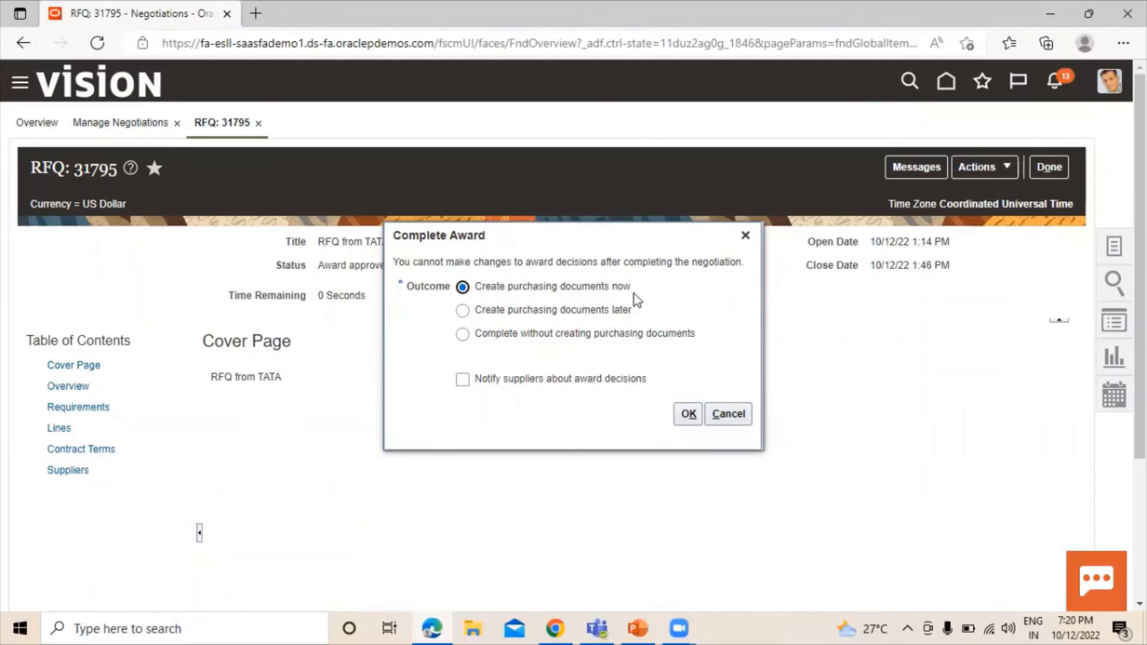
left_click(687, 416)
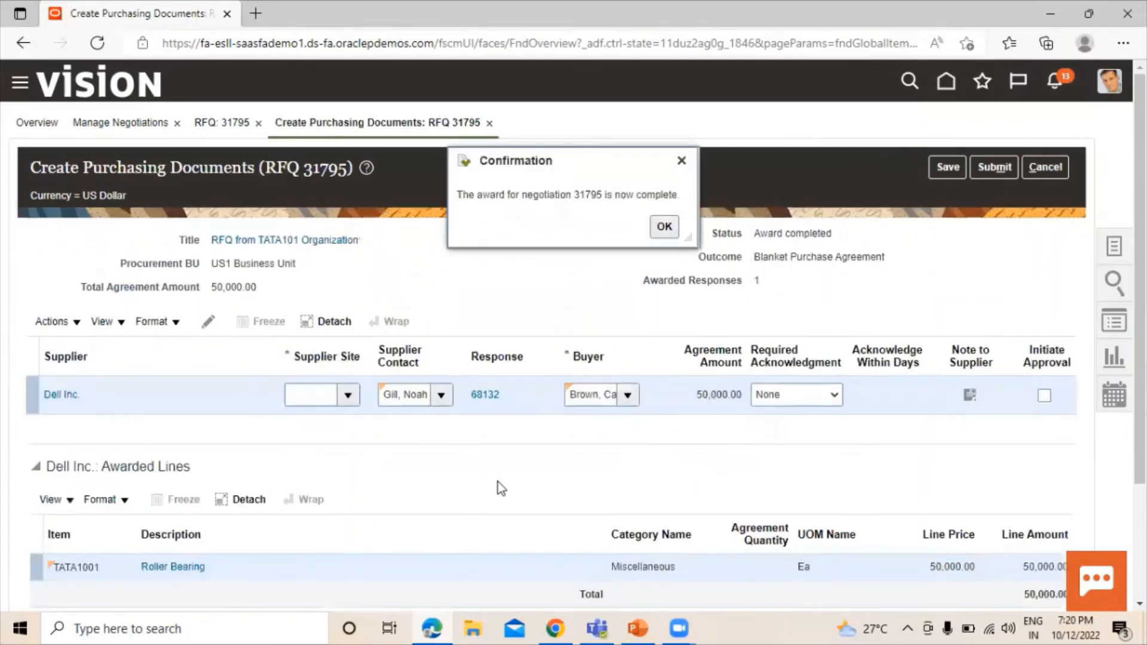
left_click(665, 229)
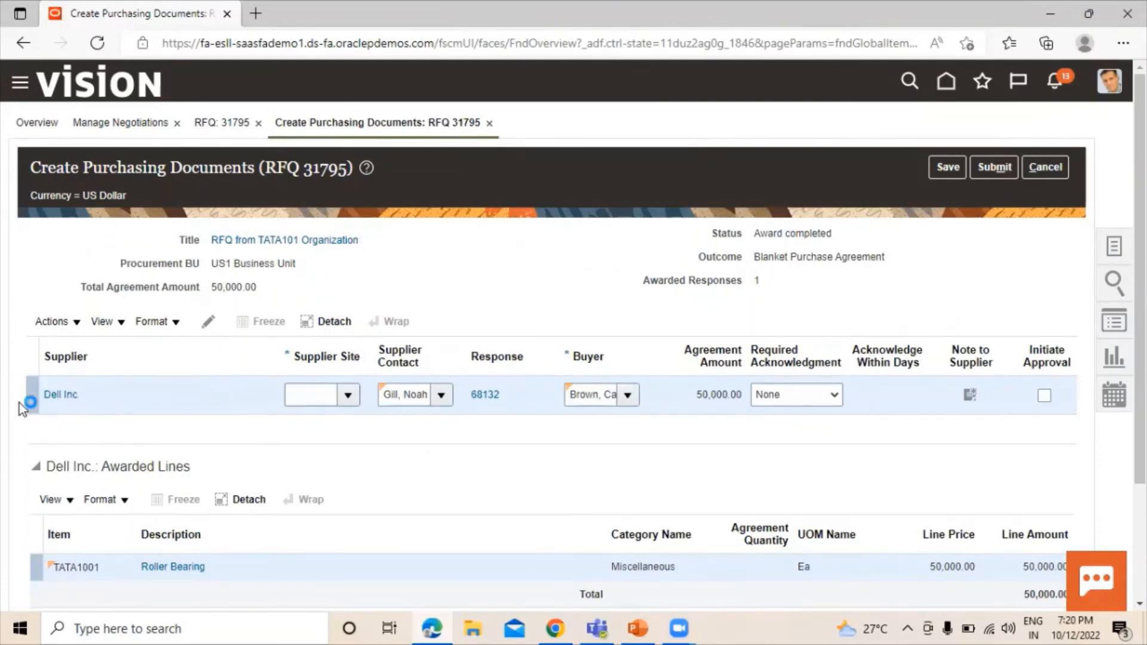
Step: Set the Dell Inc. supplier site to Dell US1 and accept its purchasing document controls as they are
left_click(347, 395)
left_click(291, 395)
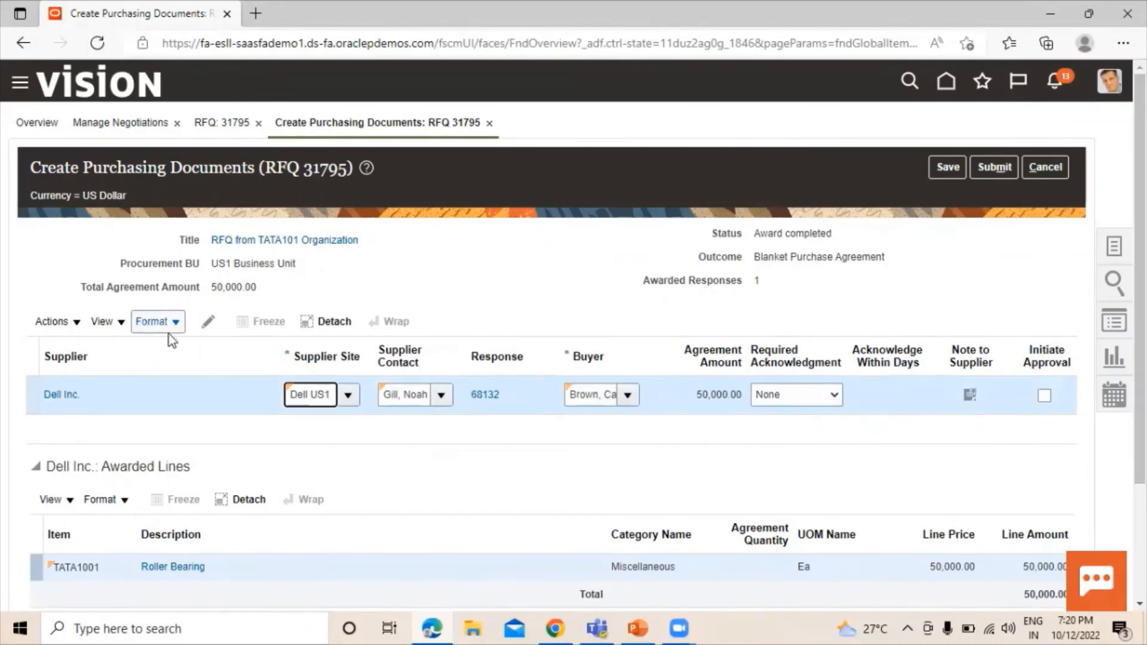
left_click(208, 322)
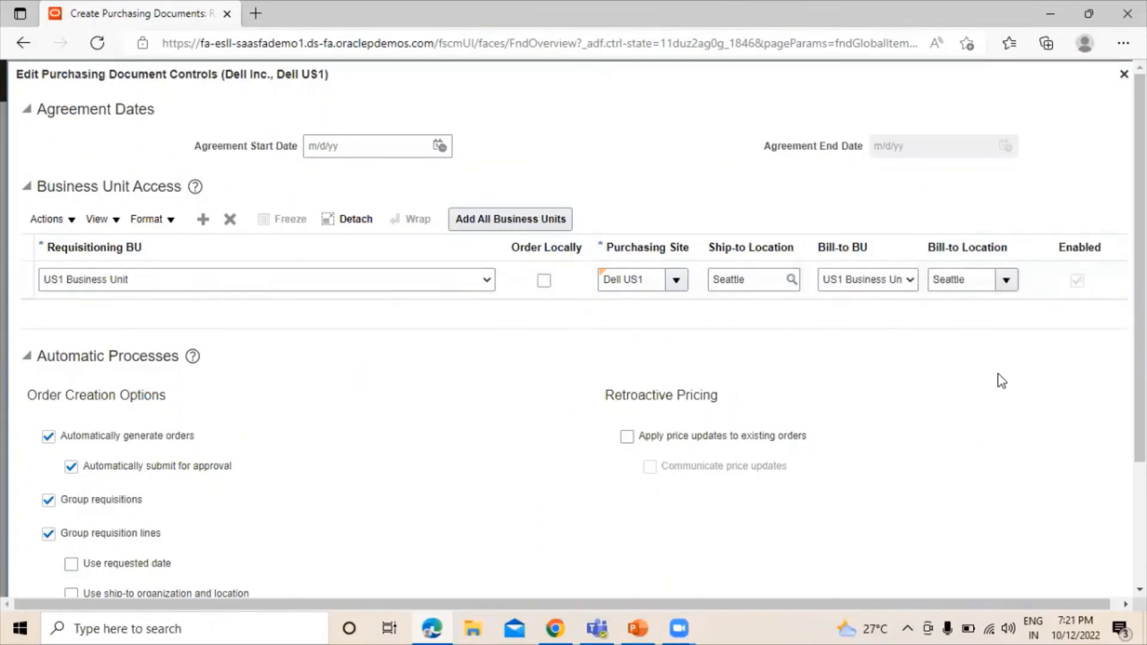
scroll(999, 379, "down", 3)
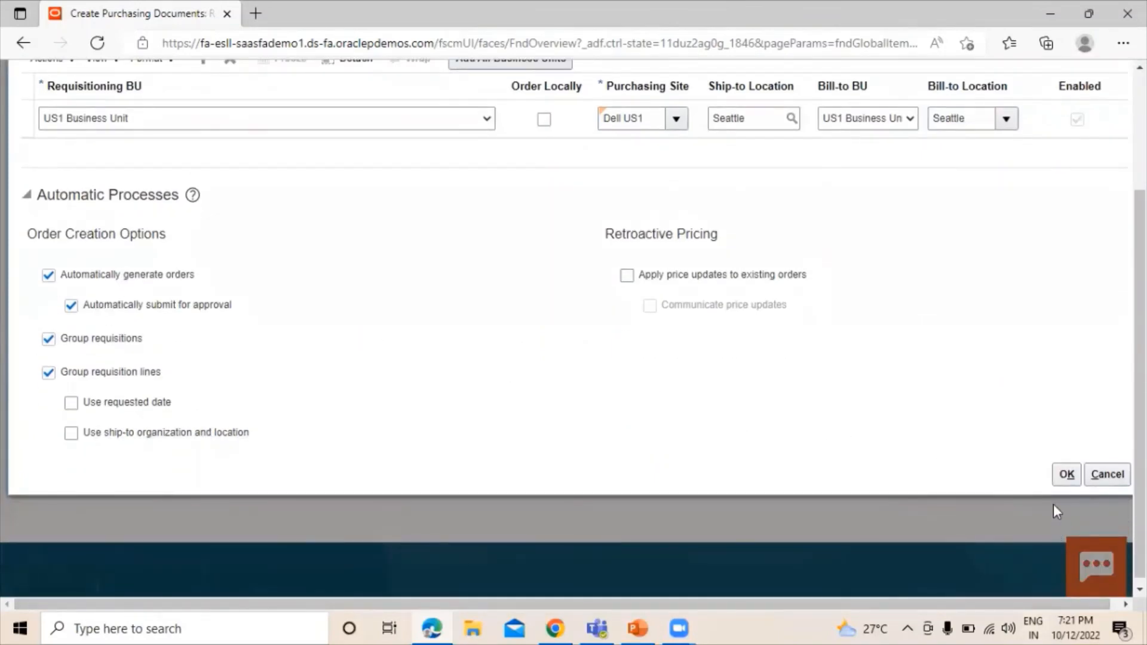
left_click(1066, 474)
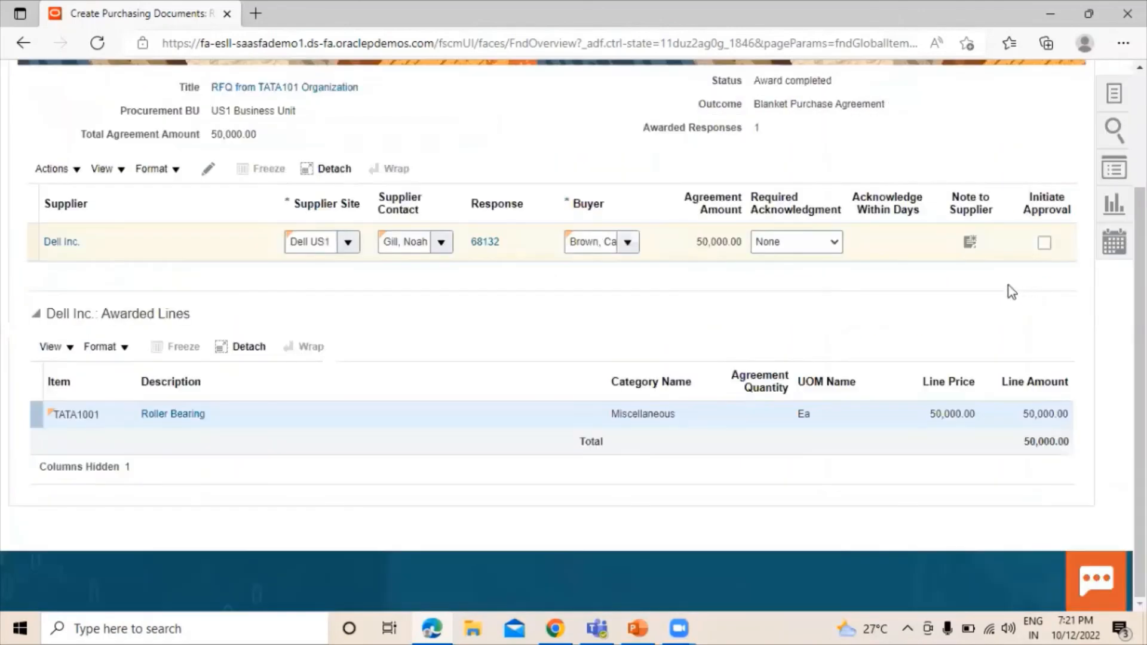
Step: Enable Initiate Approval for Dell Inc., submit the purchasing document, and return to Manage Negotiations
left_click(1044, 243)
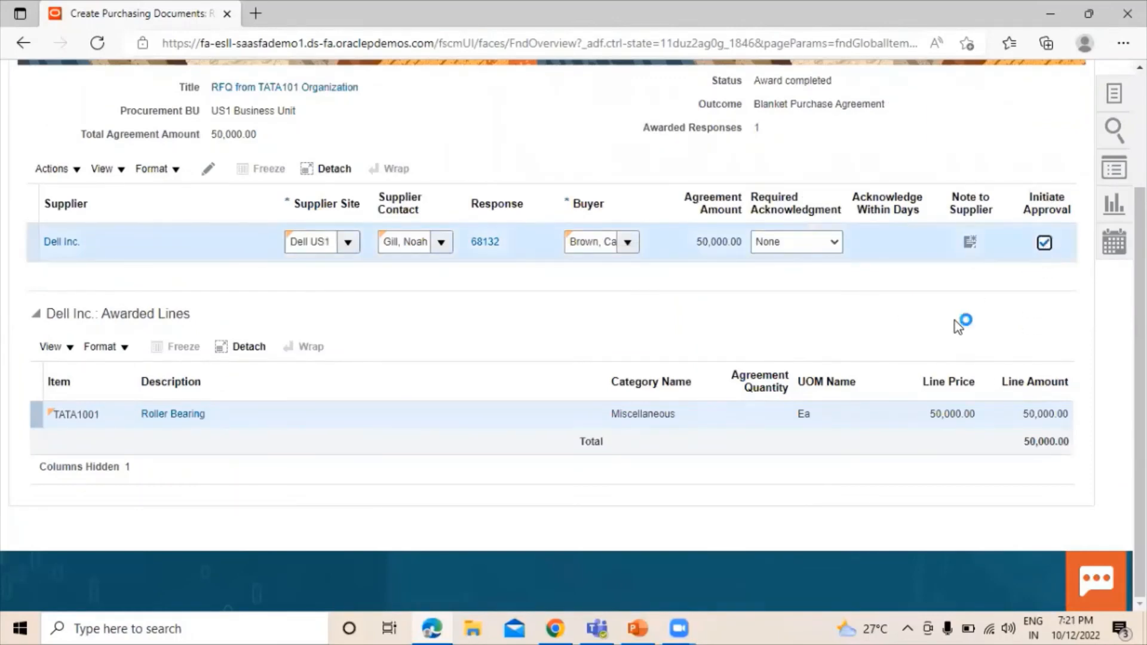
scroll(956, 380, "up", 3)
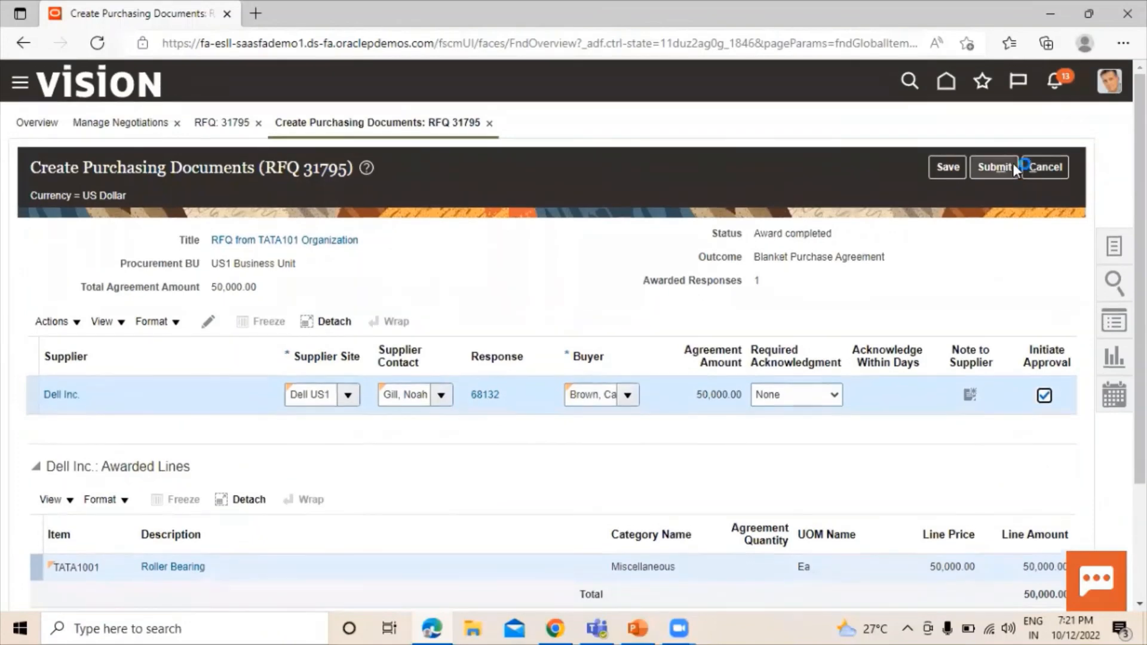
left_click(995, 168)
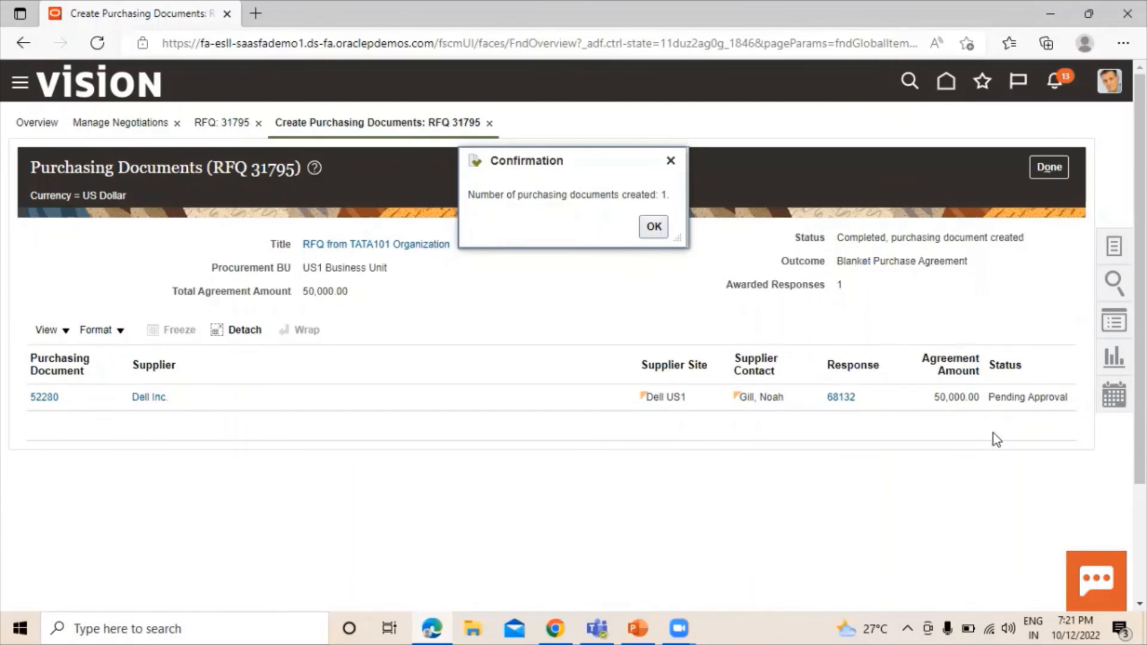
left_click(652, 229)
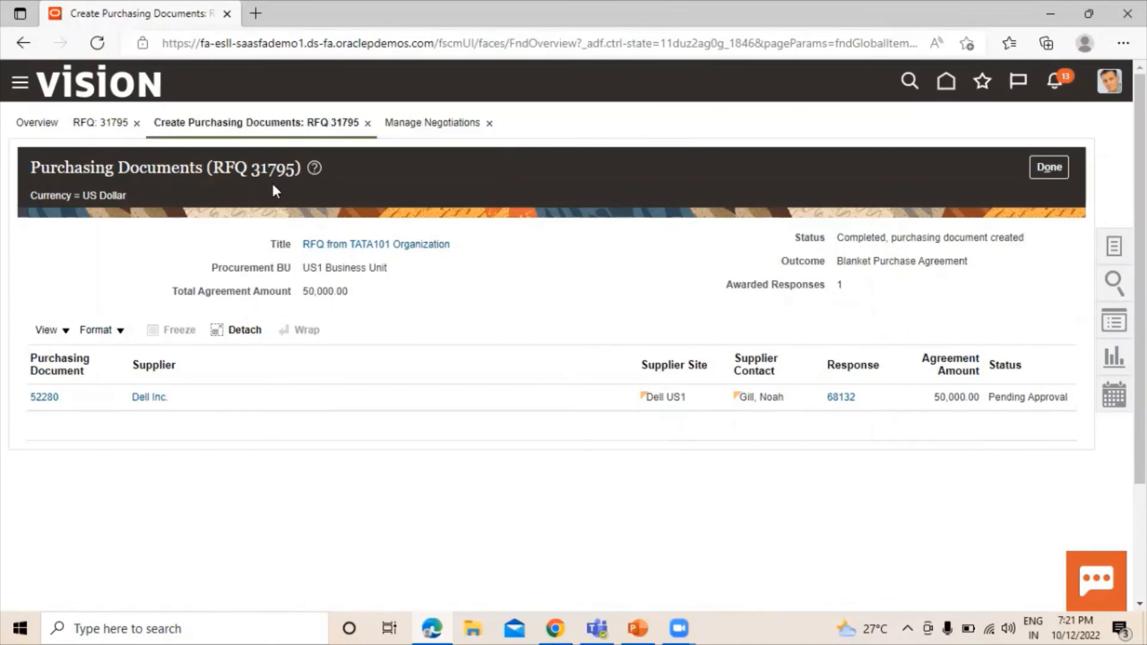
left_click(1048, 167)
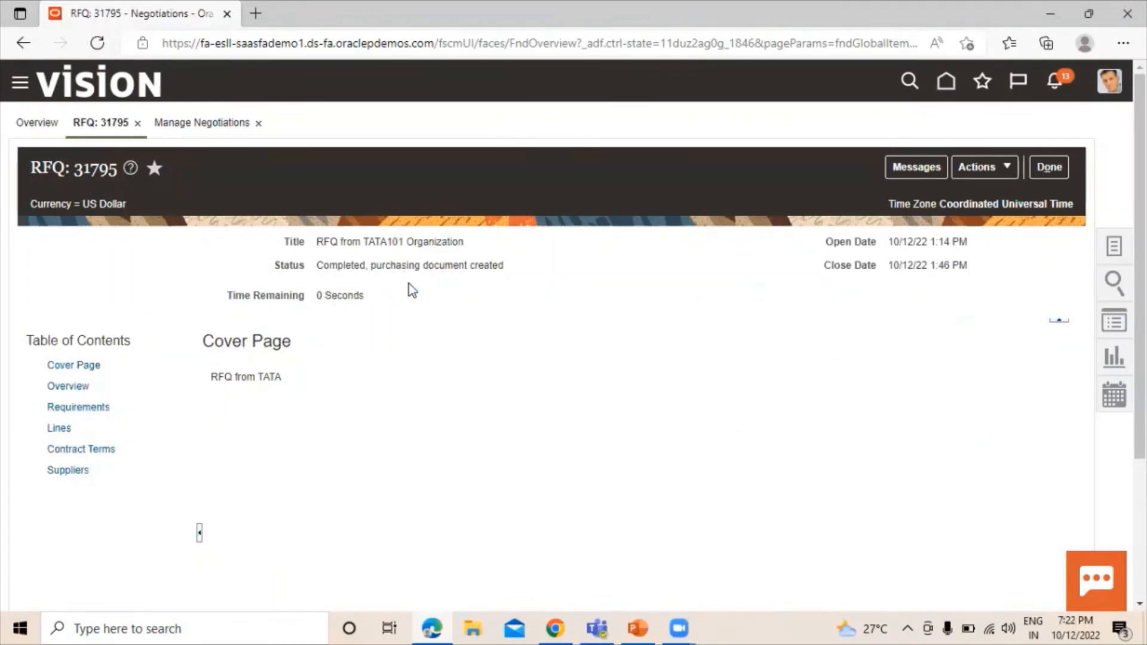
left_click(1050, 167)
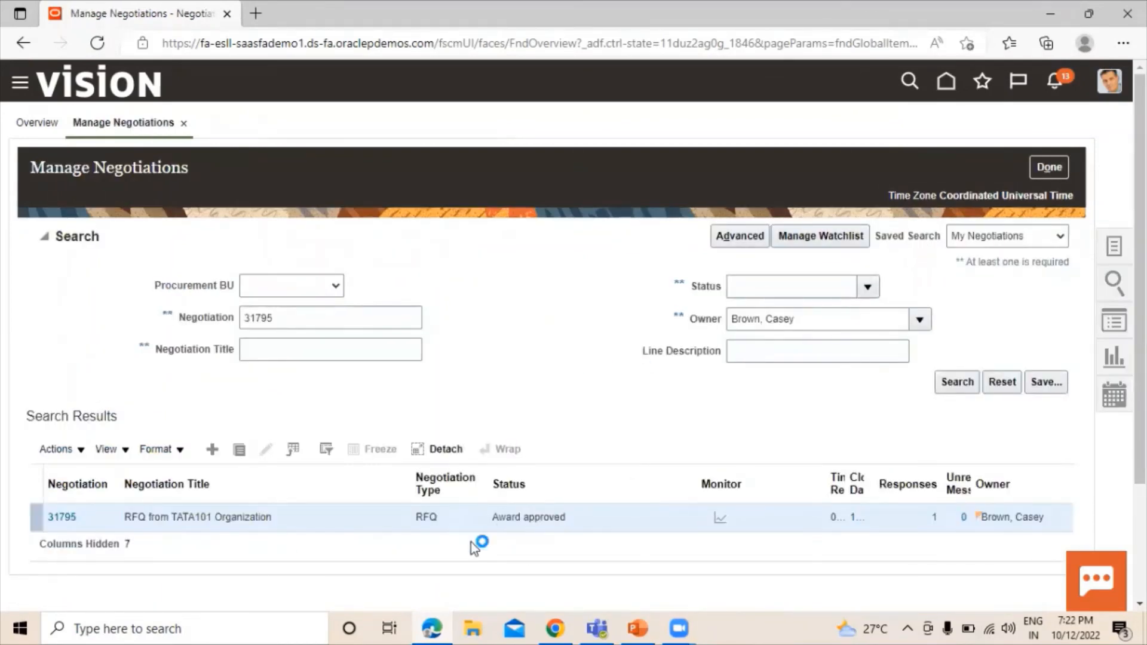
Step: Rerun the search for negotiation 31795 and widen the Status column to fit its full text
left_click(959, 384)
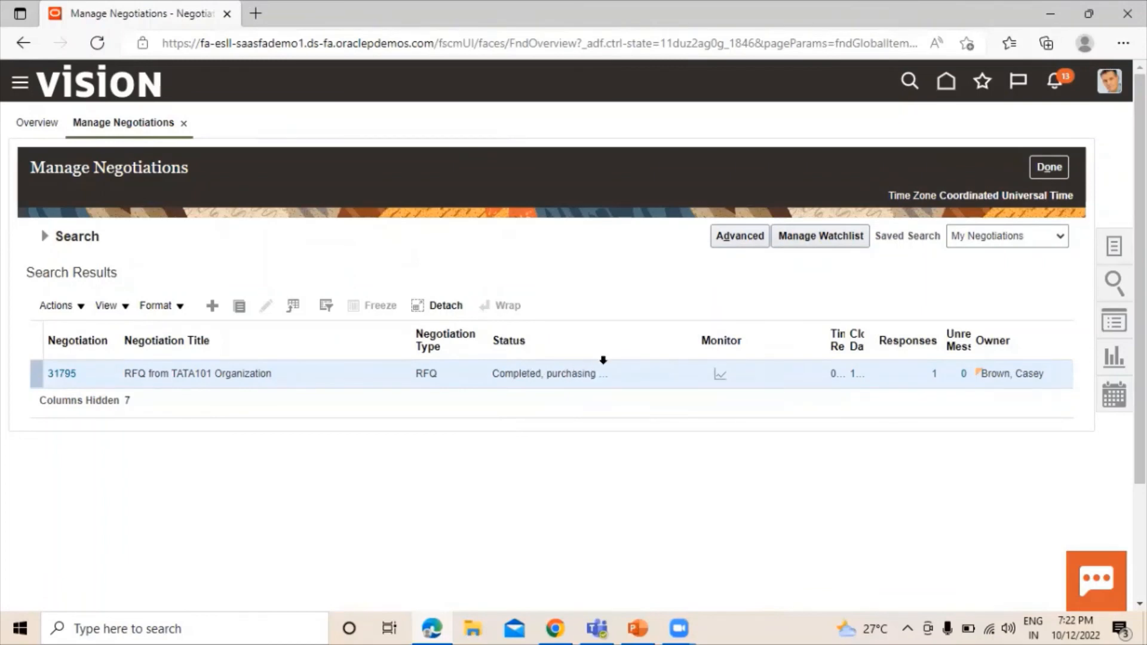
mouse_move(606, 335)
left_click_drag(612, 328, 738, 333)
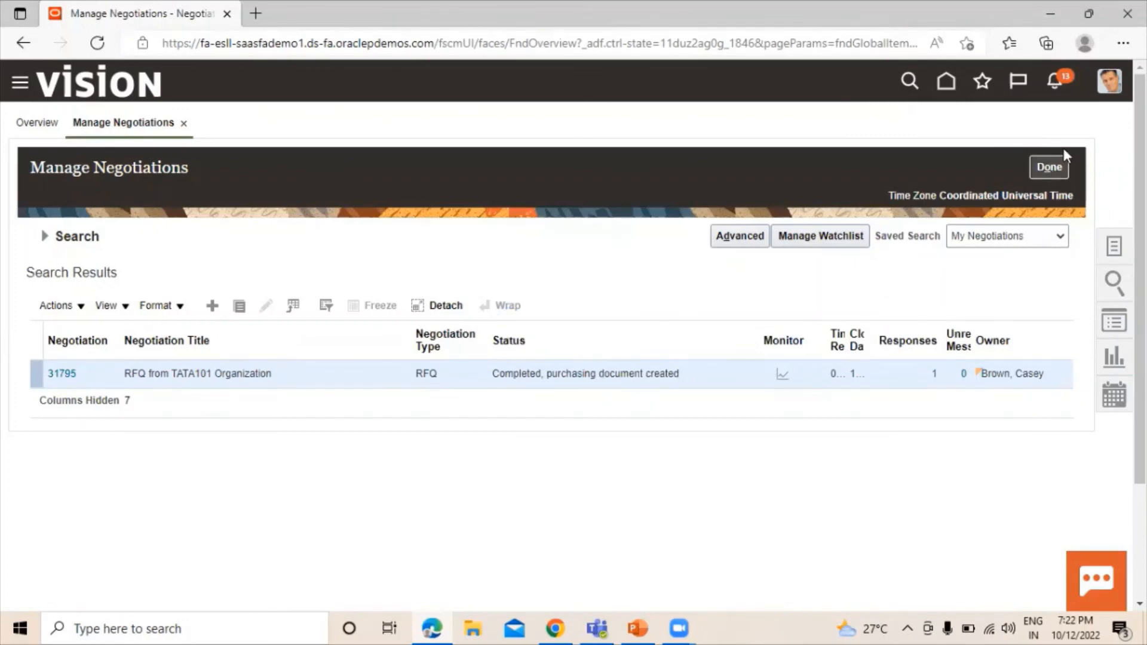
Step: Leave Manage Negotiations and search the buyer's agreements in Manage Agreements of the Purchase Orders work area
left_click(1050, 167)
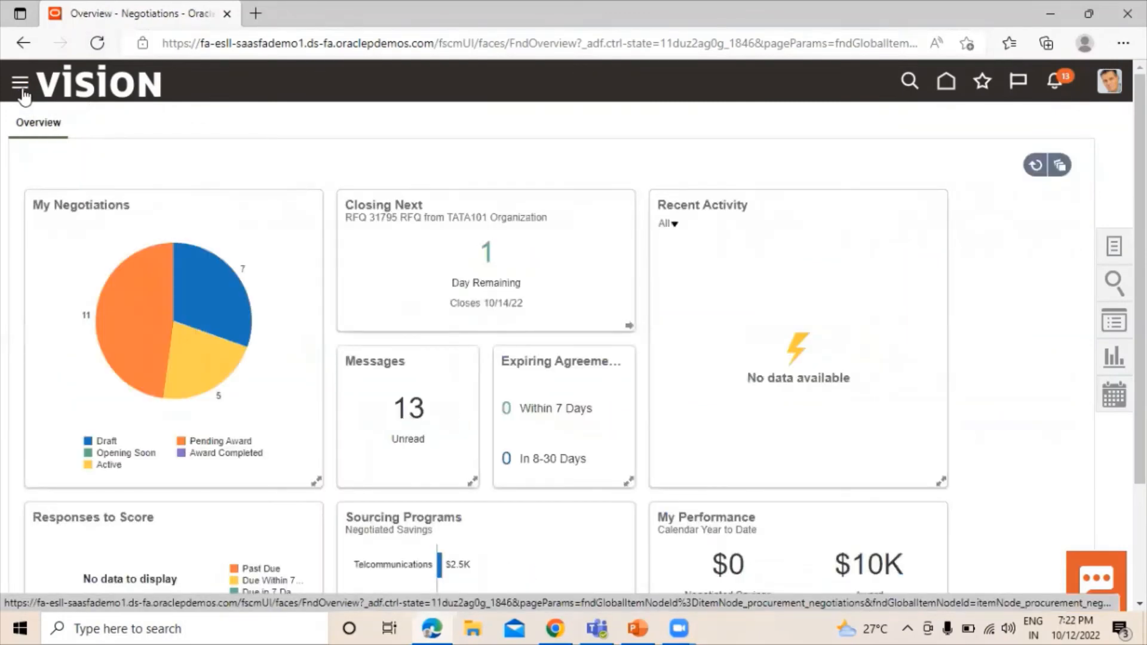
left_click(20, 84)
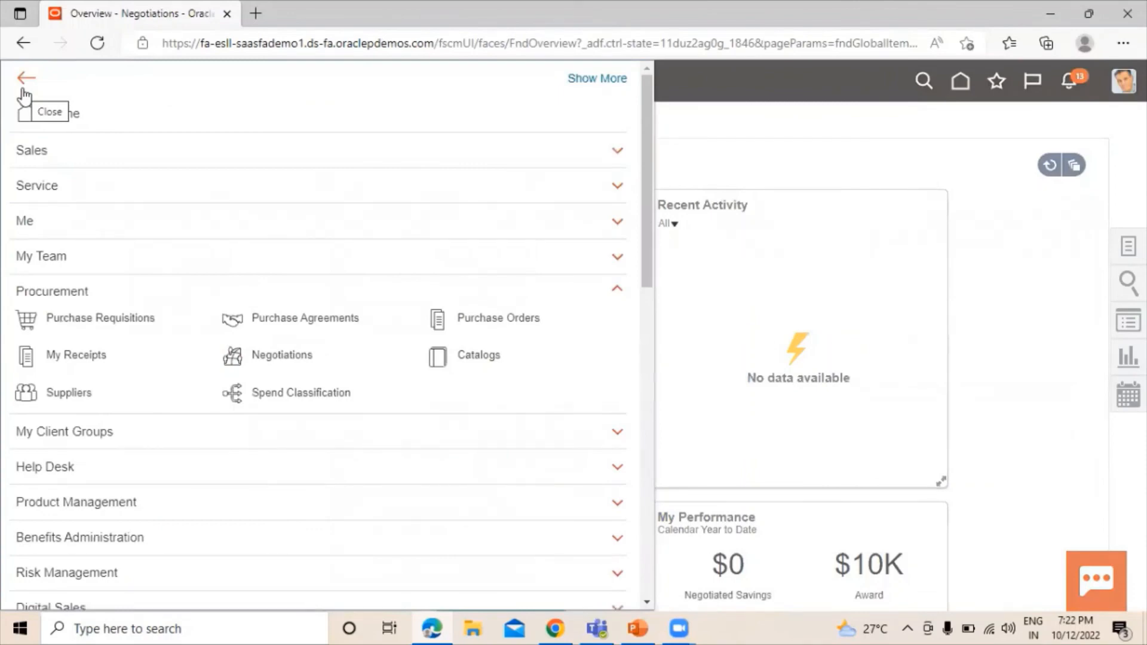
left_click(511, 323)
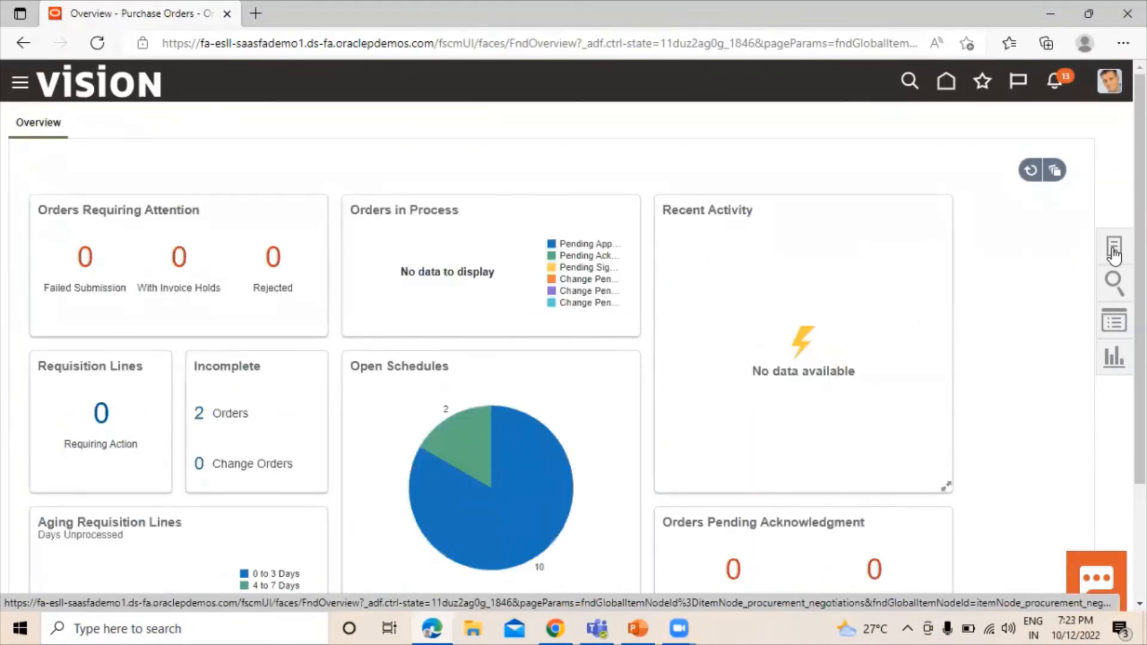
left_click(1114, 254)
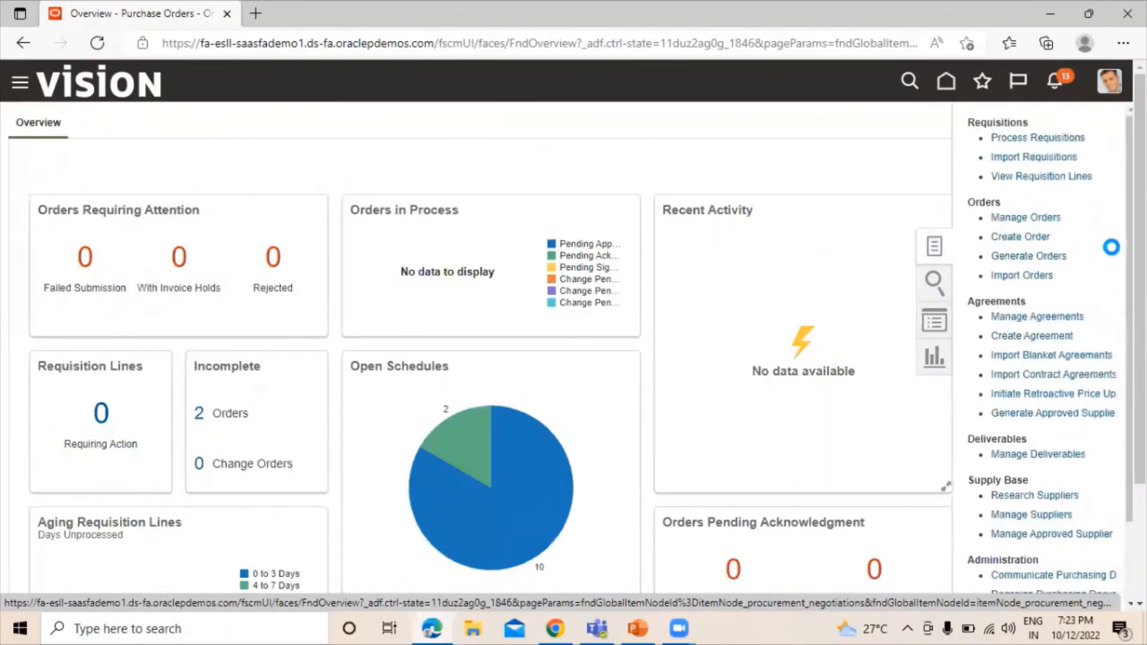
left_click(1020, 318)
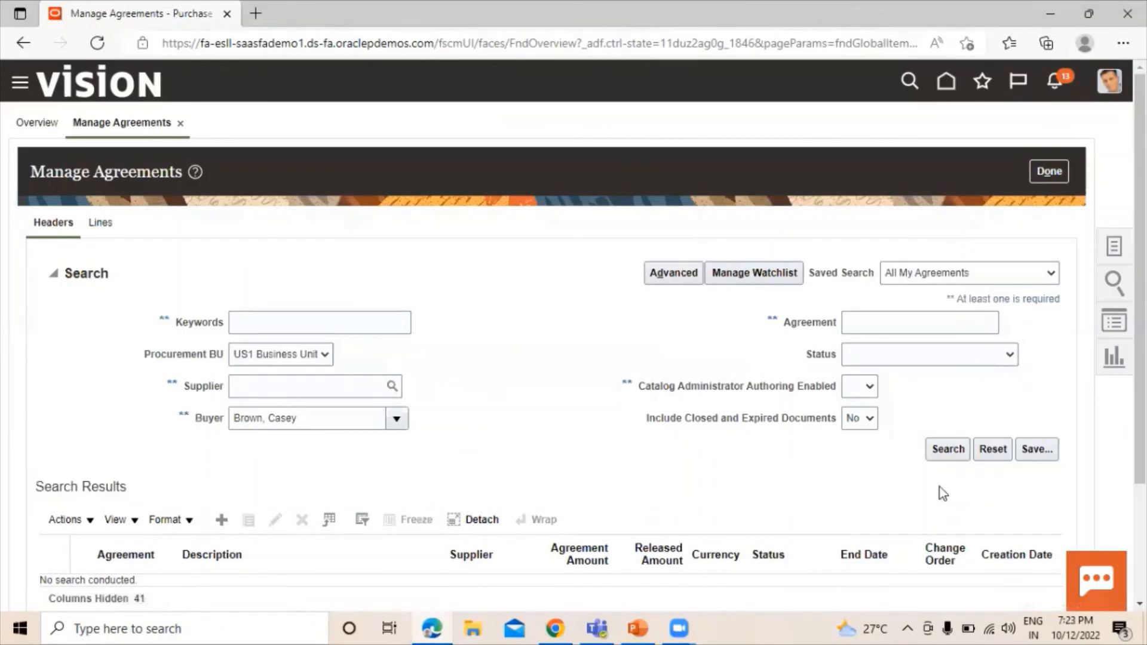
left_click(948, 449)
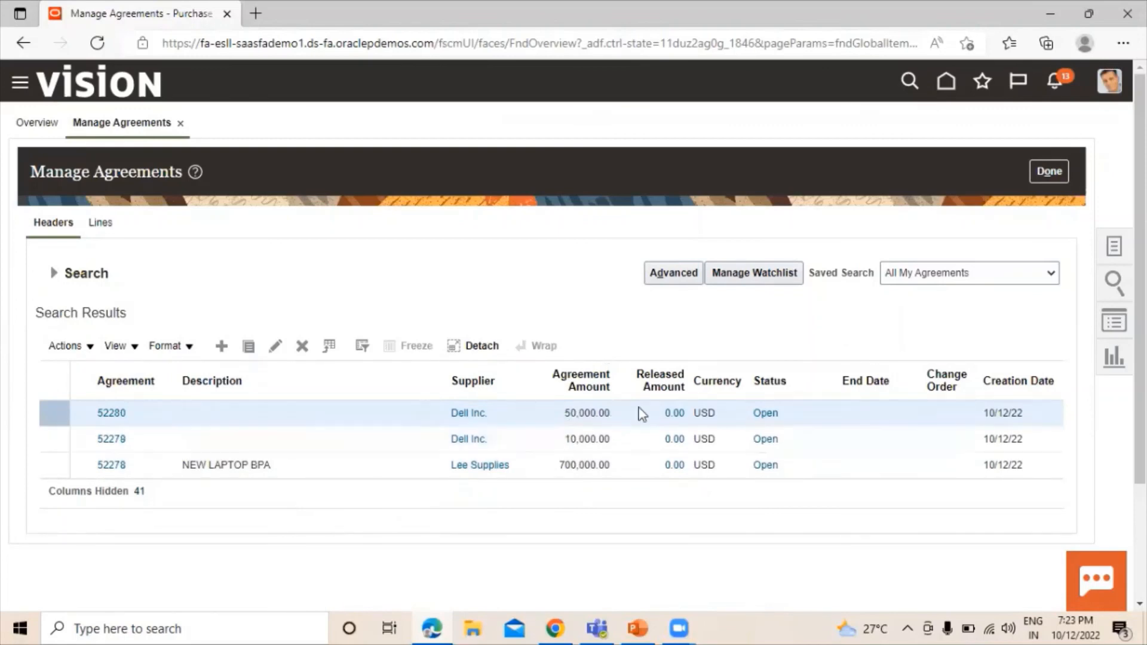
Step: Open blanket purchase agreement 52280 for Dell Inc. and review its general details, terms and lines
left_click(112, 412)
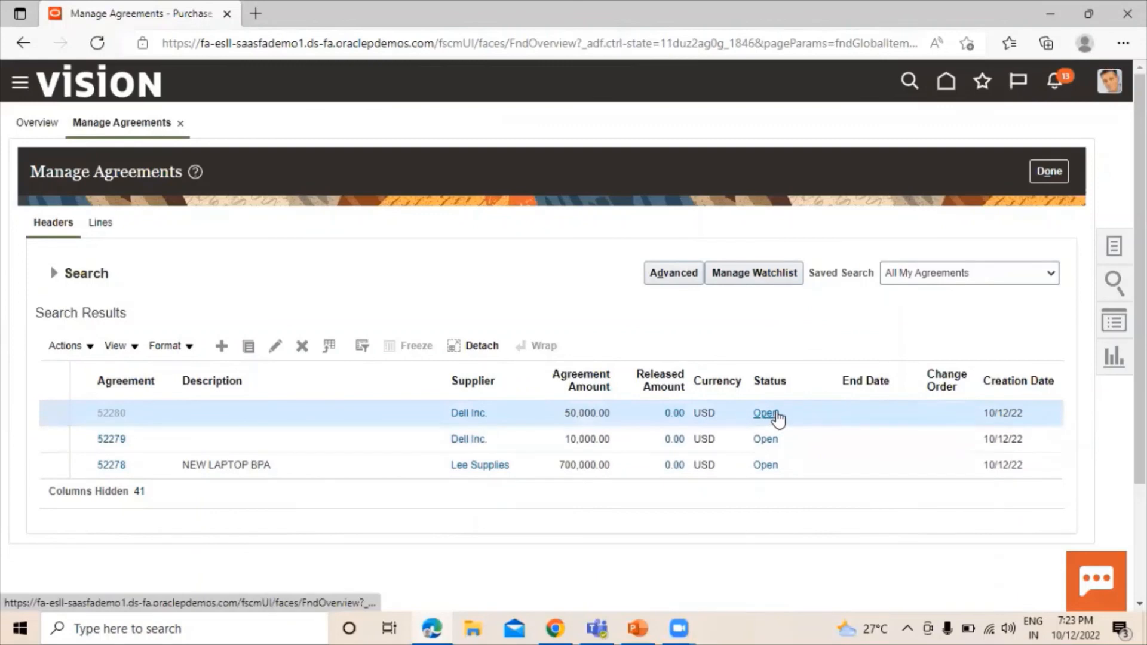
left_click(771, 414)
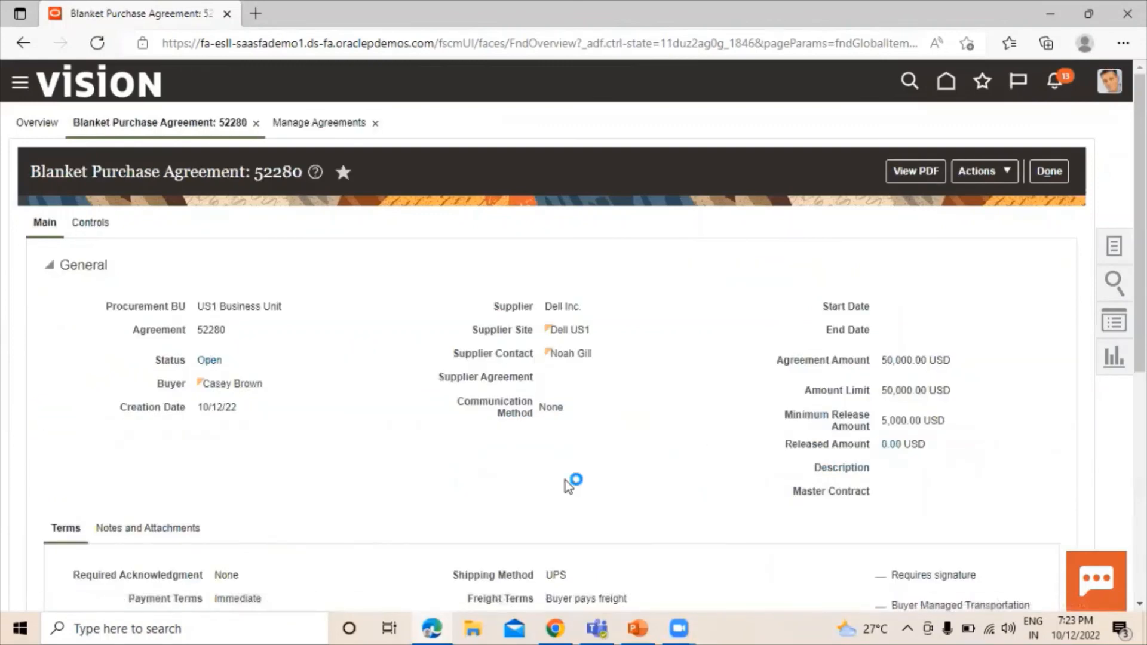
scroll(430, 382, "down", 3)
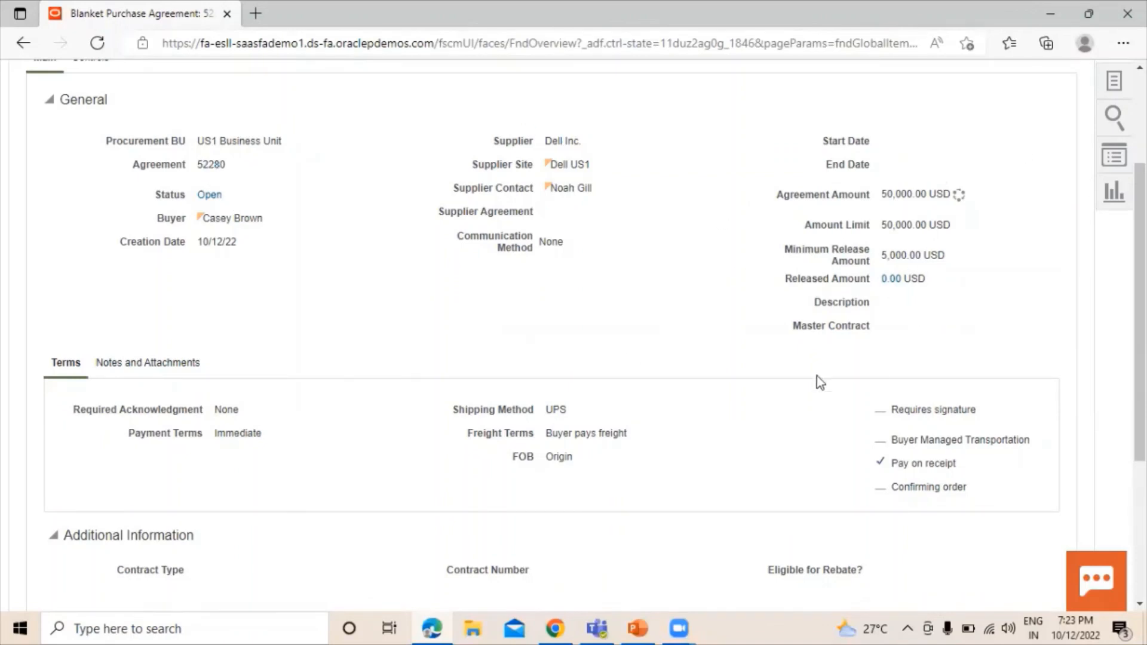
scroll(819, 394, "down", 5)
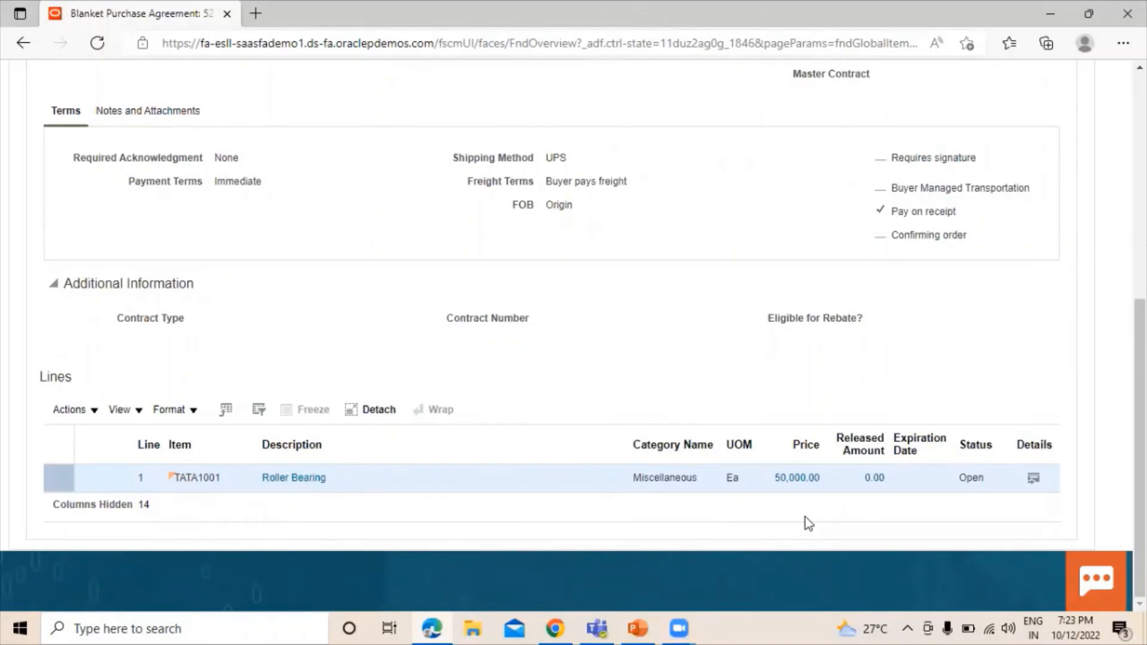
scroll(657, 430, "up", 4)
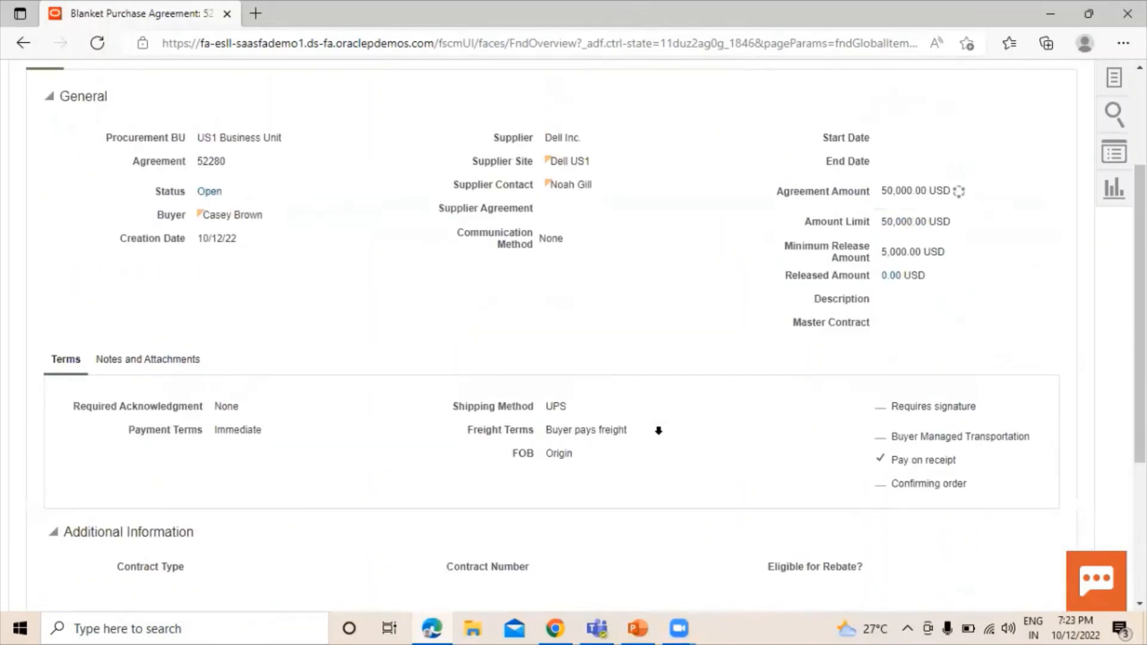
scroll(658, 430, "up", 3)
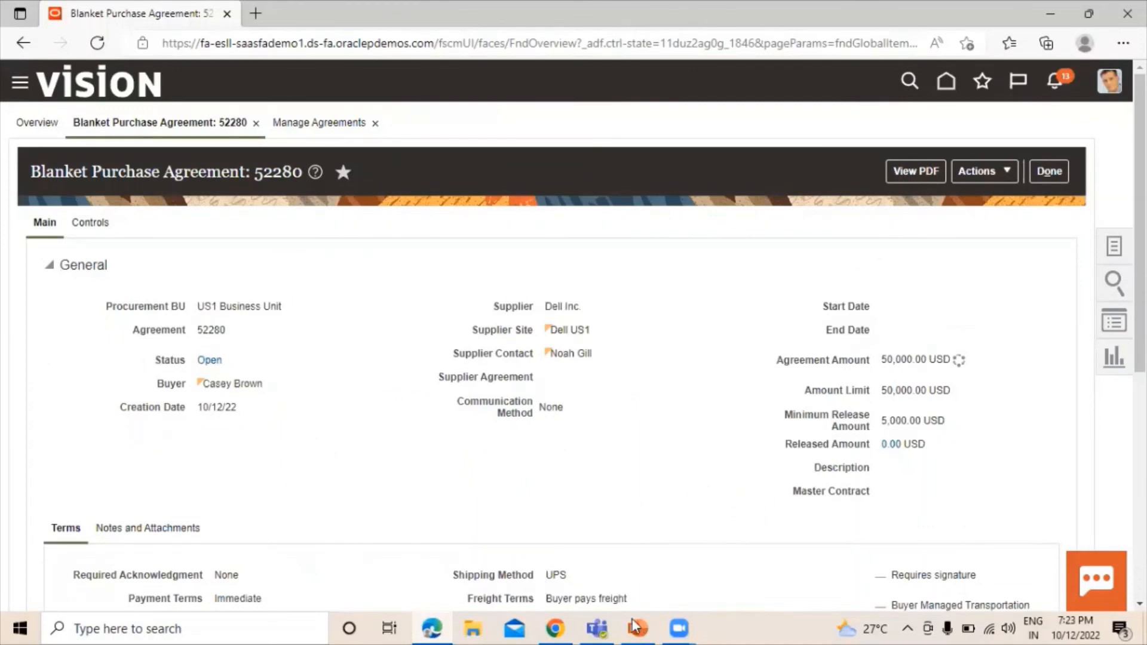
left_click(650, 568)
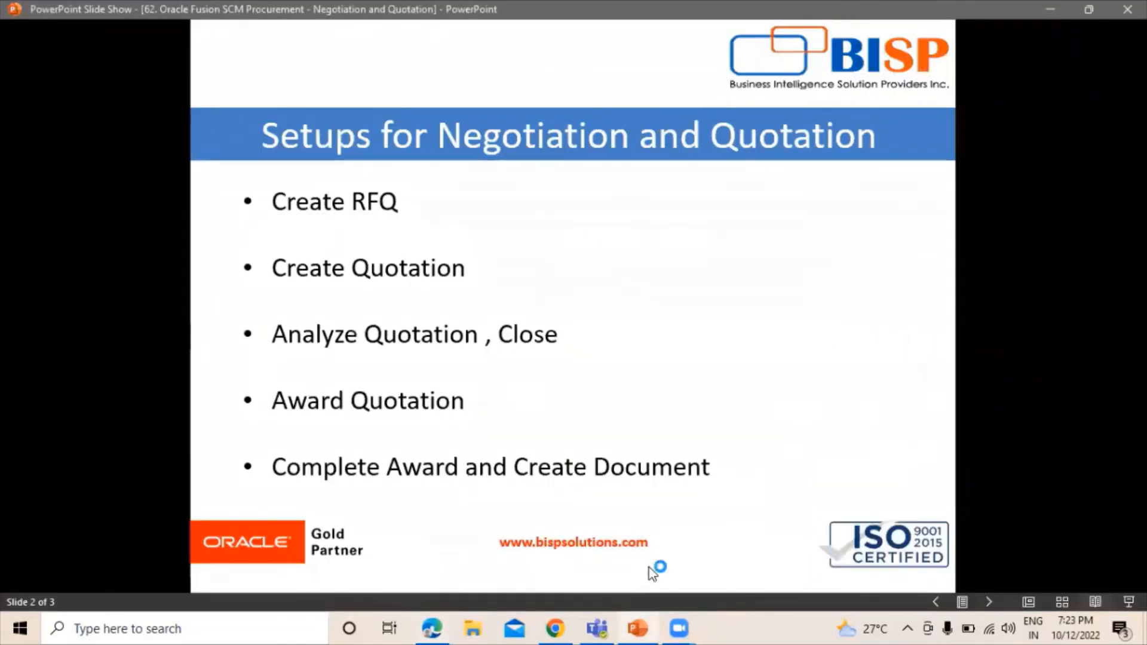
left_click(649, 568)
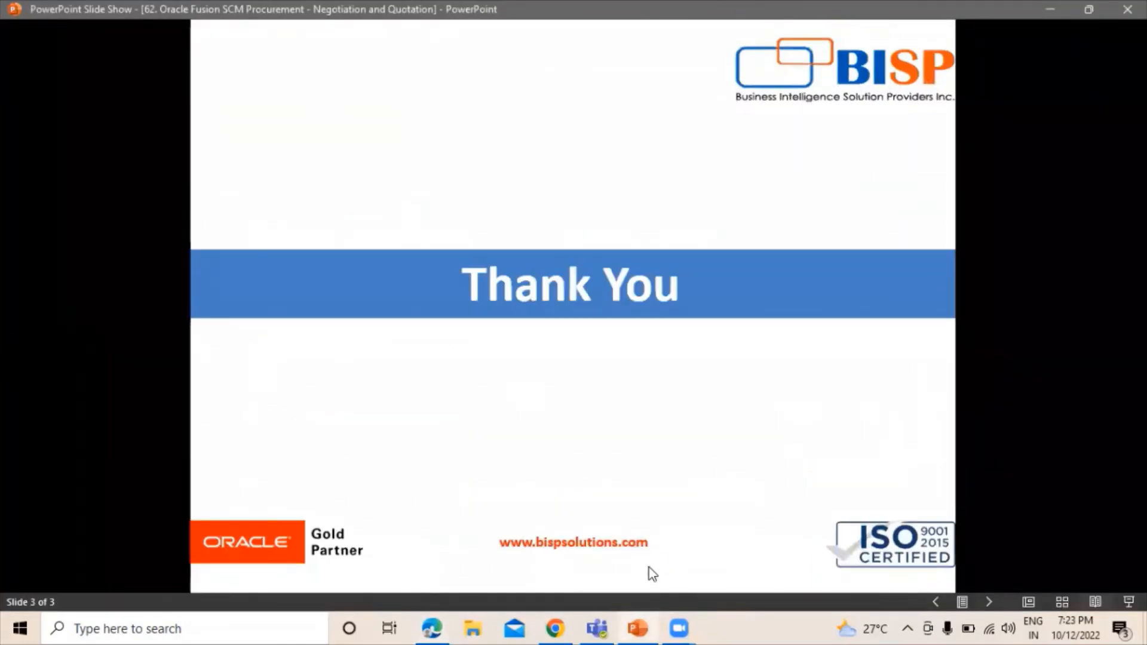